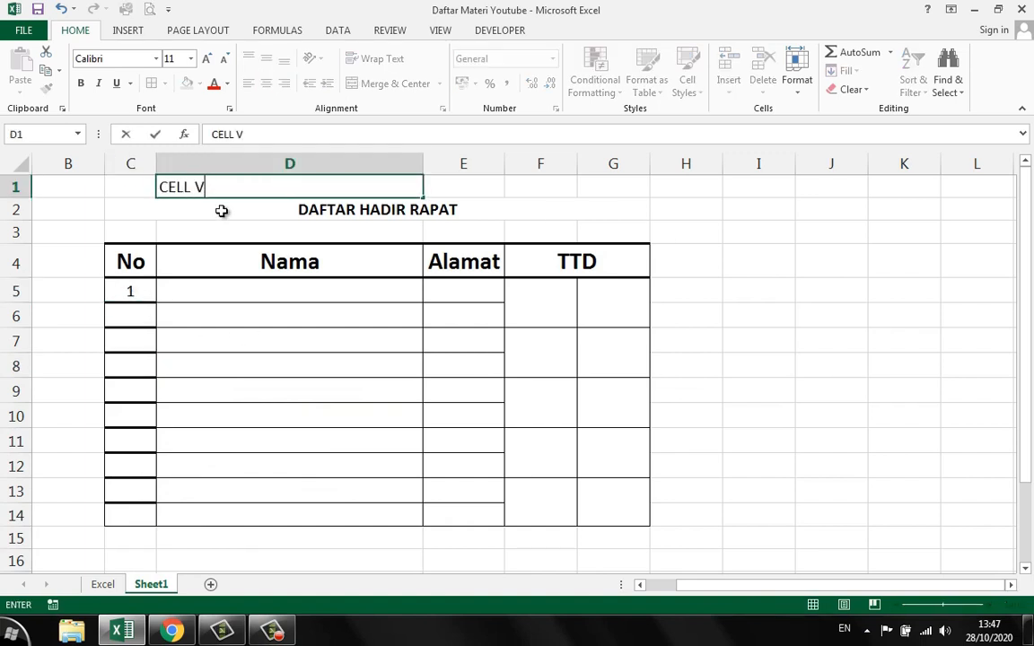
Finish entering the text CELL VALUE in cell D1 above the attendance table.
type("ALUE")
key("Return")
key("Up")
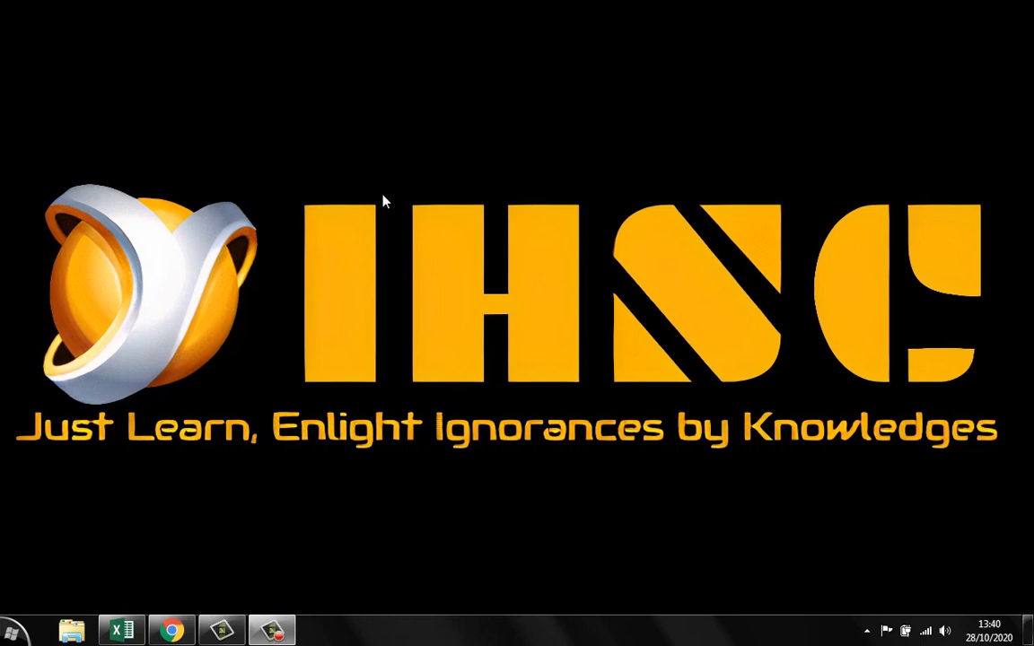
right_click(348, 191)
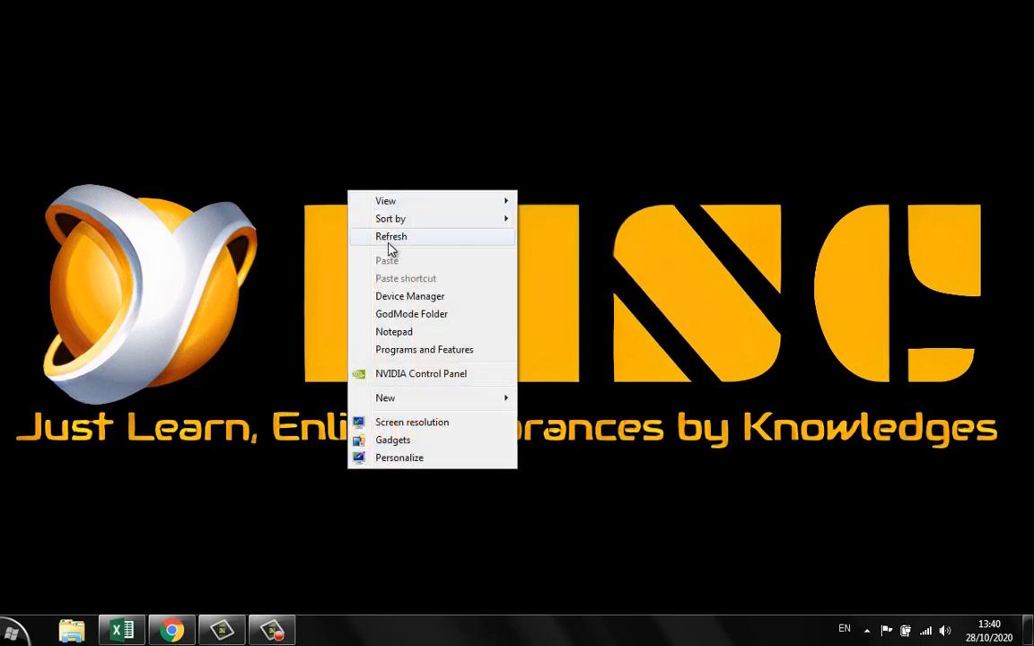
left_click(377, 233)
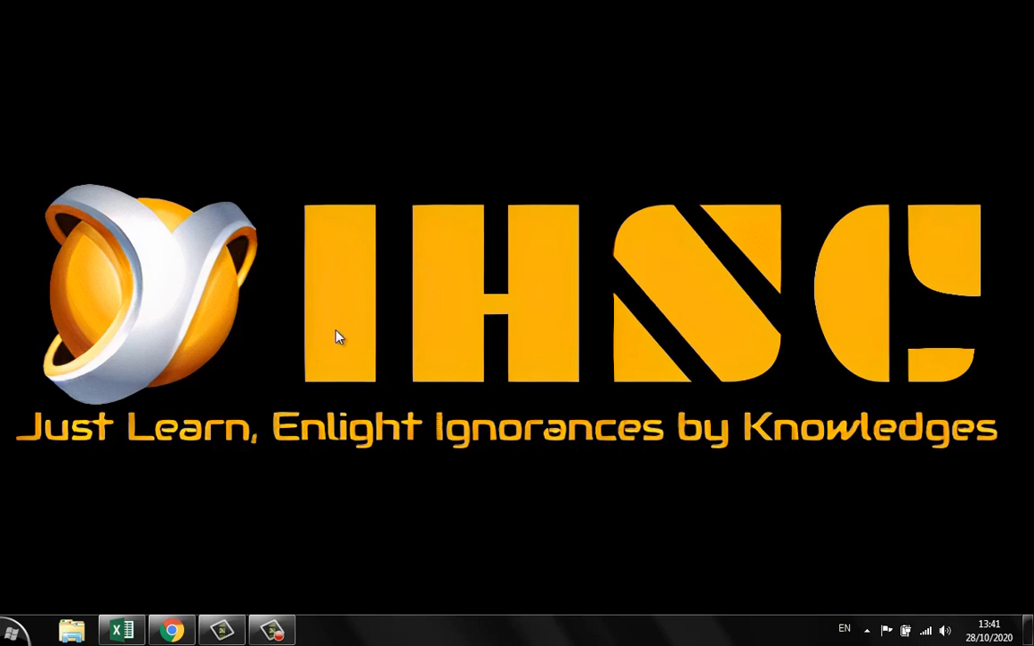
right_click(434, 202)
left_click(492, 240)
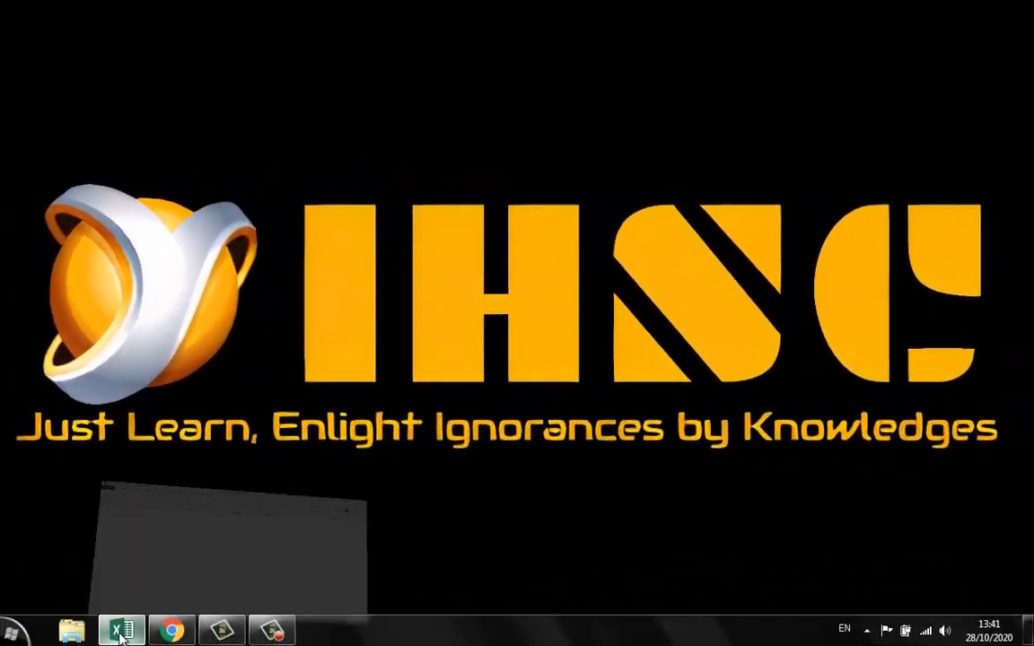
Switch to the Daftar Materi Youtube workbook in Excel and show Sheet1.
left_click(121, 635)
left_click(153, 584)
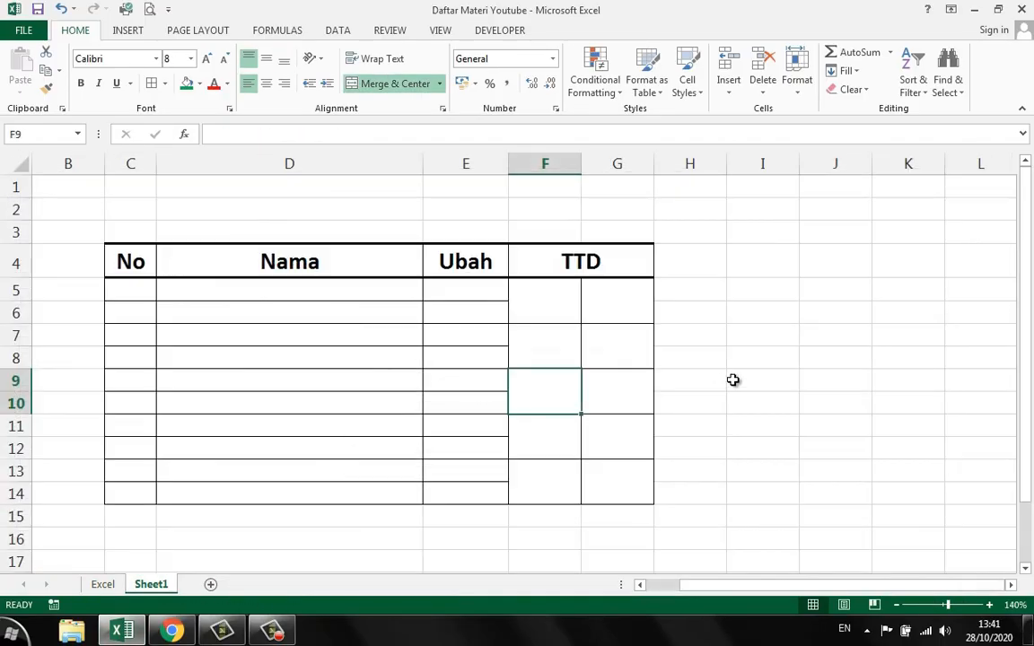
left_click(763, 379)
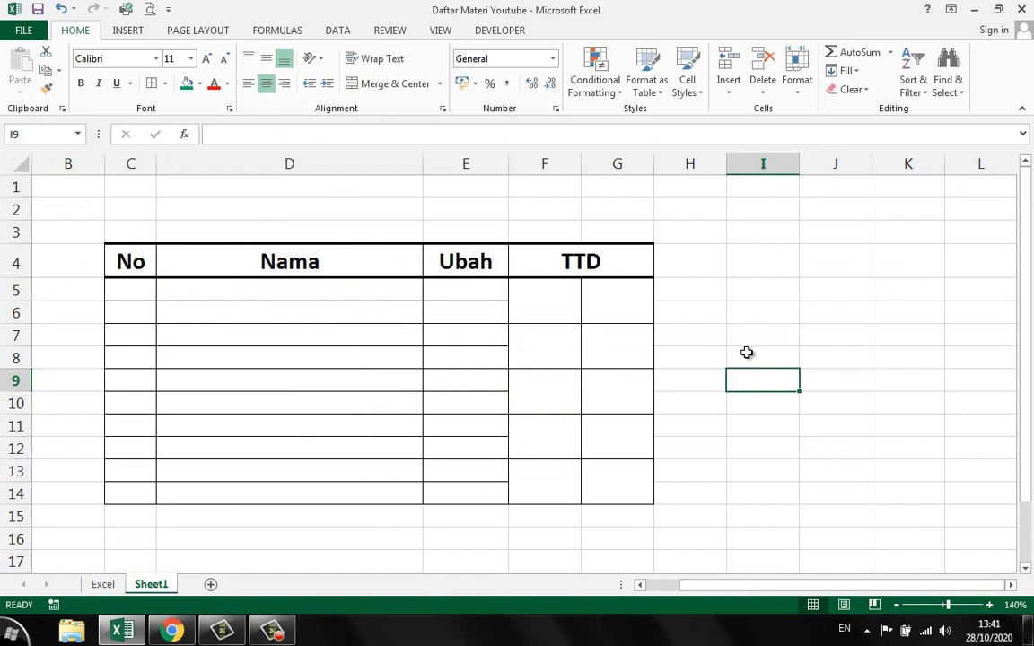
left_click(769, 235)
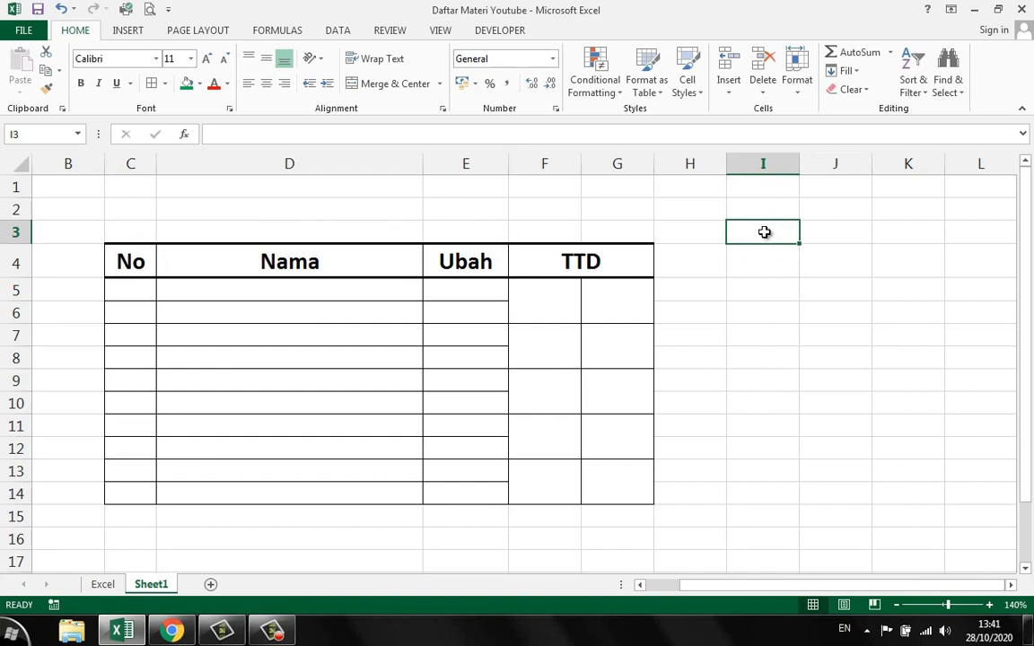
left_click(758, 264)
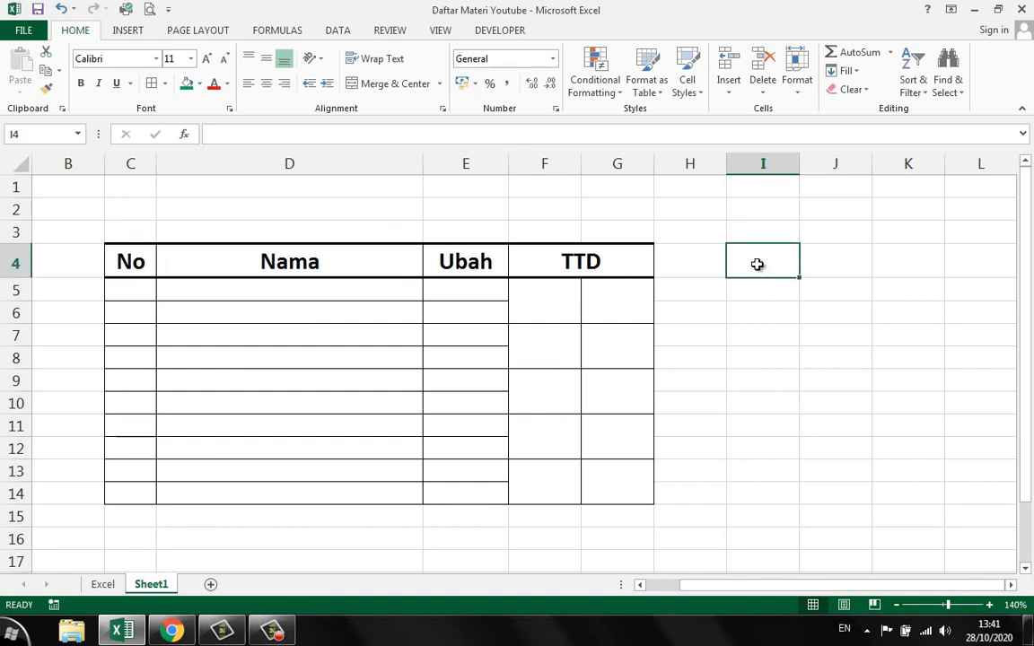
left_click_drag(758, 264, 759, 511)
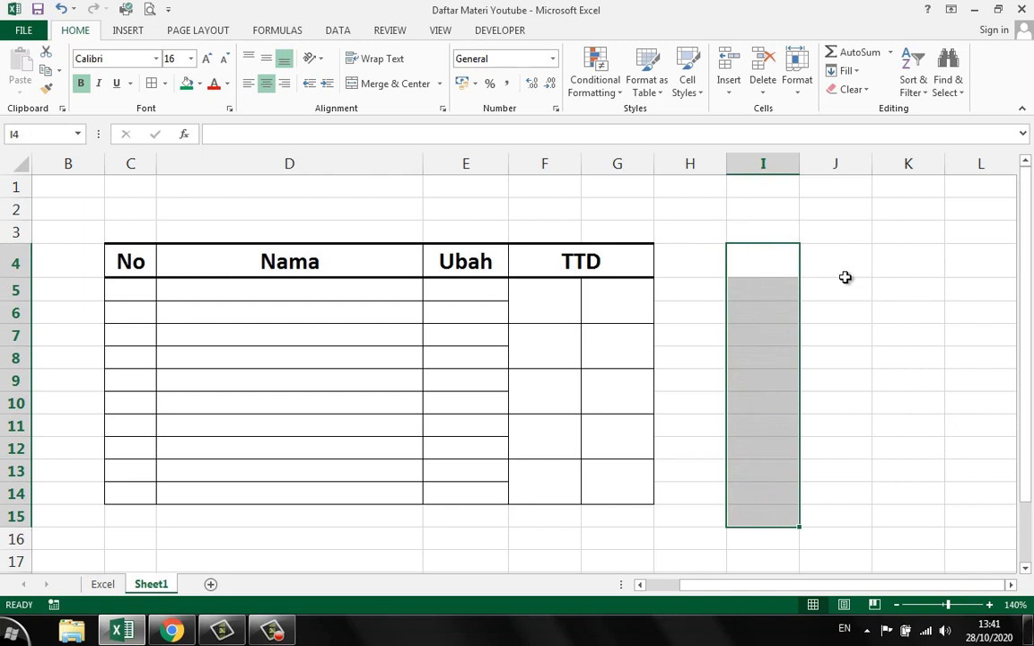
mouse_move(843, 310)
left_mouse_down()
mouse_move(840, 334)
mouse_move(839, 312)
left_mouse_up()
left_click_drag(764, 261, 771, 507)
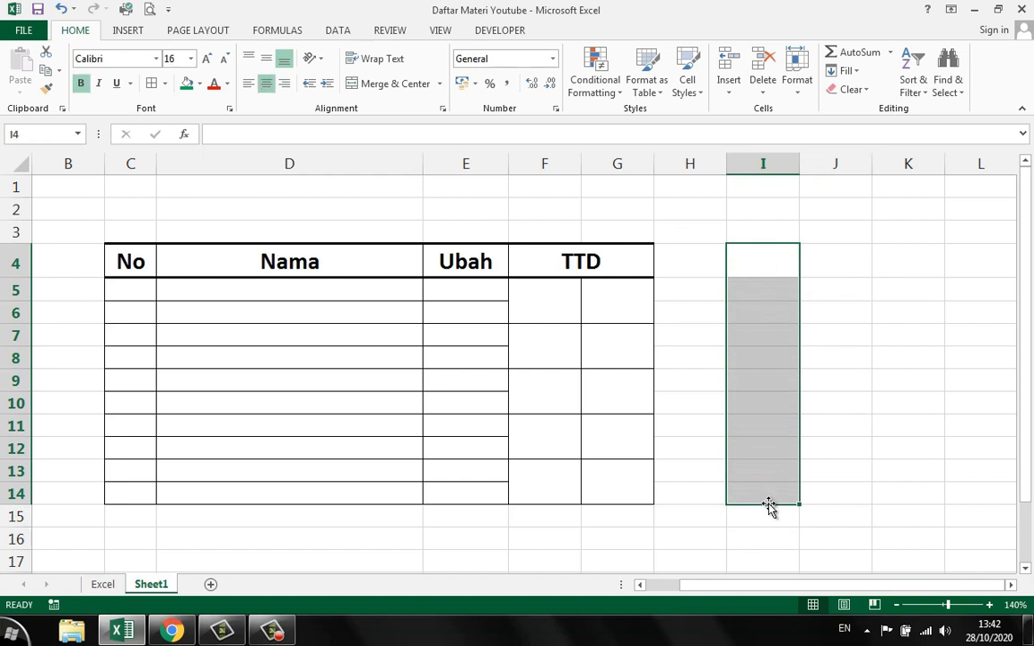
right_click(829, 260)
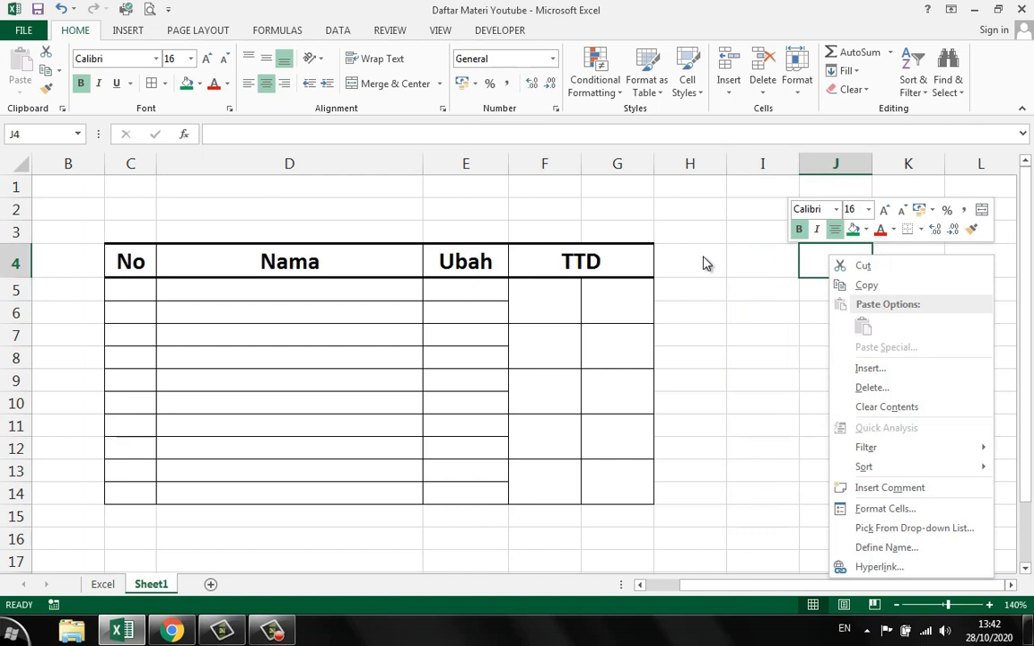
key("Escape")
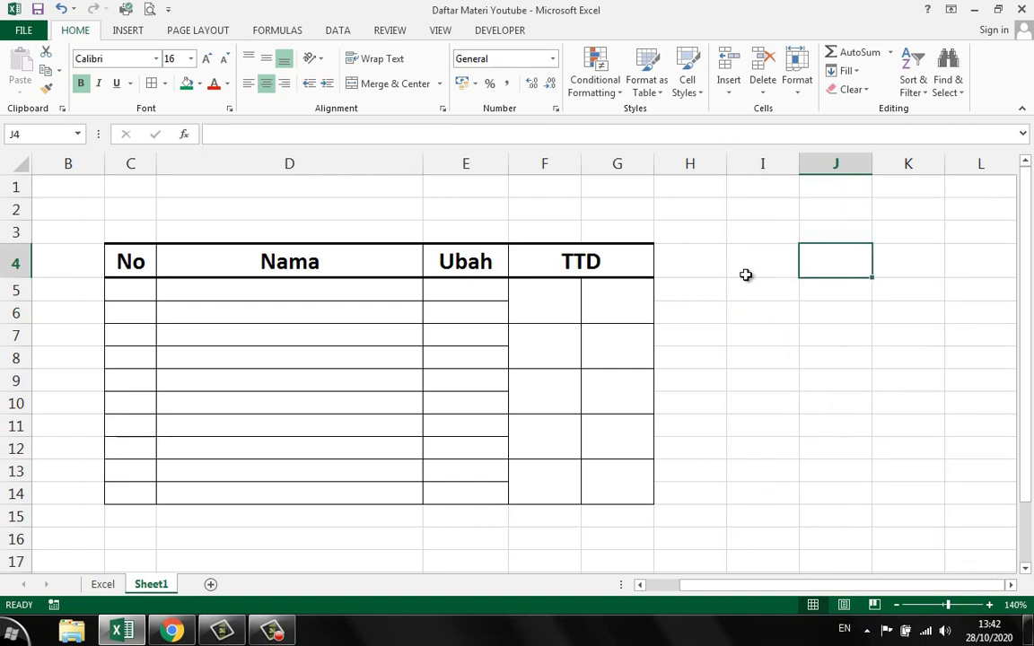
left_click_drag(745, 272, 750, 501)
left_click(703, 340)
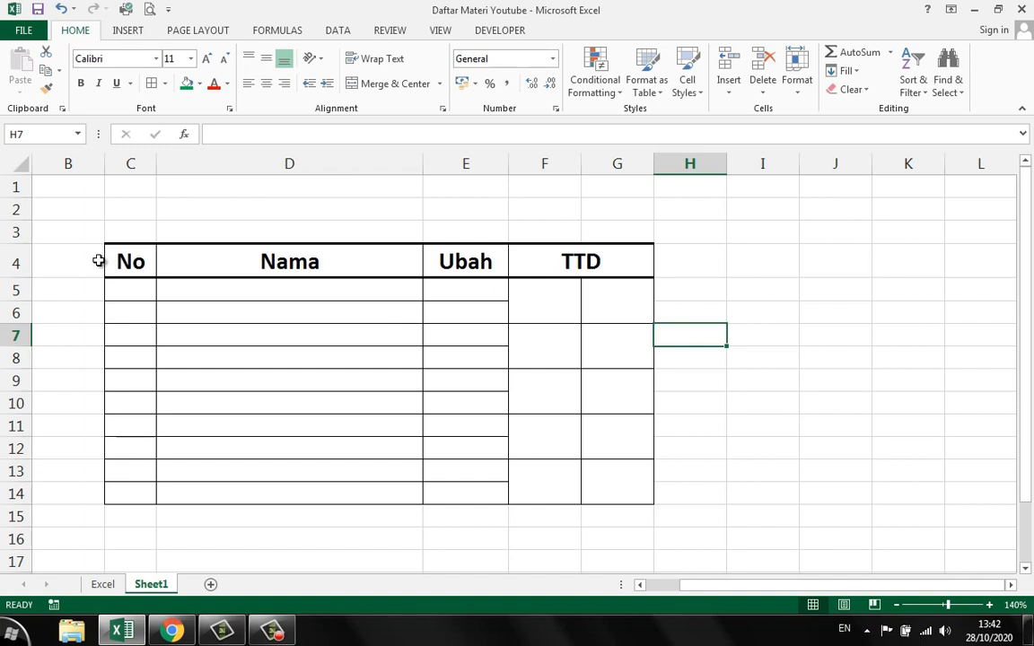
Examine the extent of the attendance table and its column headers in row 4.
left_click_drag(117, 255, 582, 508)
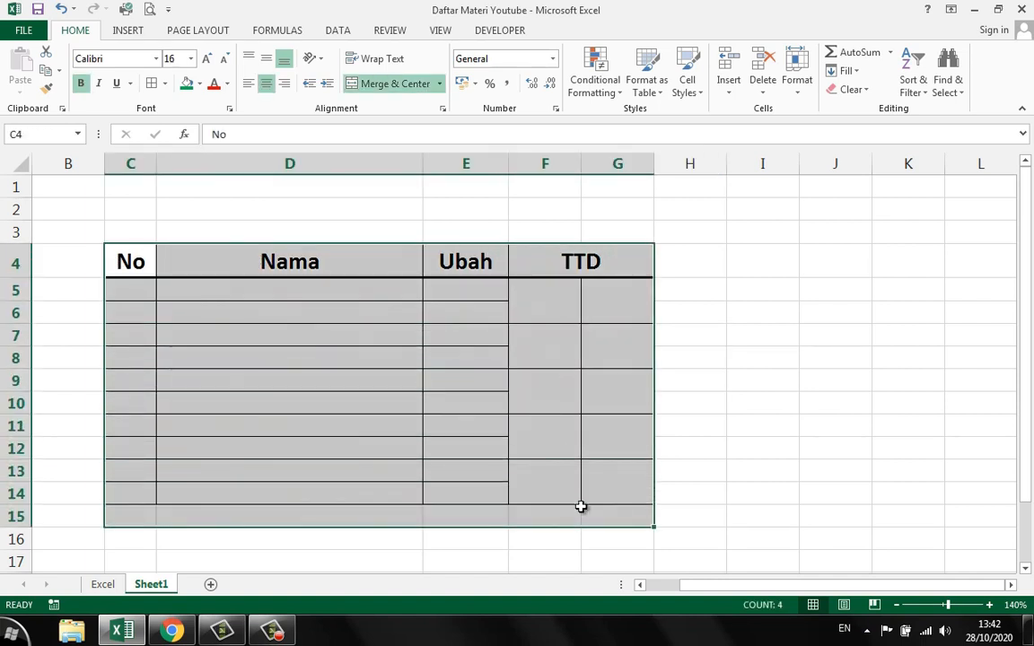
left_click(447, 455)
left_click_drag(154, 264, 622, 503)
left_click(371, 431)
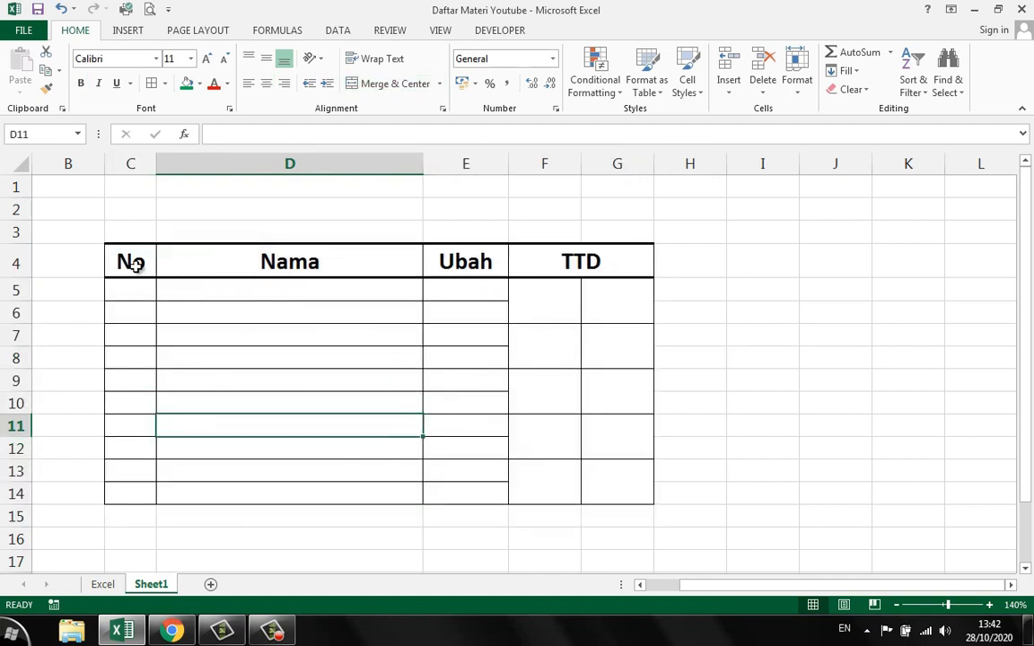
left_click(269, 261)
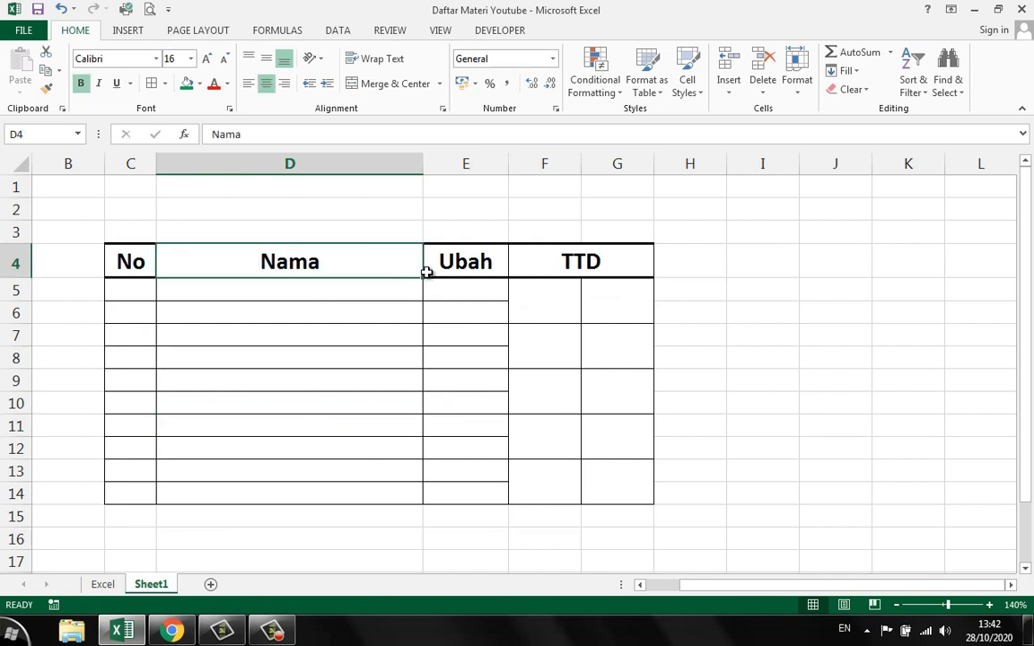
left_click(473, 266)
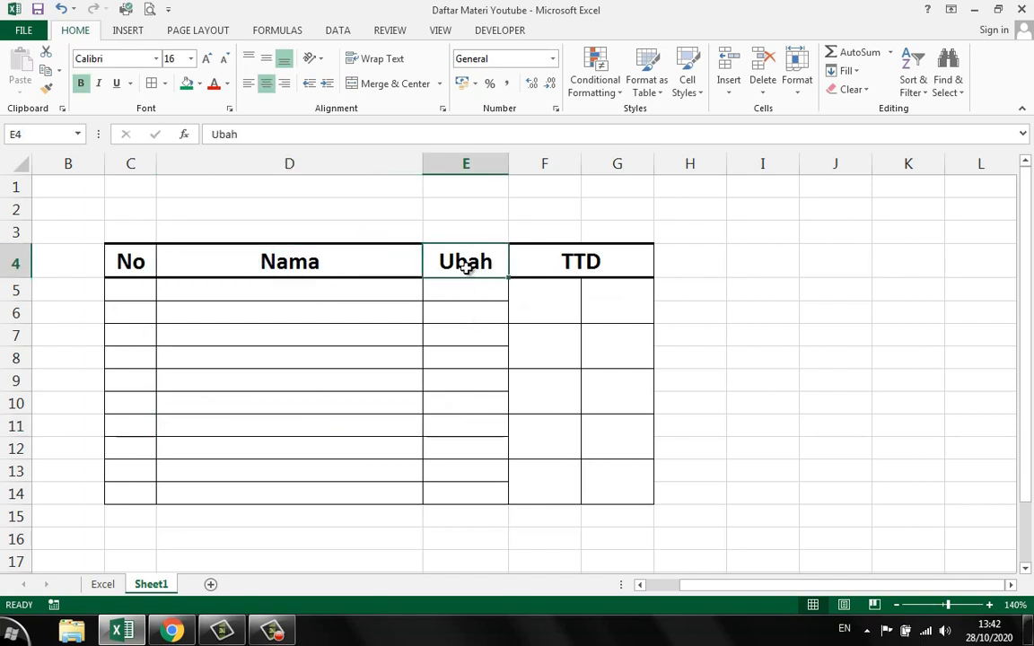
left_click(593, 260)
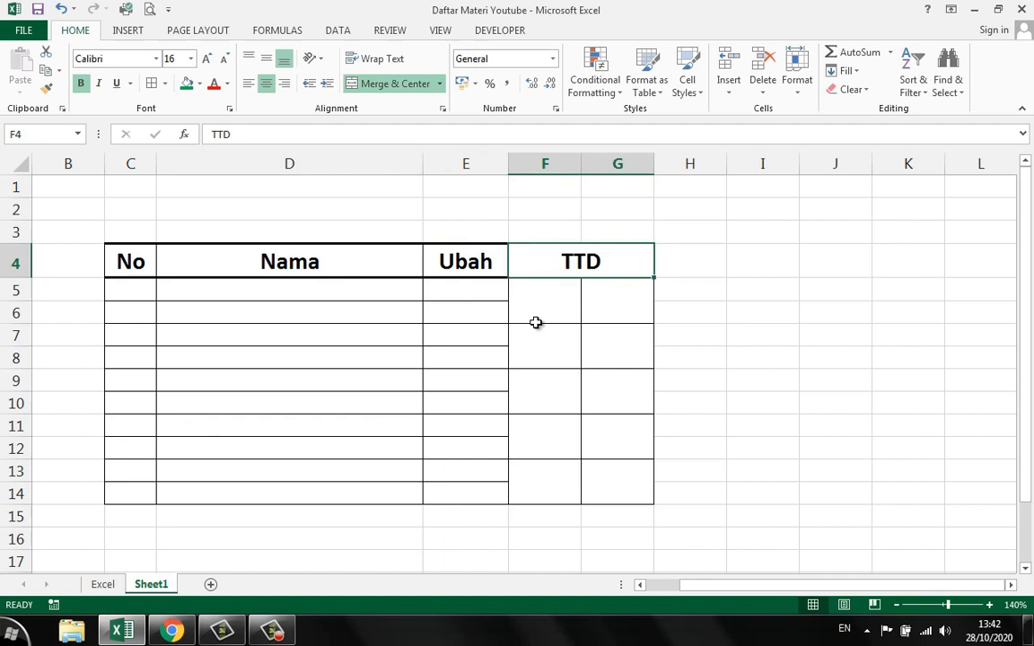
Replace the Ubah header in cell E4 with Alamat and slightly narrow column E.
left_click(466, 262)
type("Alama")
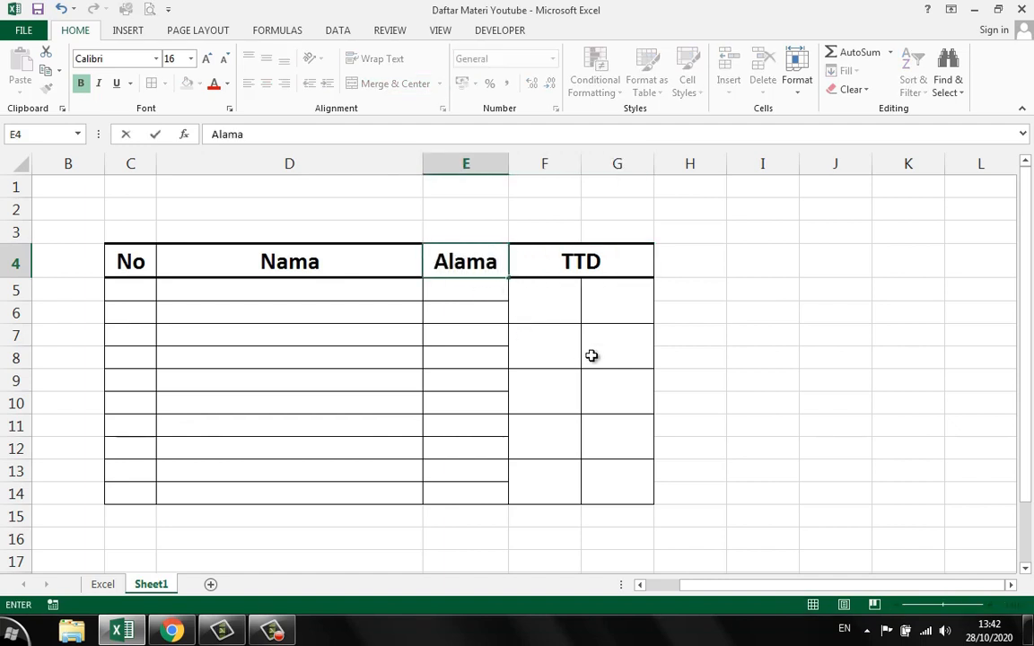
type("t")
key("Return")
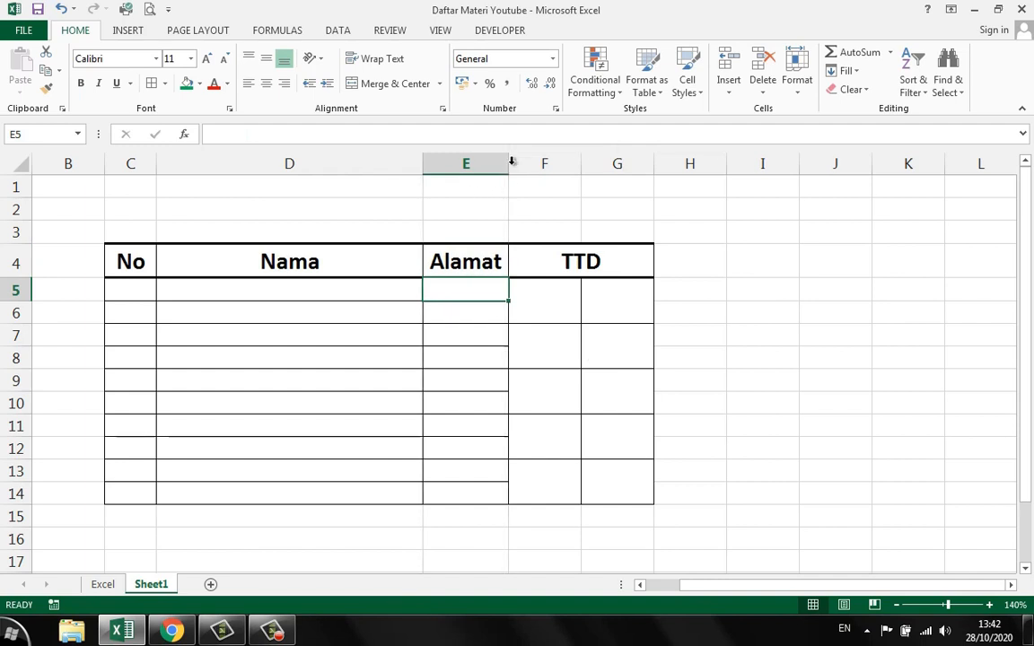
left_click_drag(510, 161, 507, 161)
Enter the title DAFTAR HADIR RAPAT in the merged cell C2 above the table and make it bold.
left_click(364, 207)
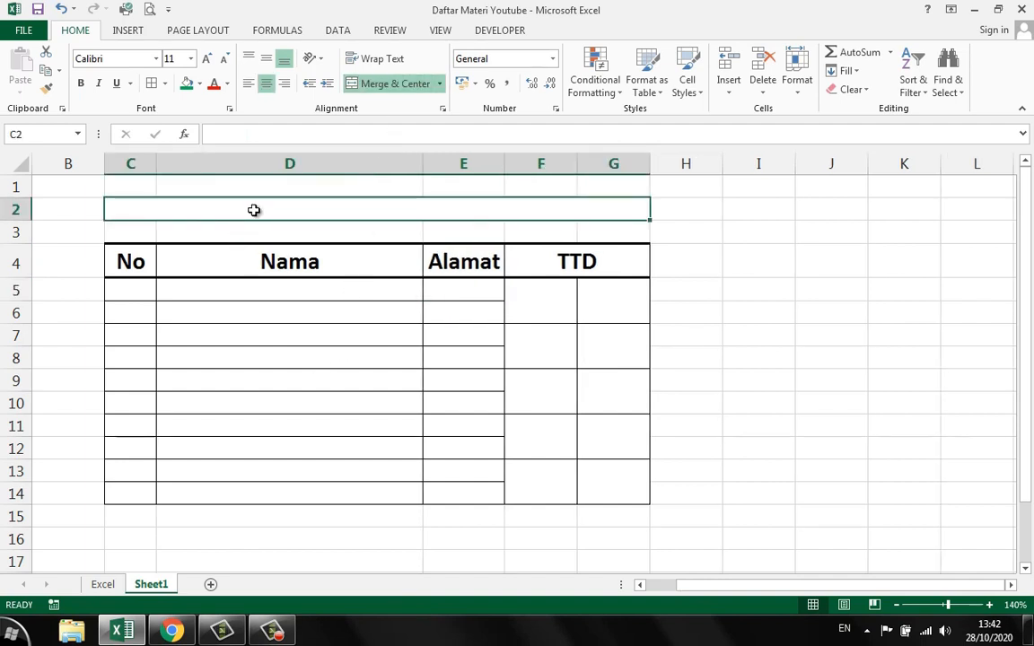
type("DAFTAR ")
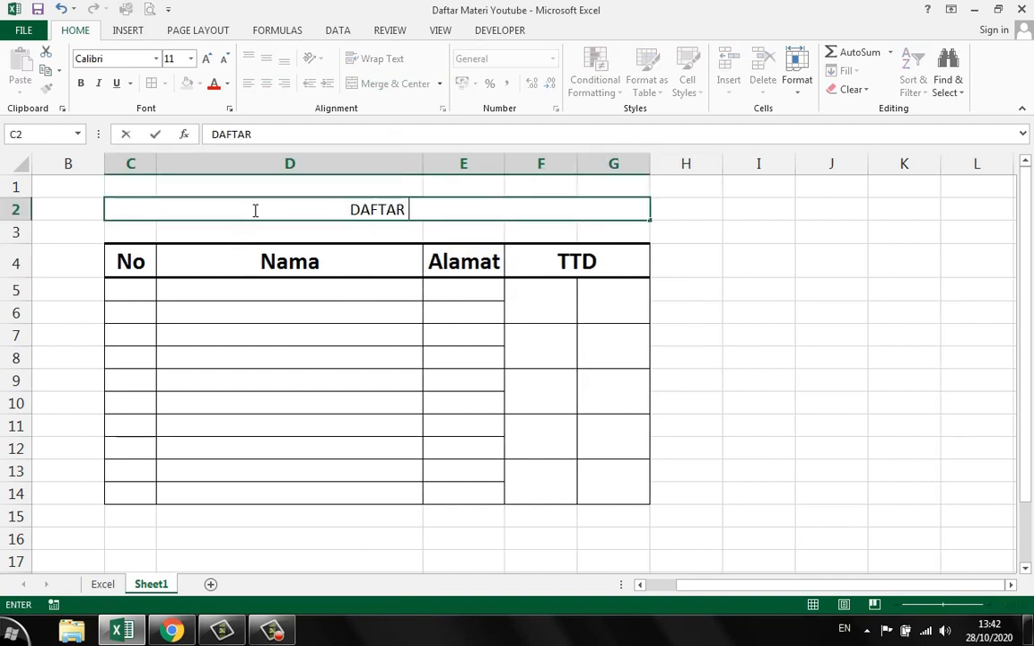
type("HADIR")
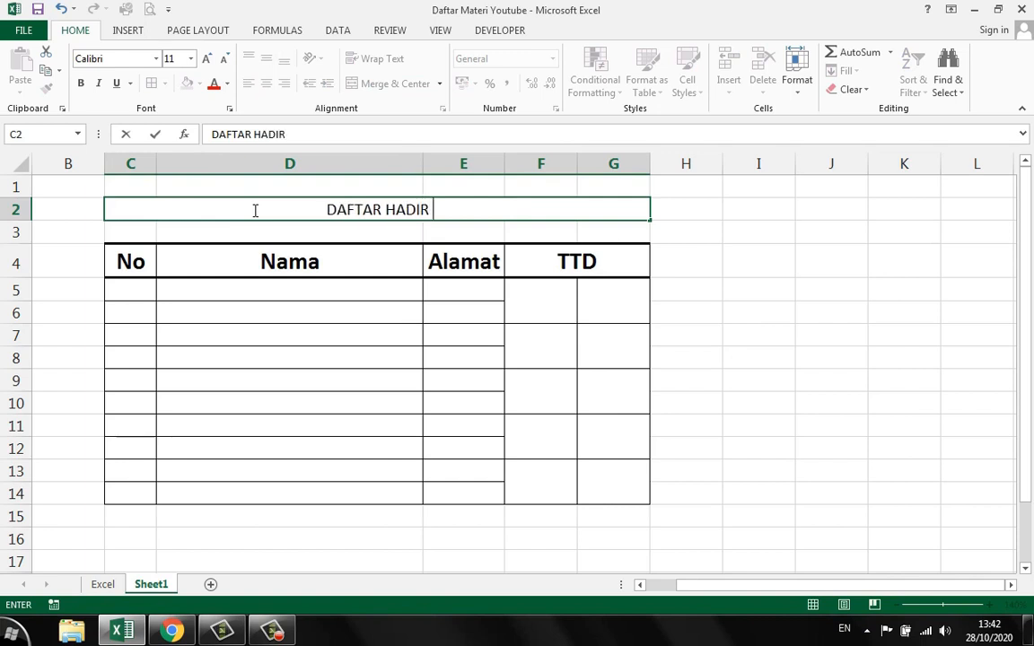
type(" RAPAT")
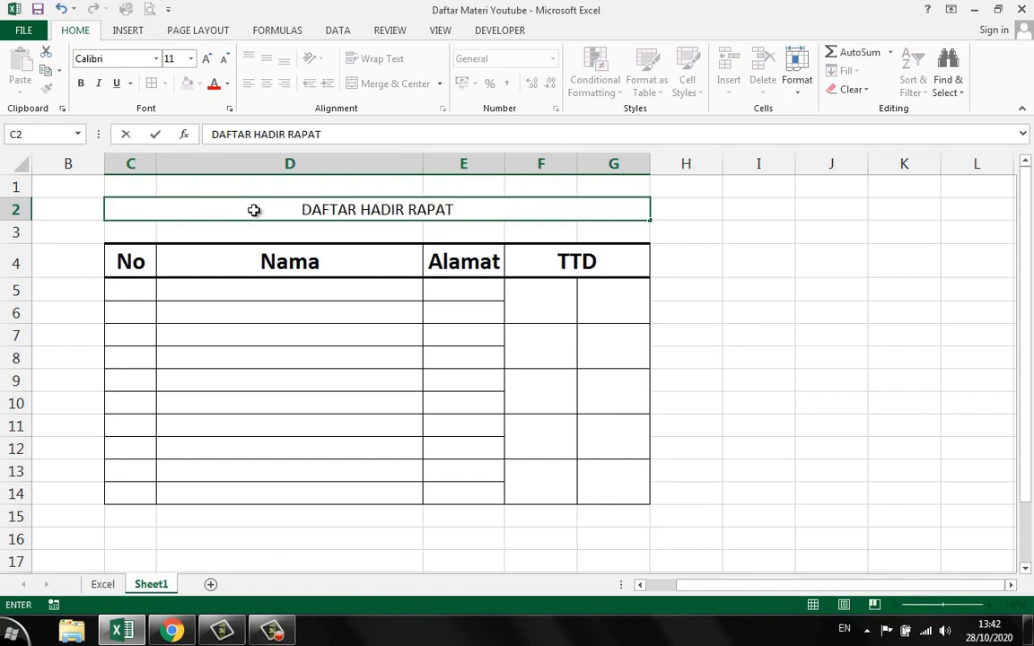
key("Return")
left_click(254, 209)
left_click(79, 83)
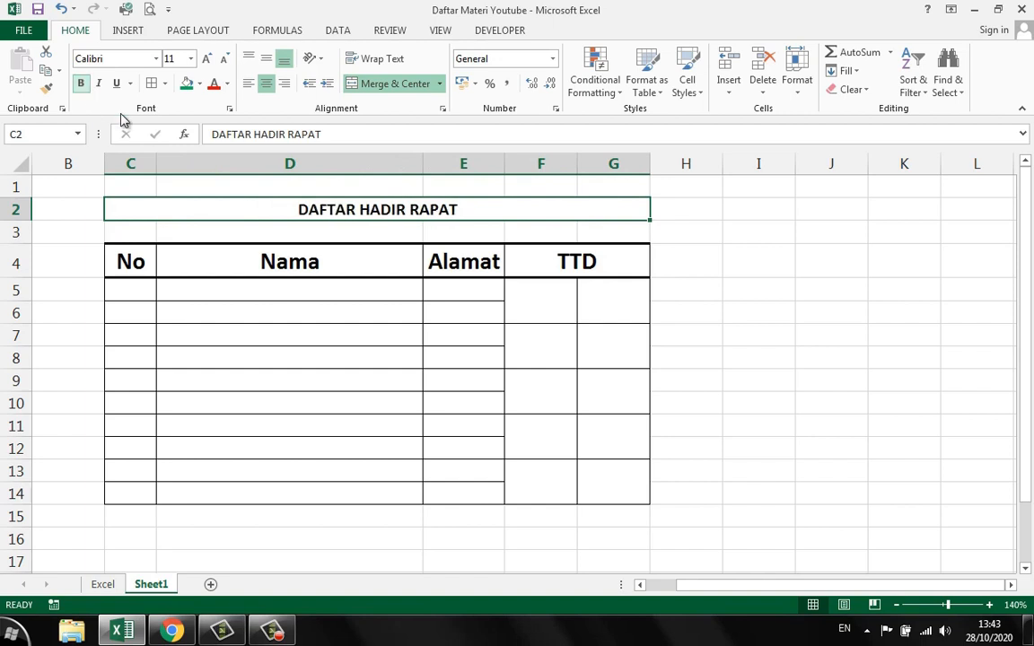
left_click(251, 314)
Enter the numbers 1 to 4 one by one in cells C5 to C8 of the No column.
left_click(141, 293)
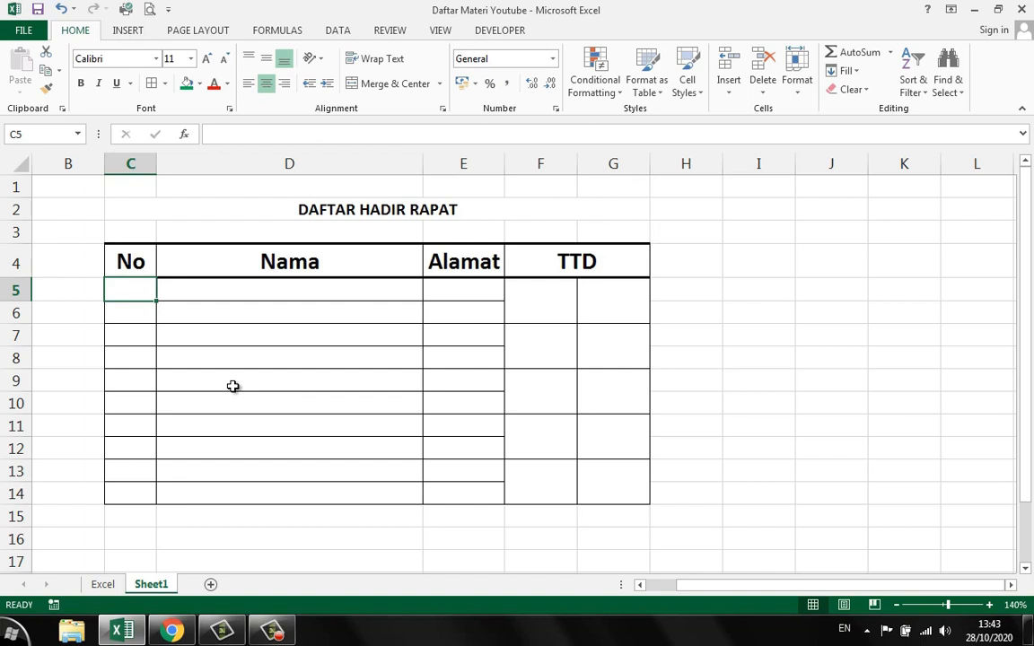
type("1")
key("Return")
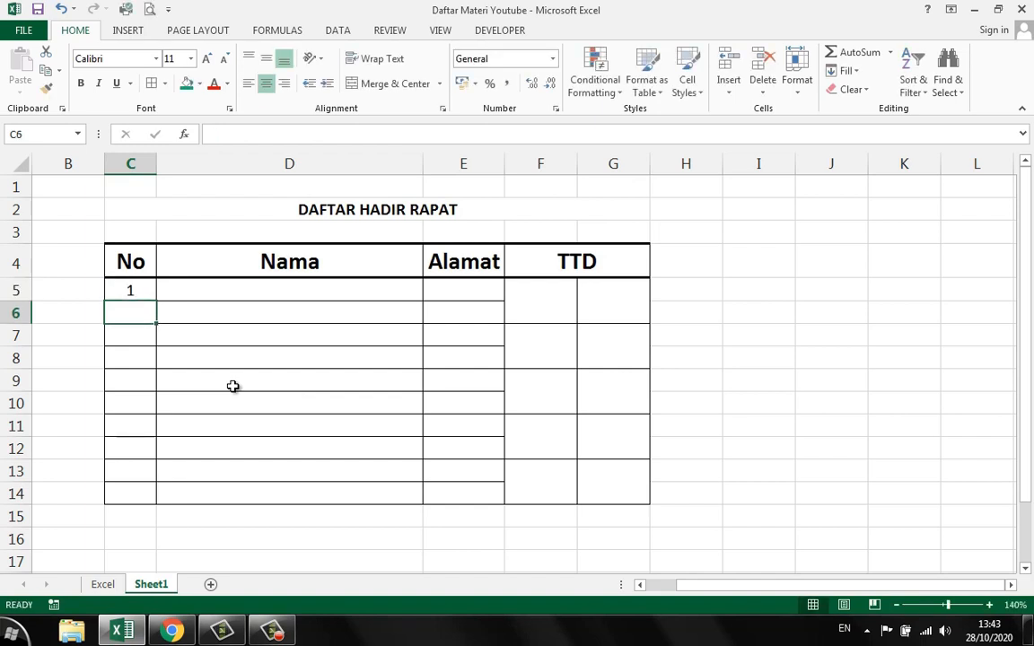
type("2")
key("Return")
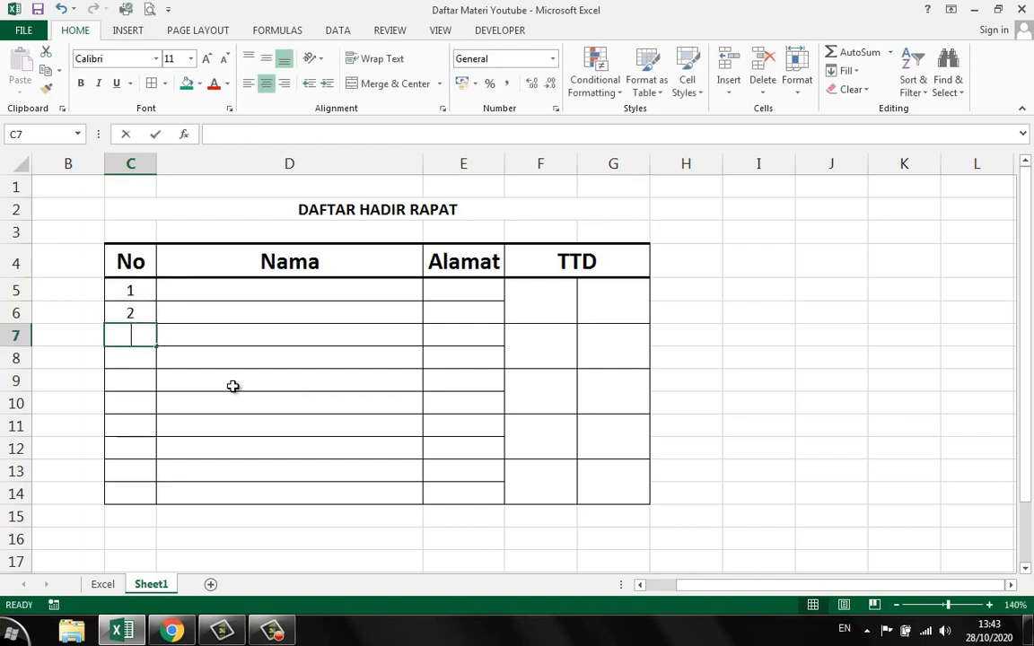
type("3")
key("Return")
type("4")
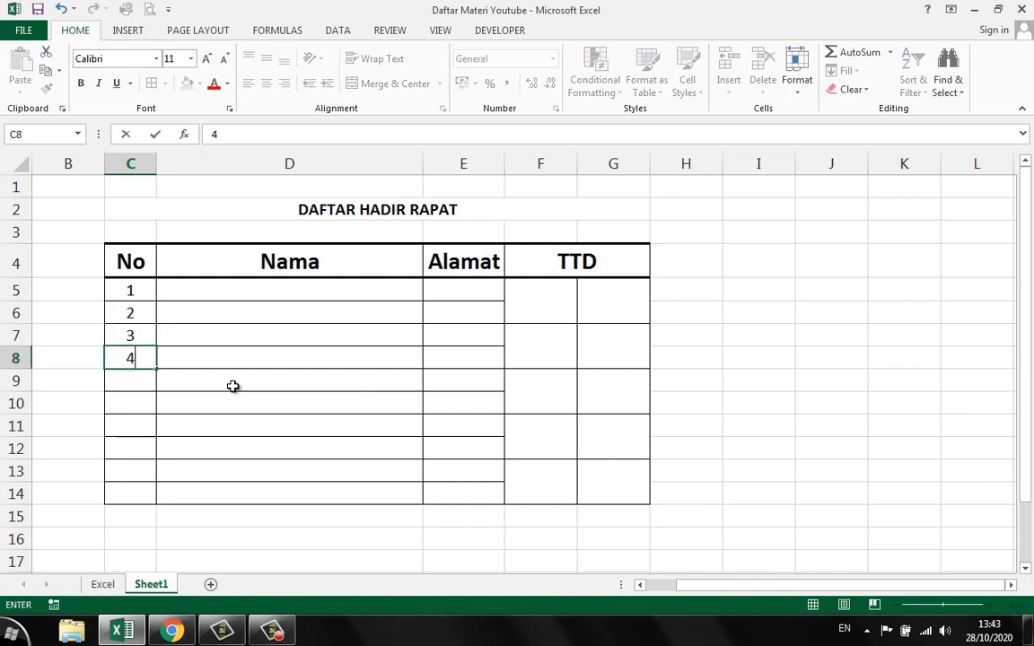
key("Return")
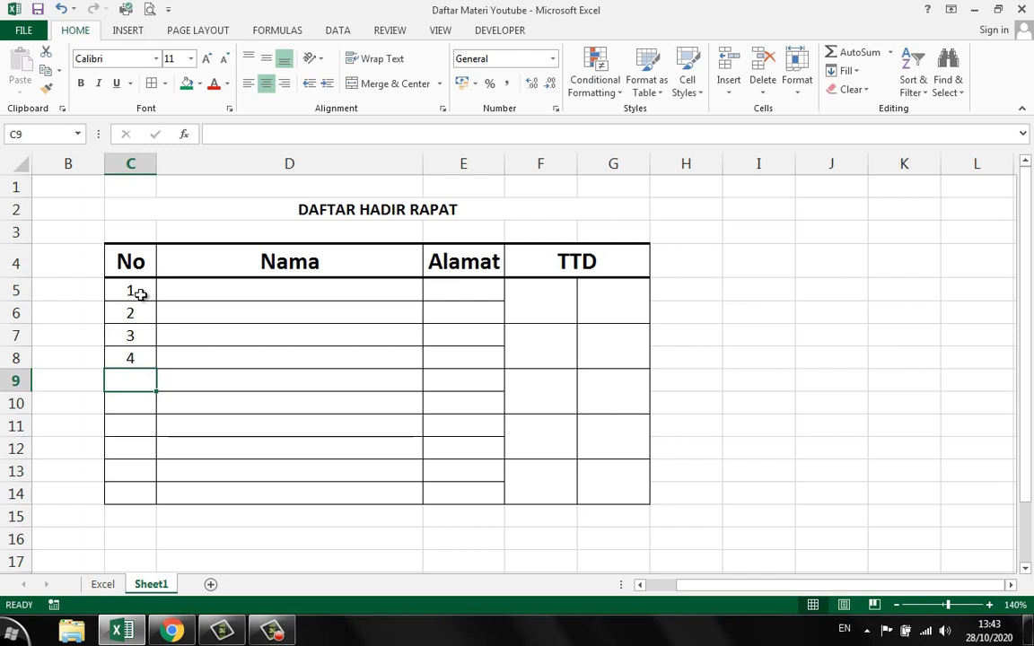
Clear the manually entered numbers from cells C5 to C9.
left_click_drag(141, 295, 132, 376)
key("Delete")
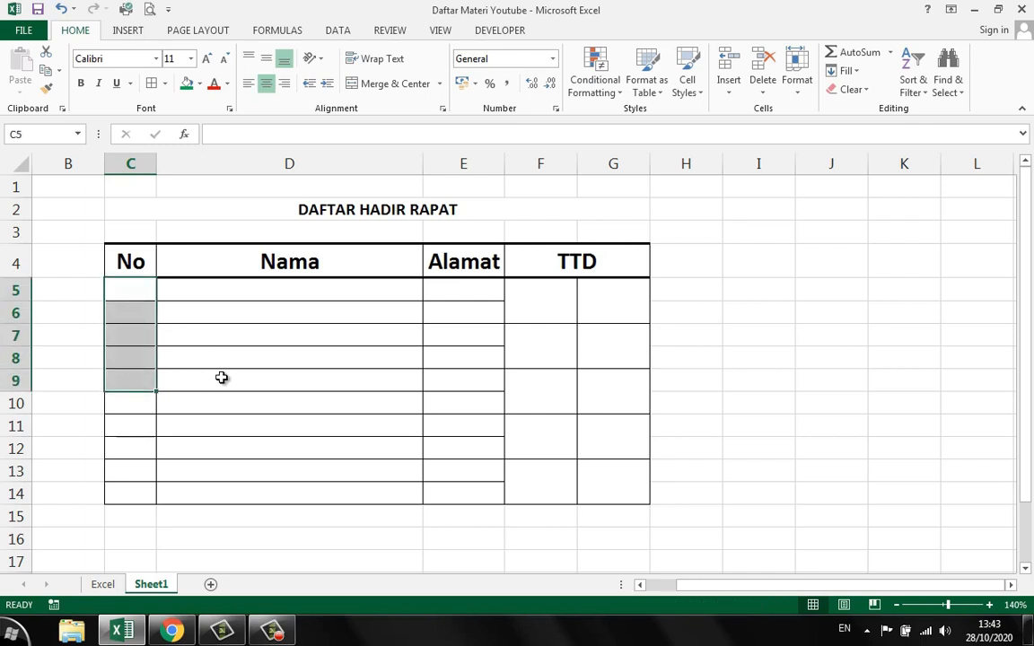
left_click(363, 339)
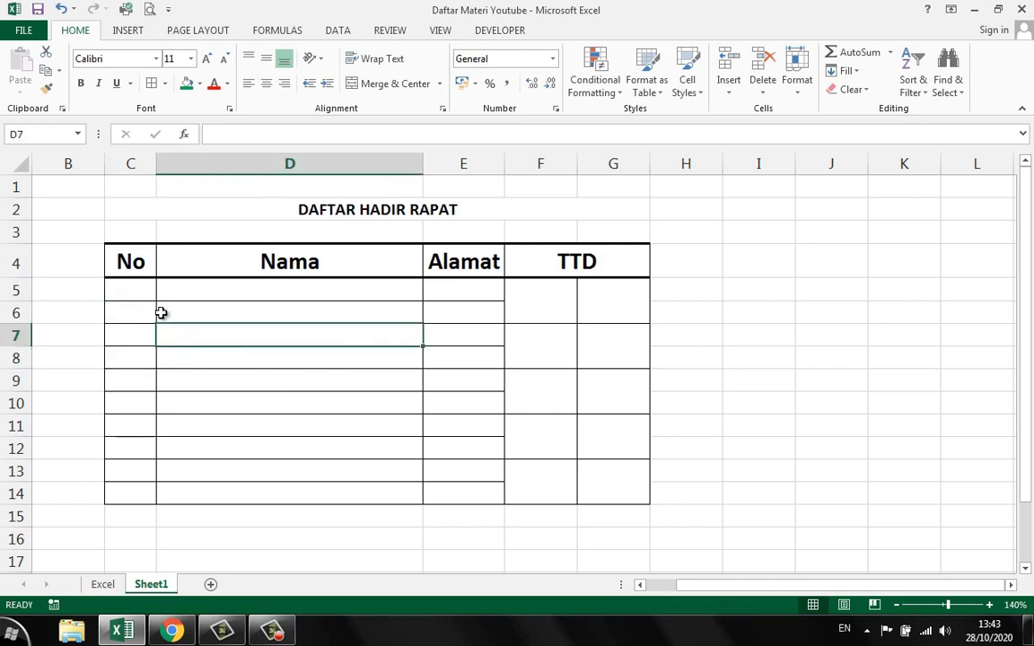
Enter 1 in cell C5 as the first number of the No column.
left_click(141, 291)
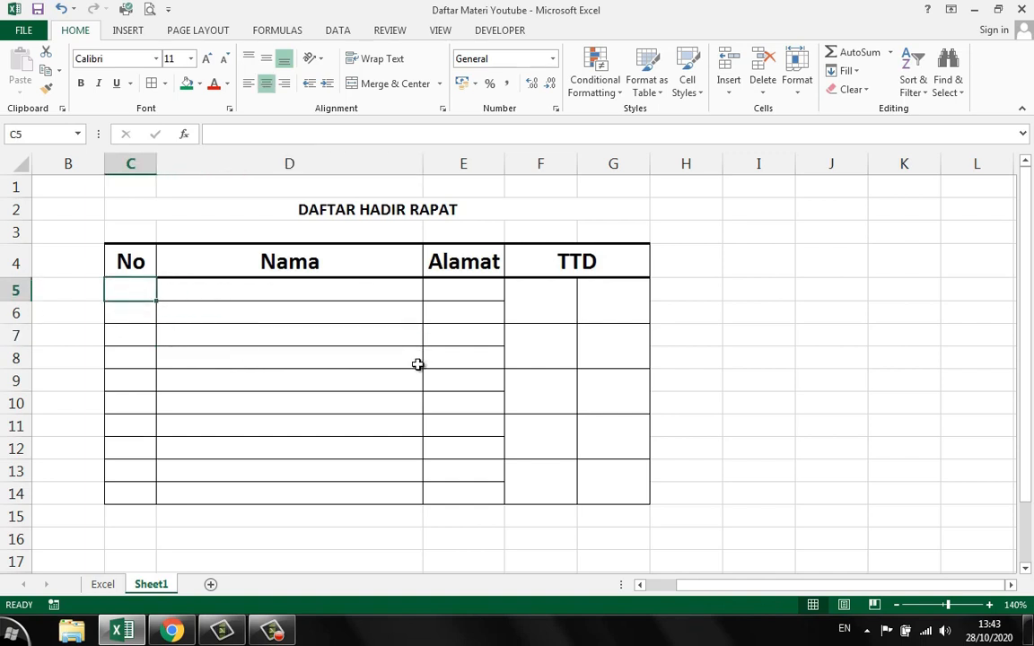
type("1")
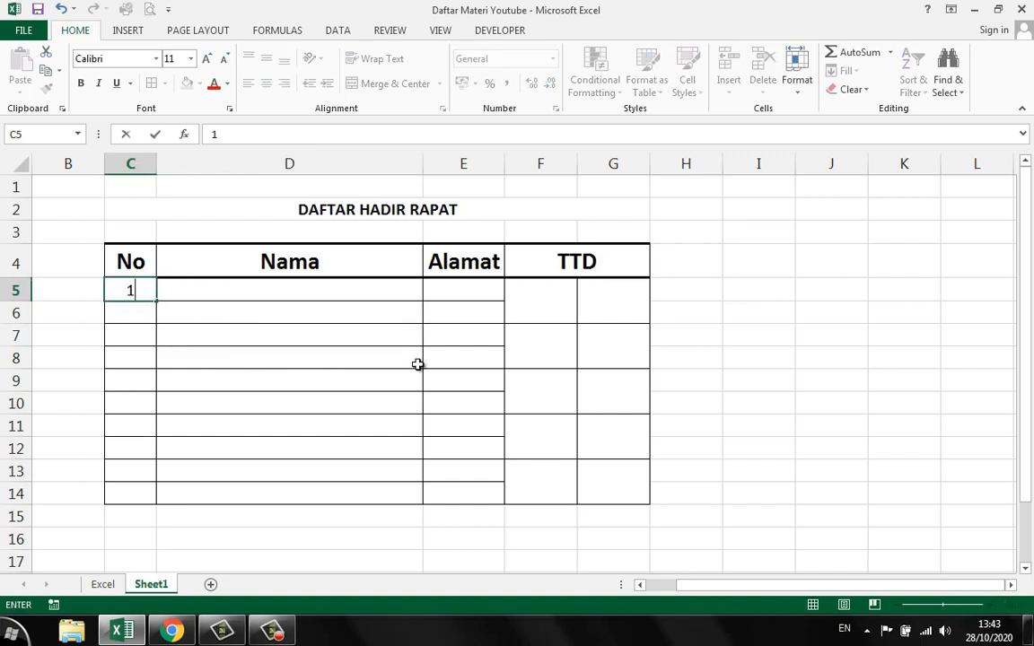
left_click(197, 312)
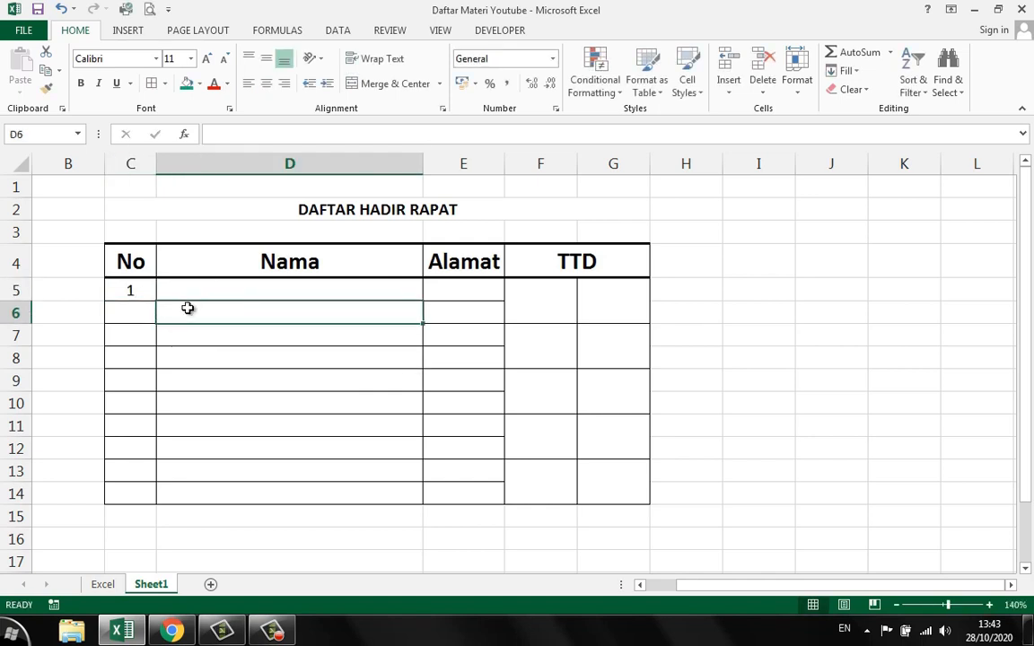
left_click(133, 295)
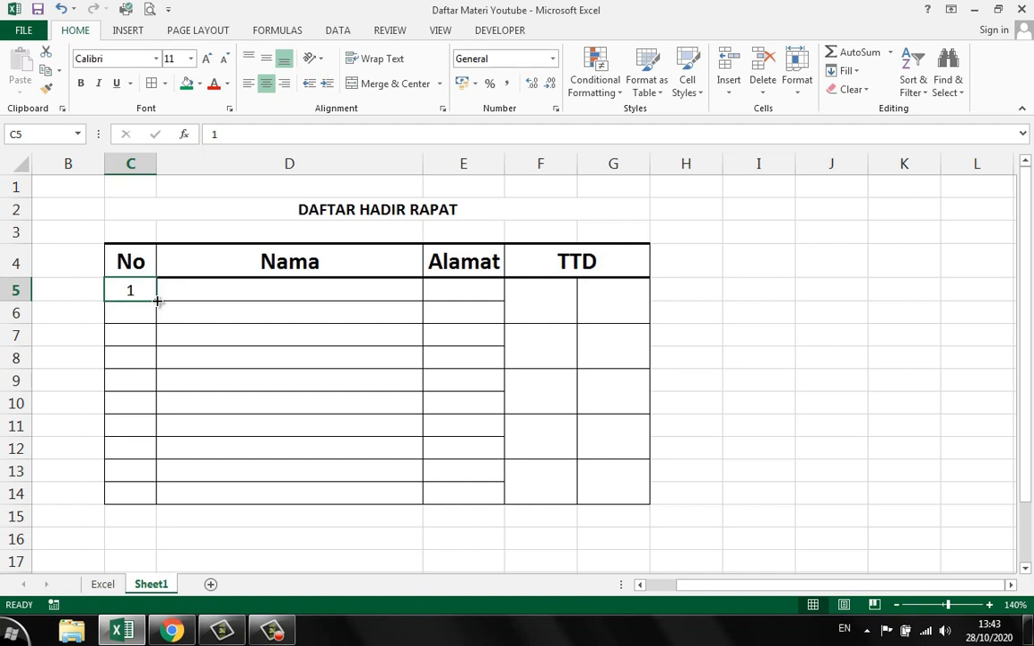
left_click_drag(158, 301, 159, 510)
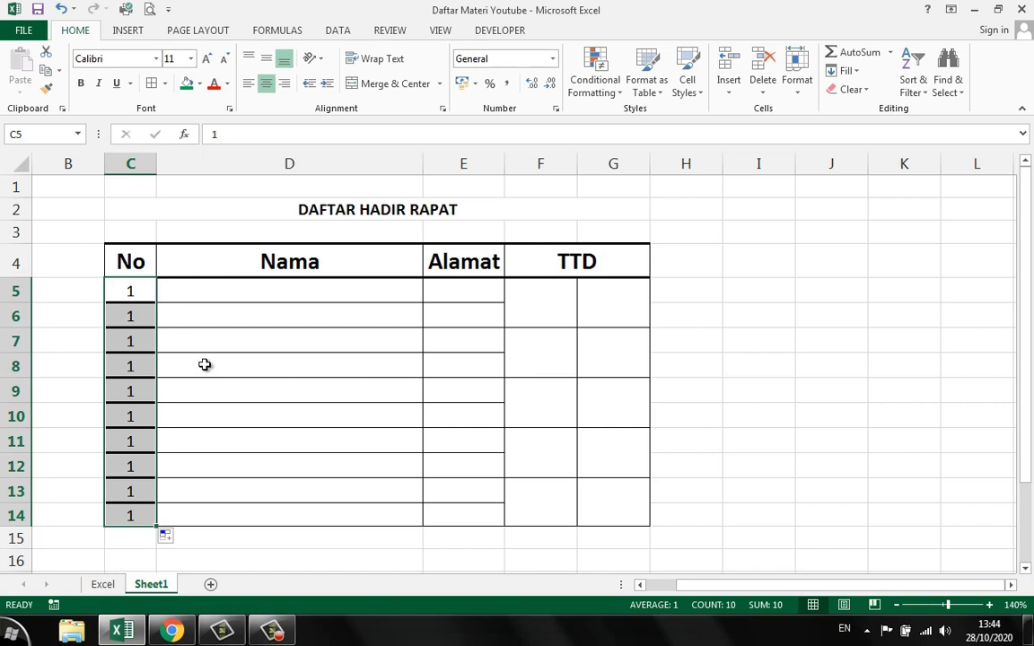
key("ctrl+z")
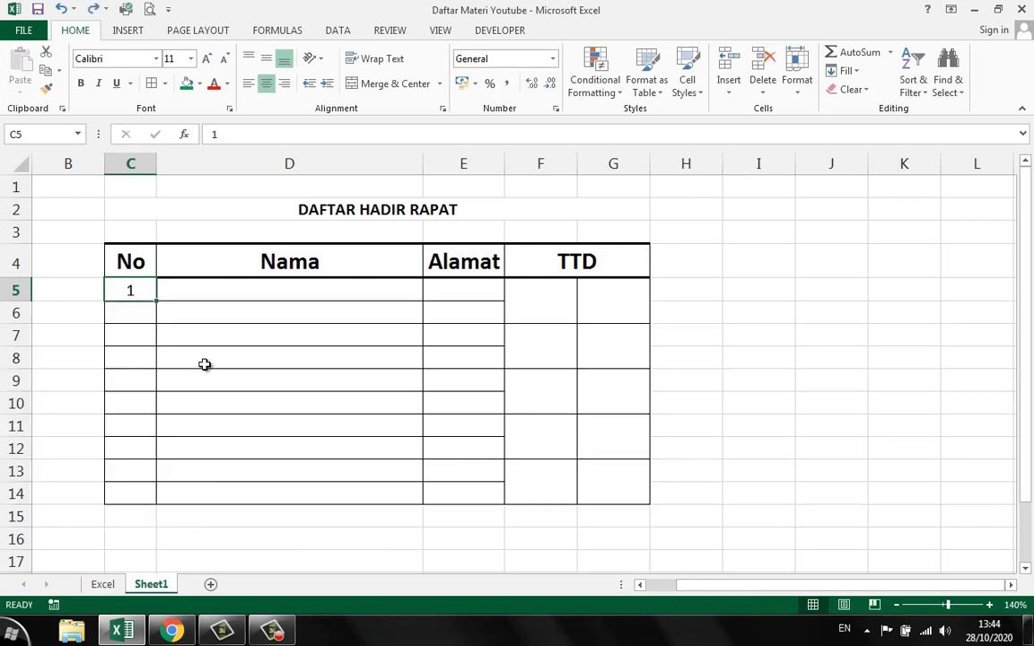
left_click(205, 364)
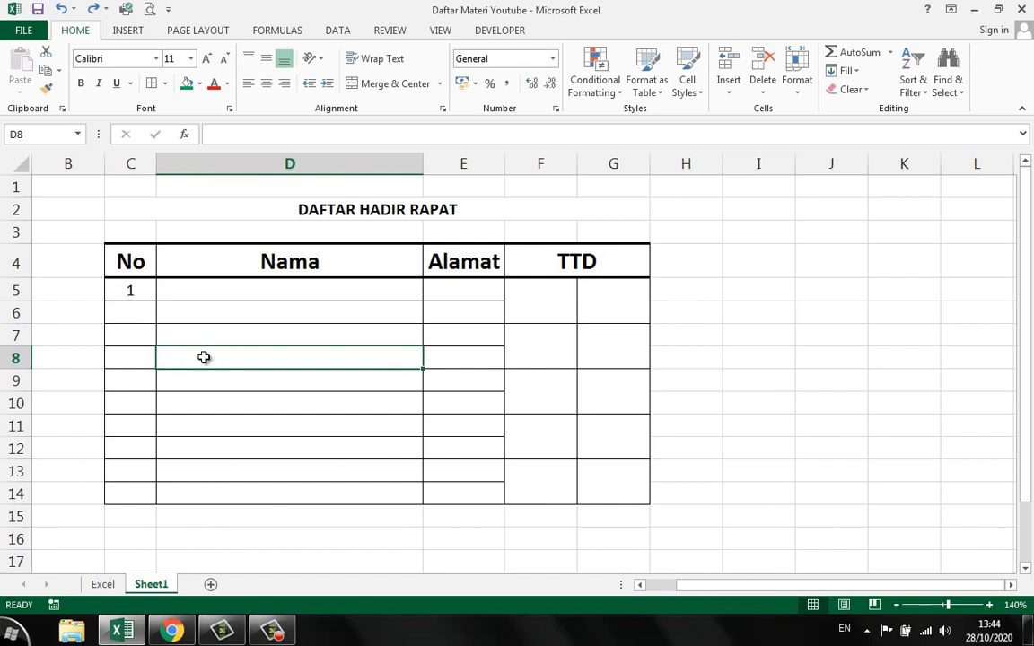
Fill the number from C5 down to C14 in the No column using the Copy Cells fill option.
left_click(142, 291)
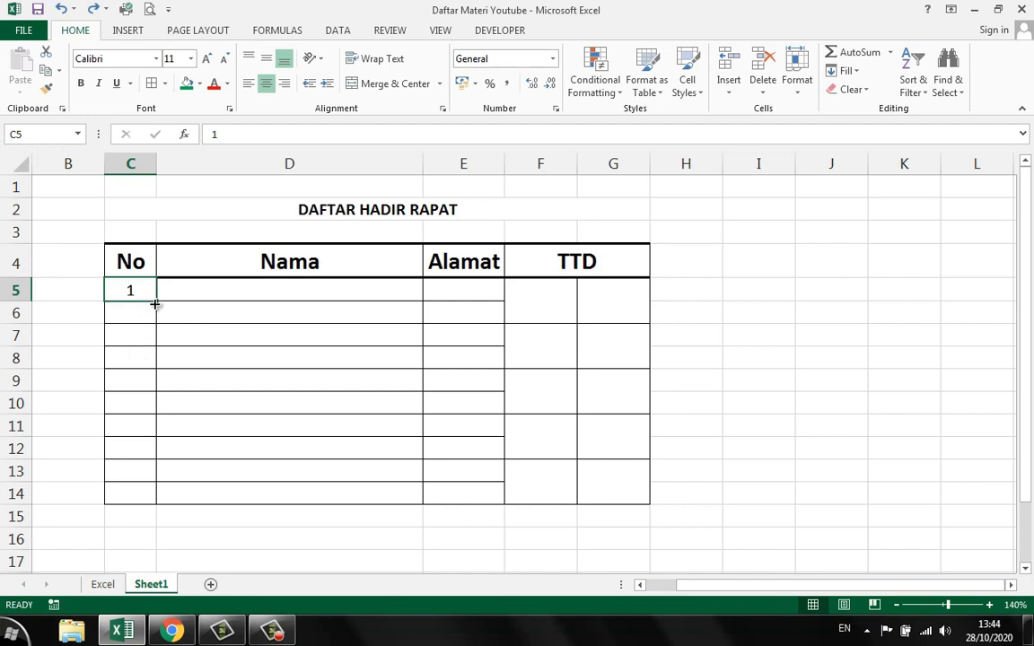
left_click_drag(156, 303, 141, 496)
left_click_drag(123, 321, 131, 496)
left_click_drag(131, 510, 131, 511)
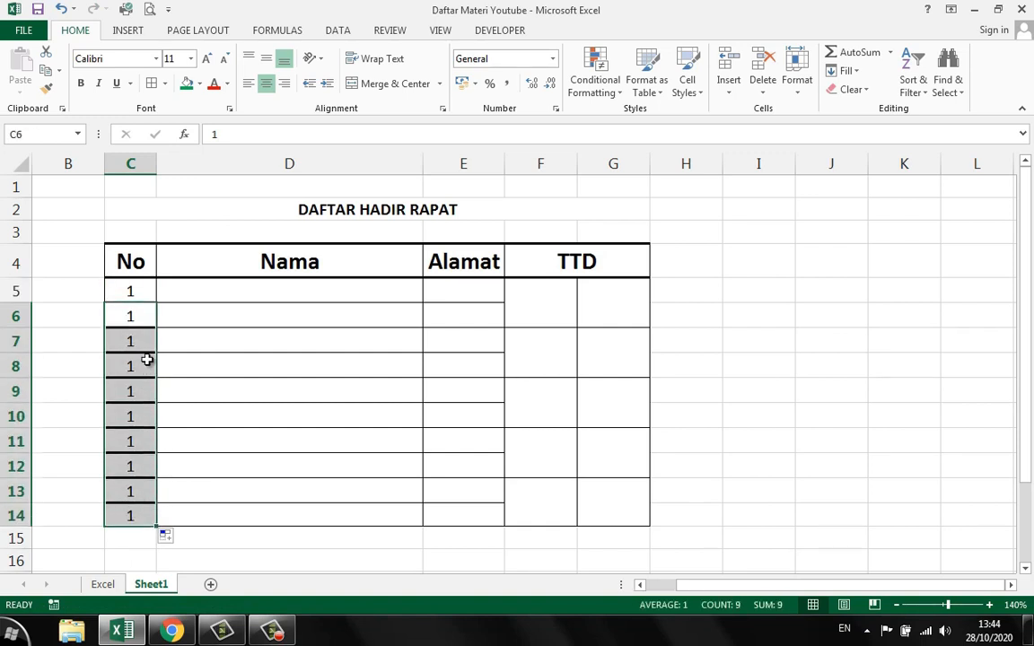
left_click(131, 290)
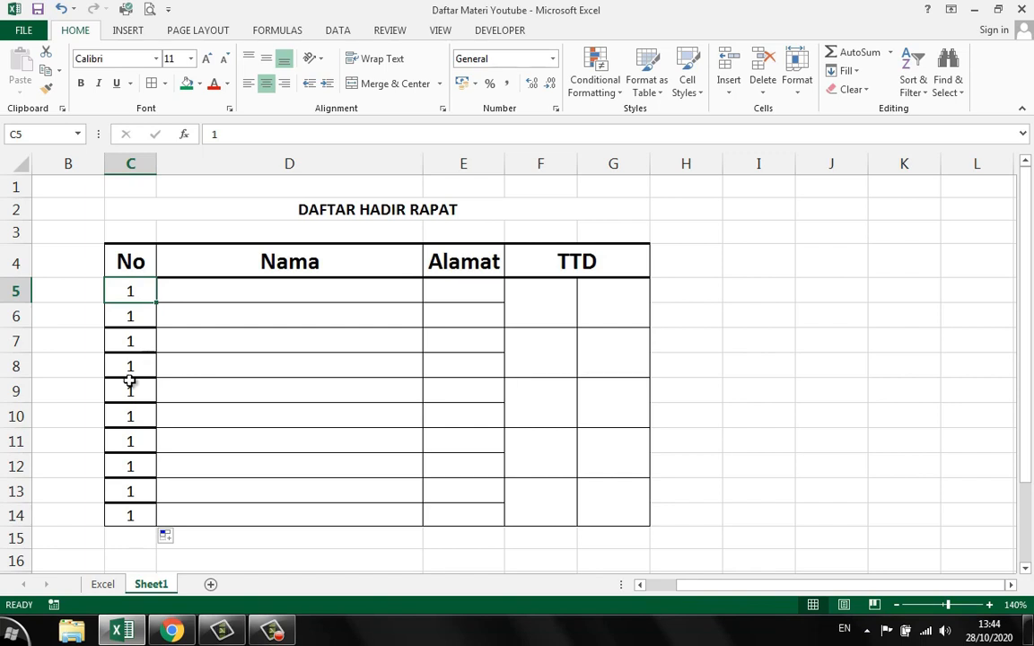
left_click(180, 539)
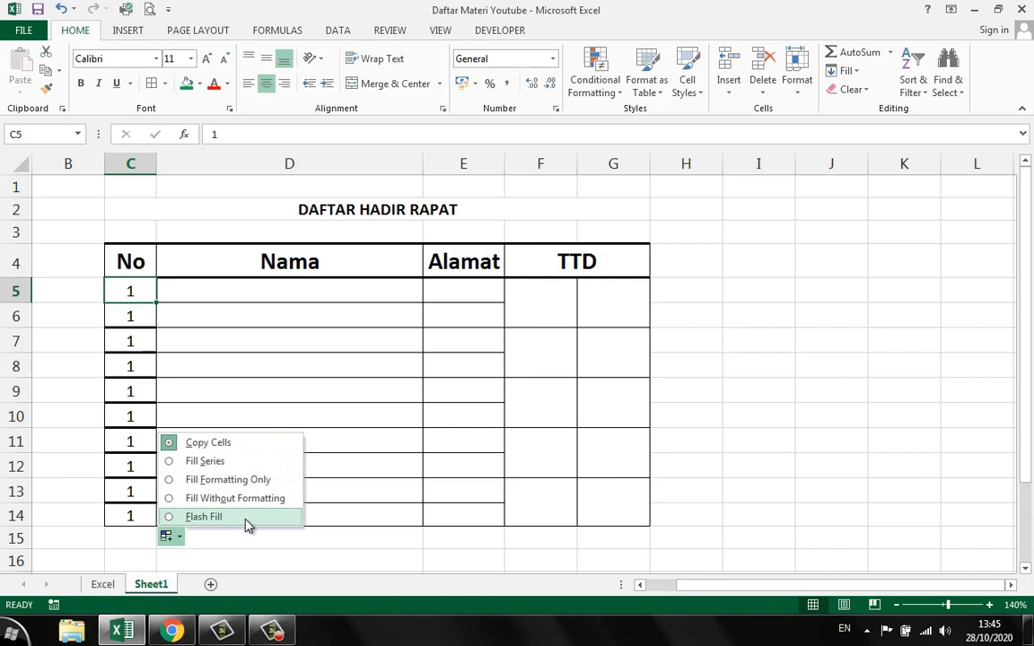
left_click(230, 446)
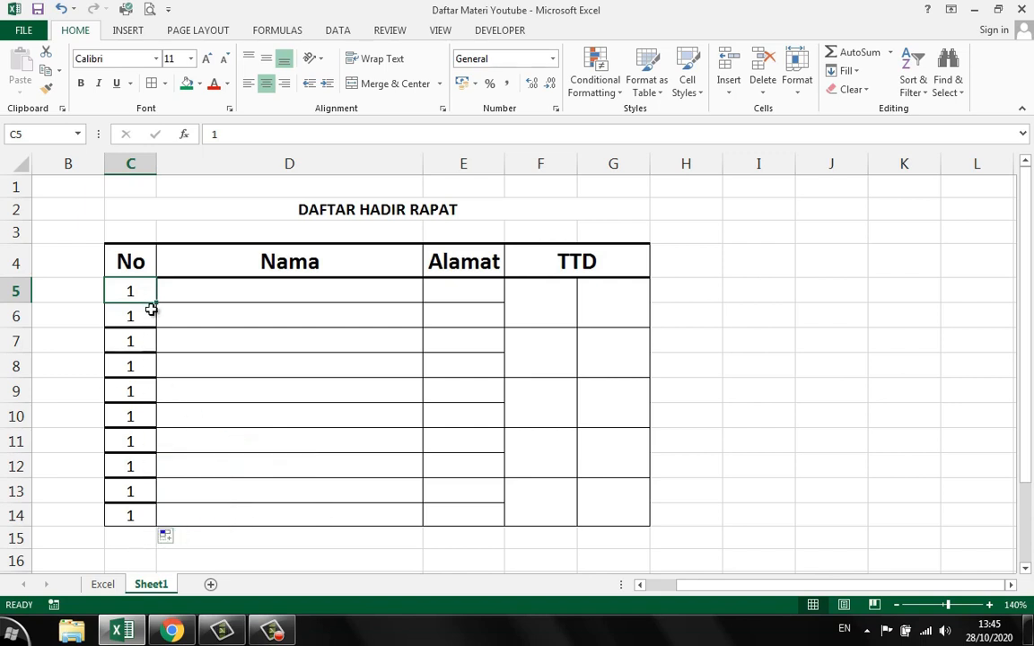
Change the fill of C5 to C14 to Fill Series for consecutive numbering in the No column.
left_click(172, 536)
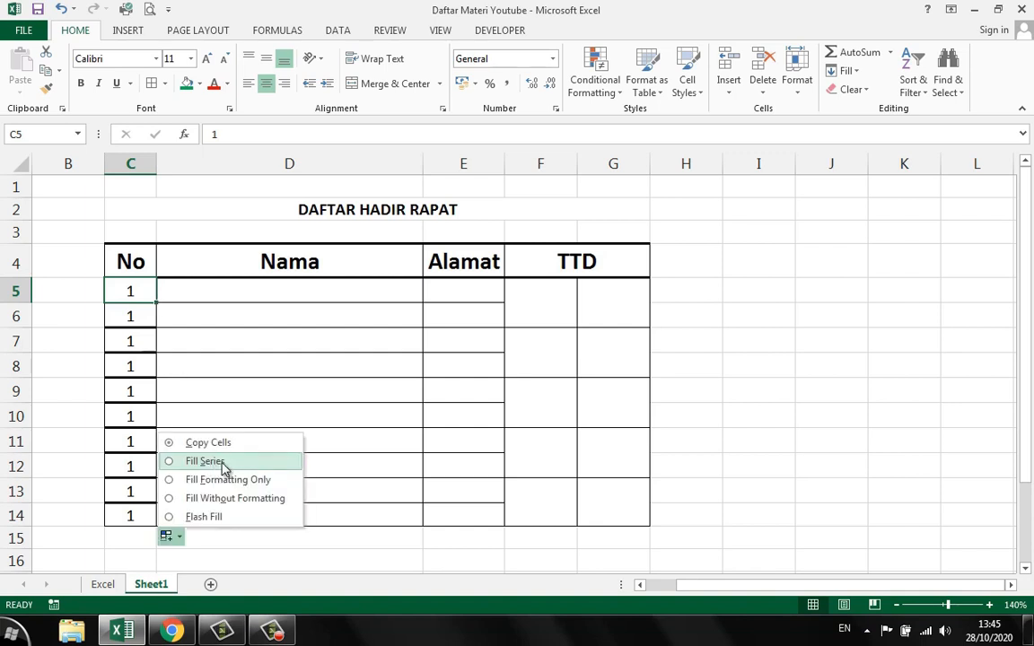
left_click(222, 463)
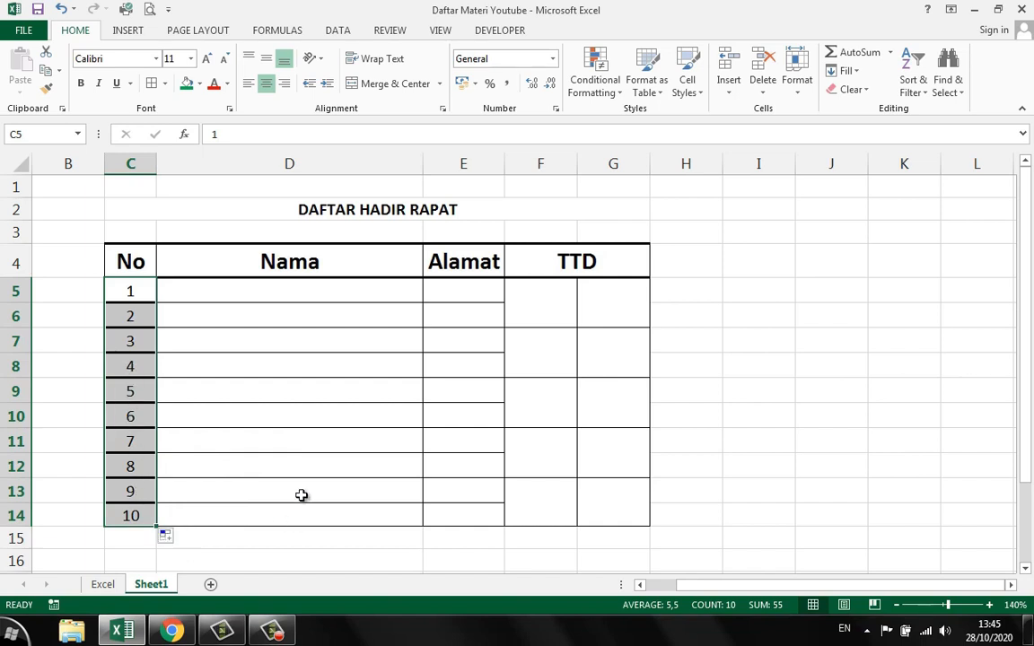
left_click(262, 450)
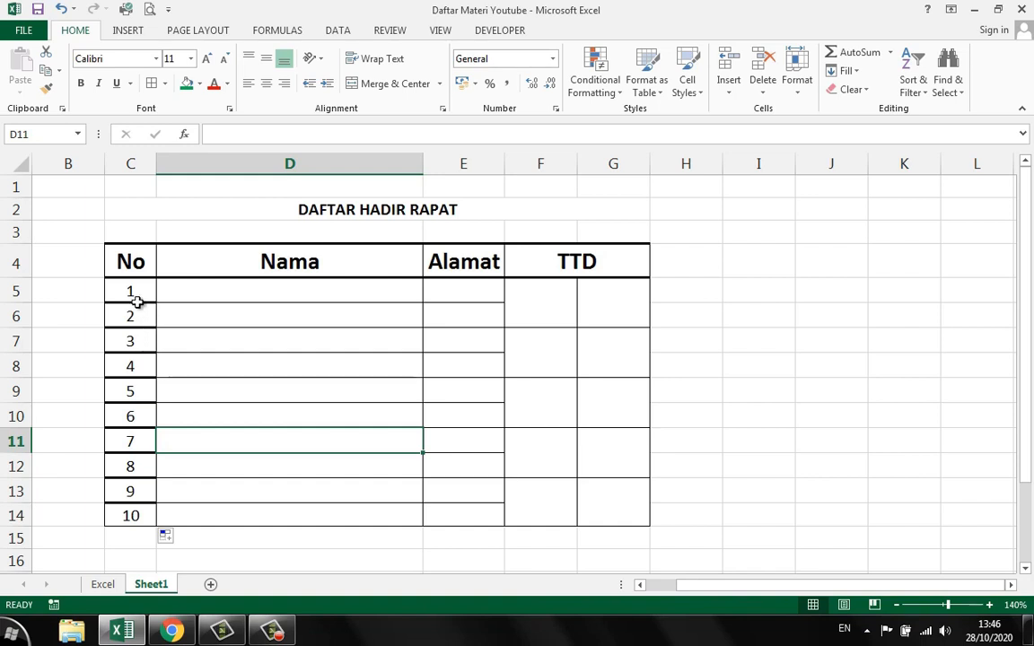
Examine the numbers and the cell borders in C5 to C14 of the No column.
left_click_drag(131, 297, 129, 516)
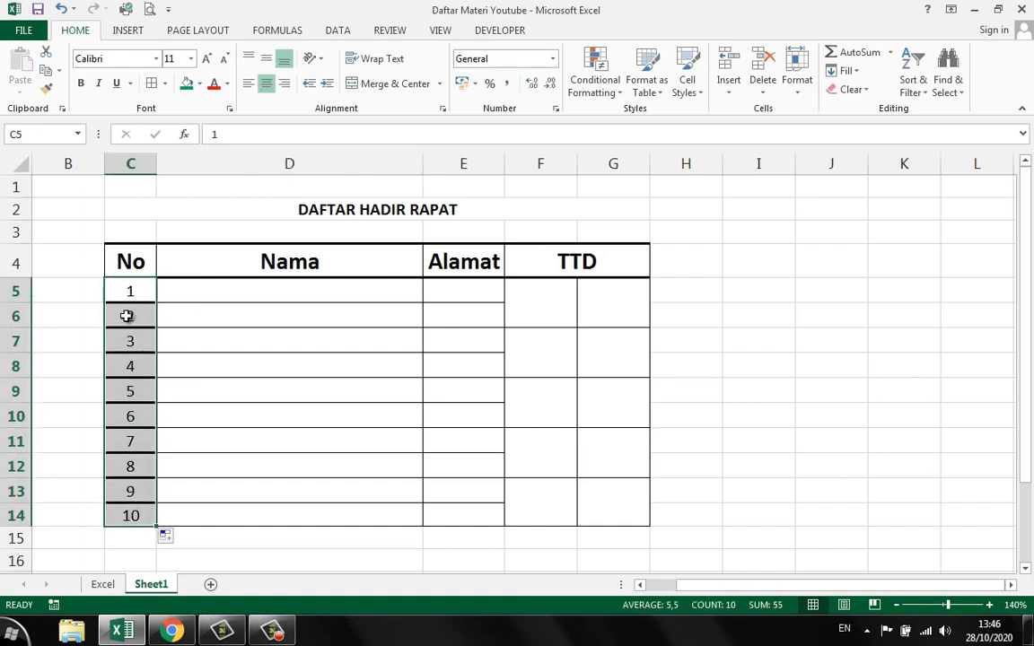
left_click(213, 318)
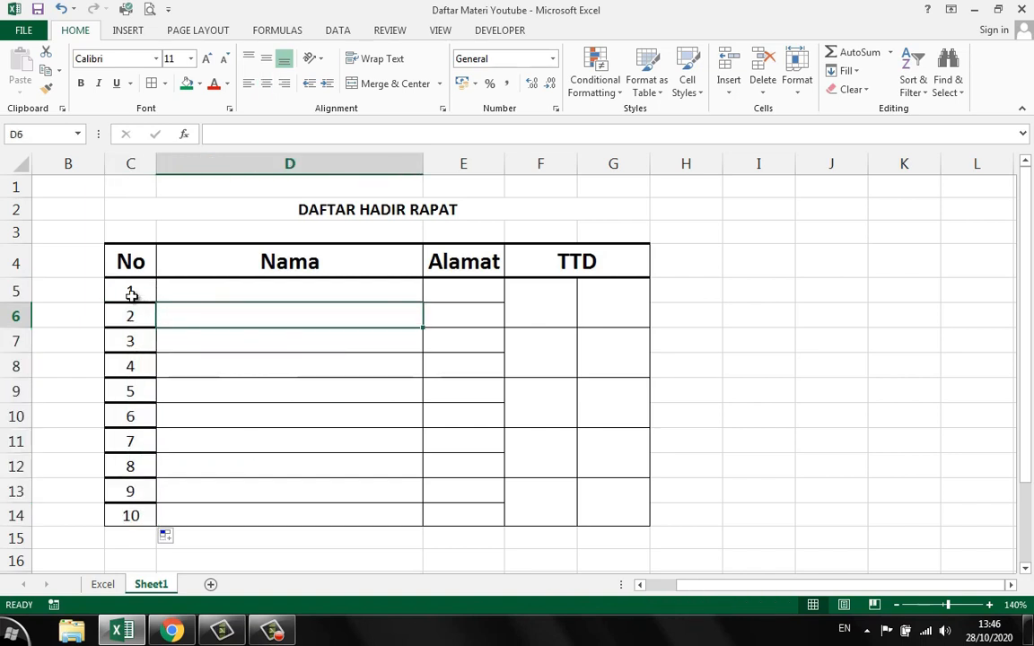
left_click(142, 416)
left_click(142, 463)
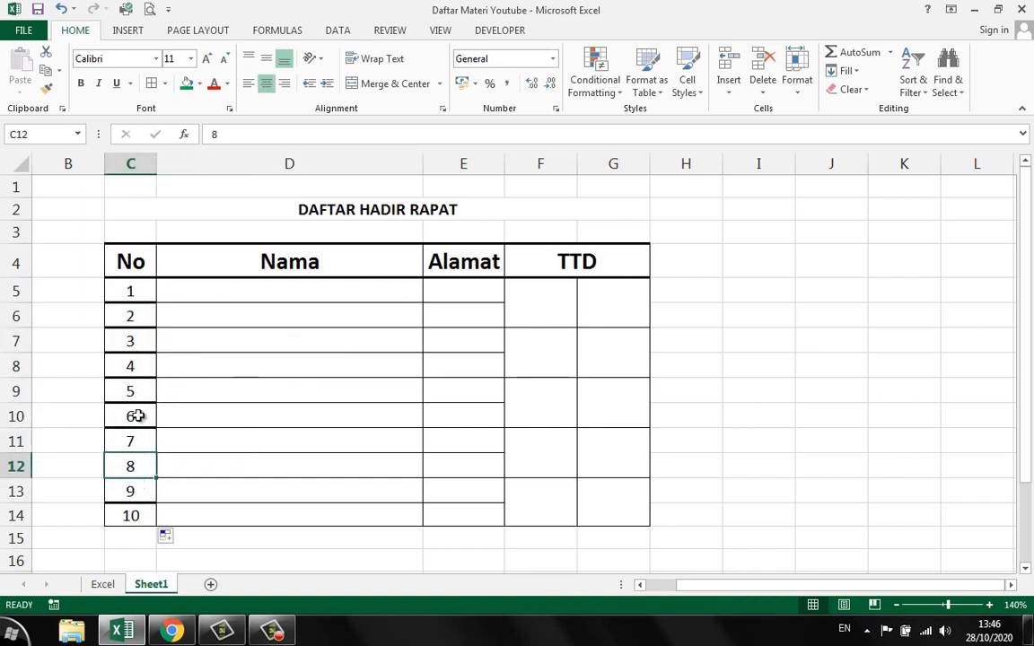
left_click_drag(132, 292, 134, 513)
left_click(132, 291)
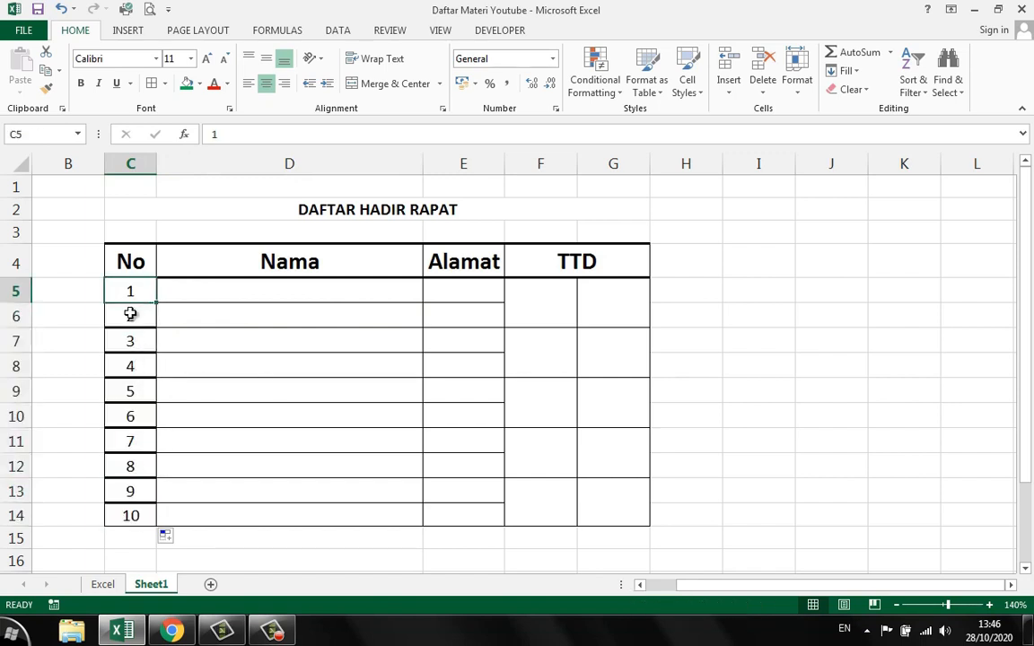
left_click(136, 309)
left_click(195, 339)
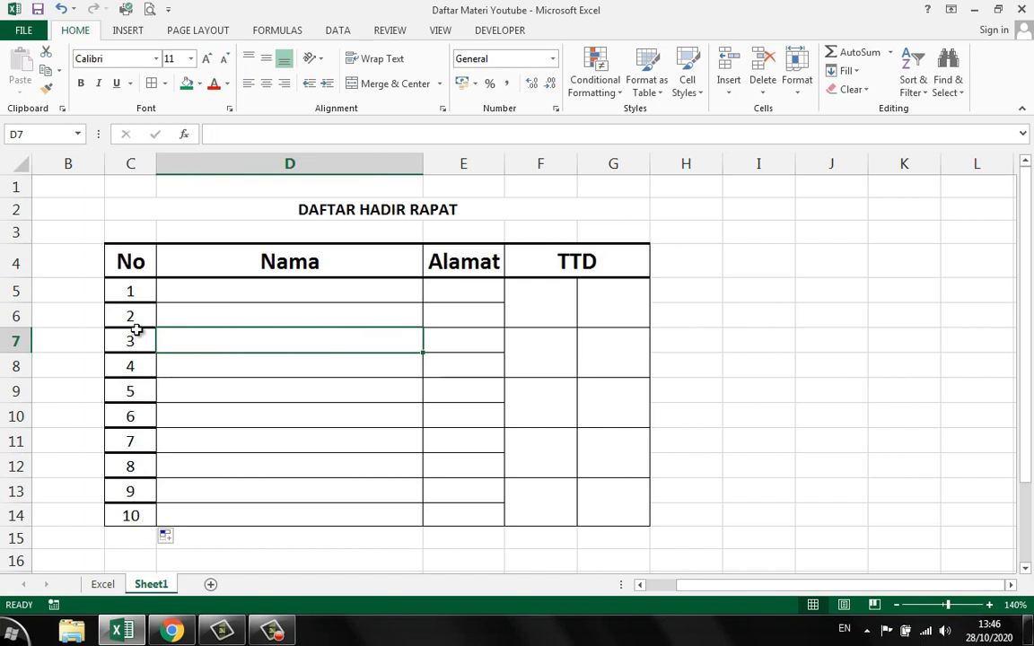
Change the fill of C5 to C14 to Fill Without Formatting and check the filled cells against C5.
left_click(179, 541)
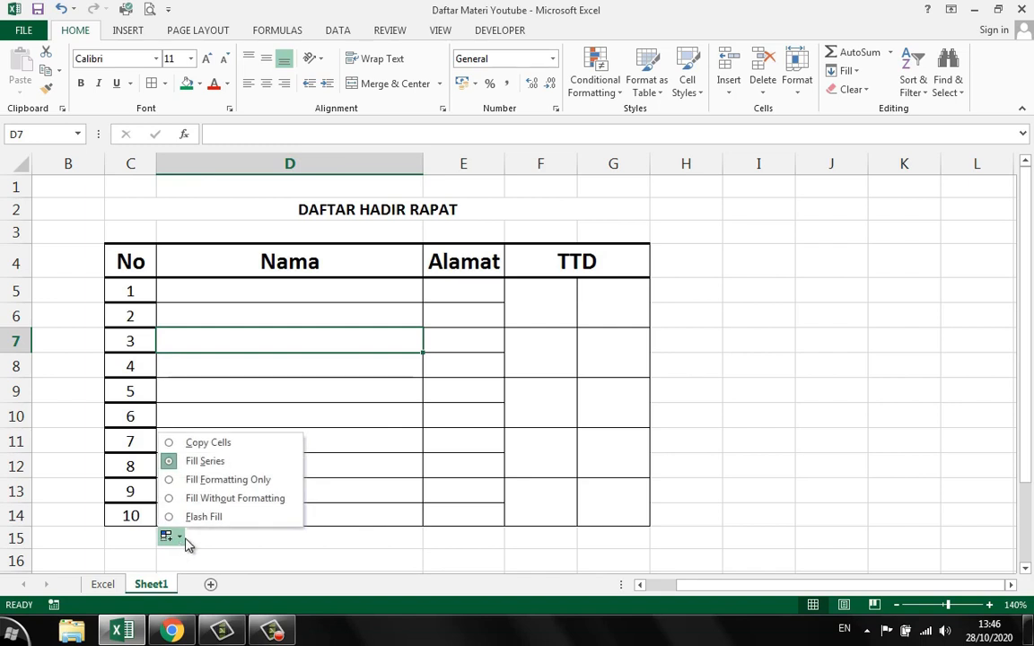
left_click(261, 504)
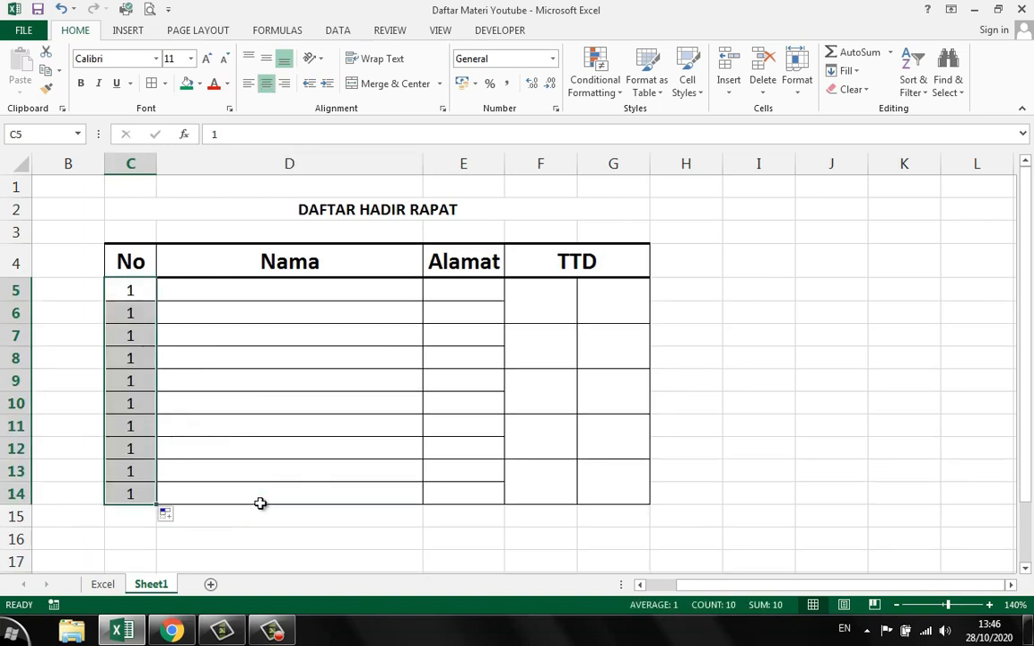
left_click(215, 418)
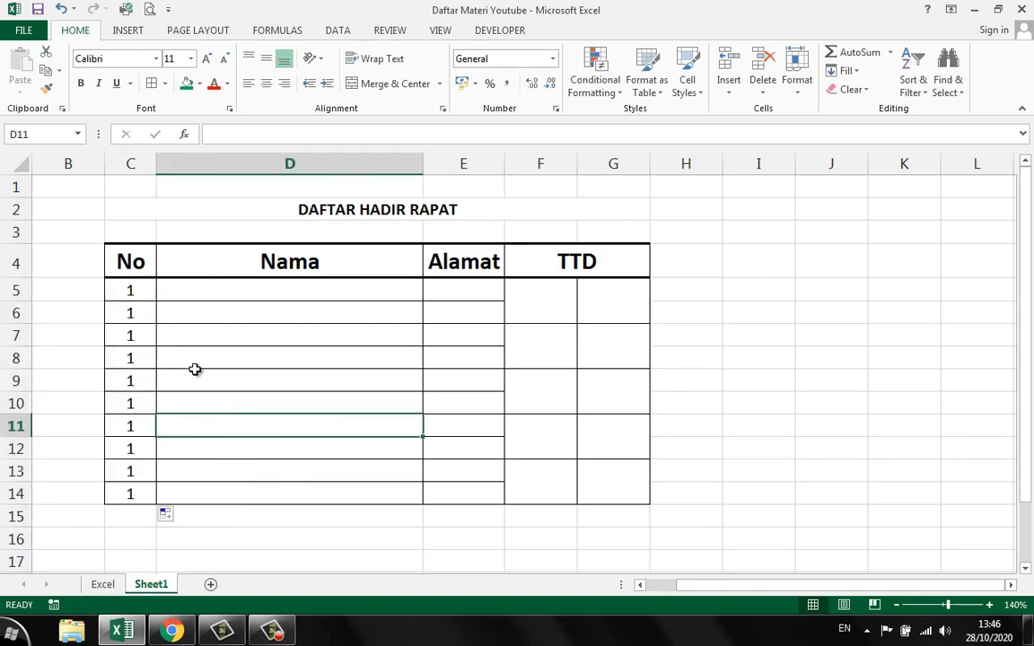
left_click(134, 291)
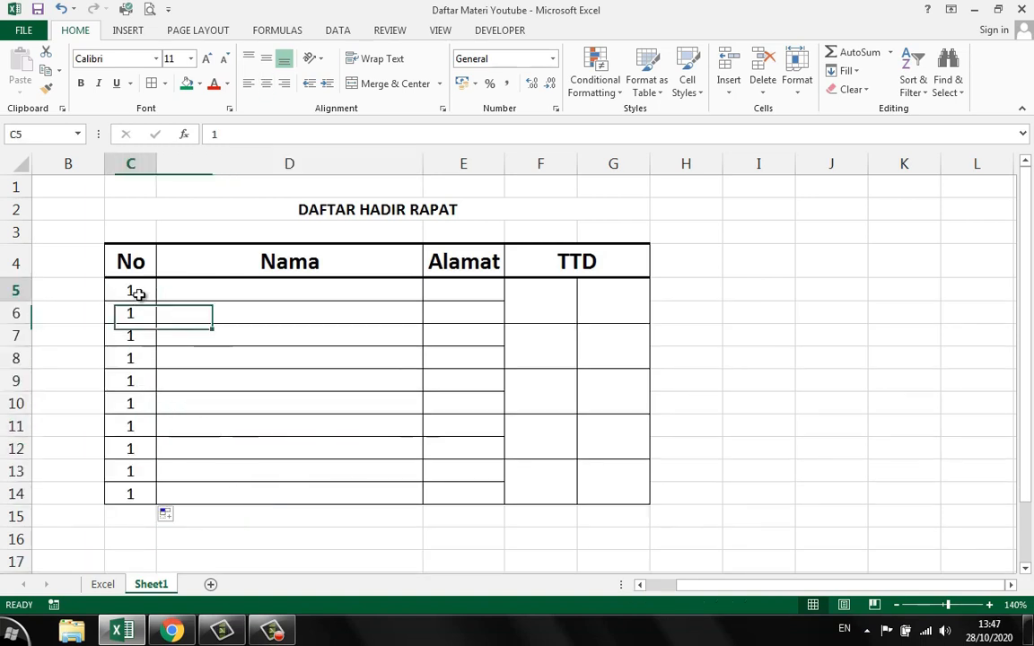
left_click_drag(144, 308, 147, 484)
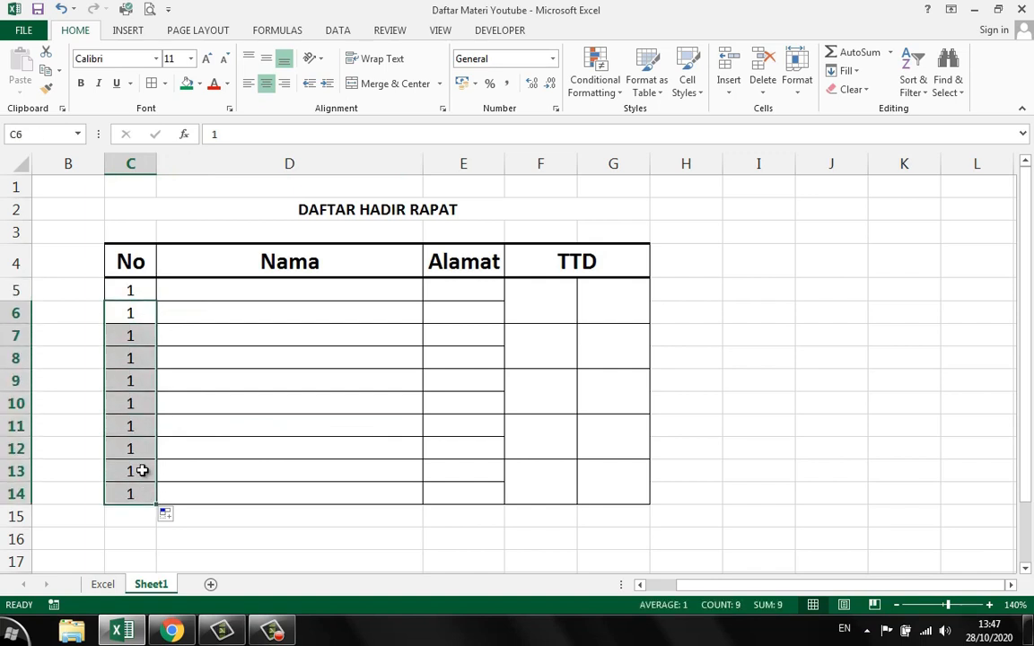
left_click(133, 316)
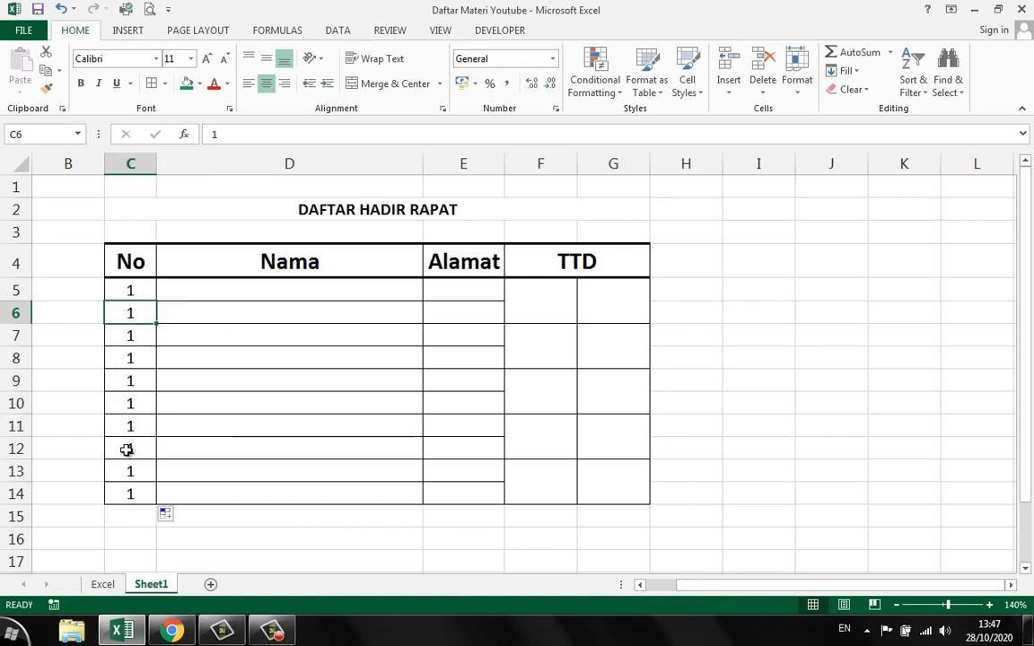
left_click(132, 361)
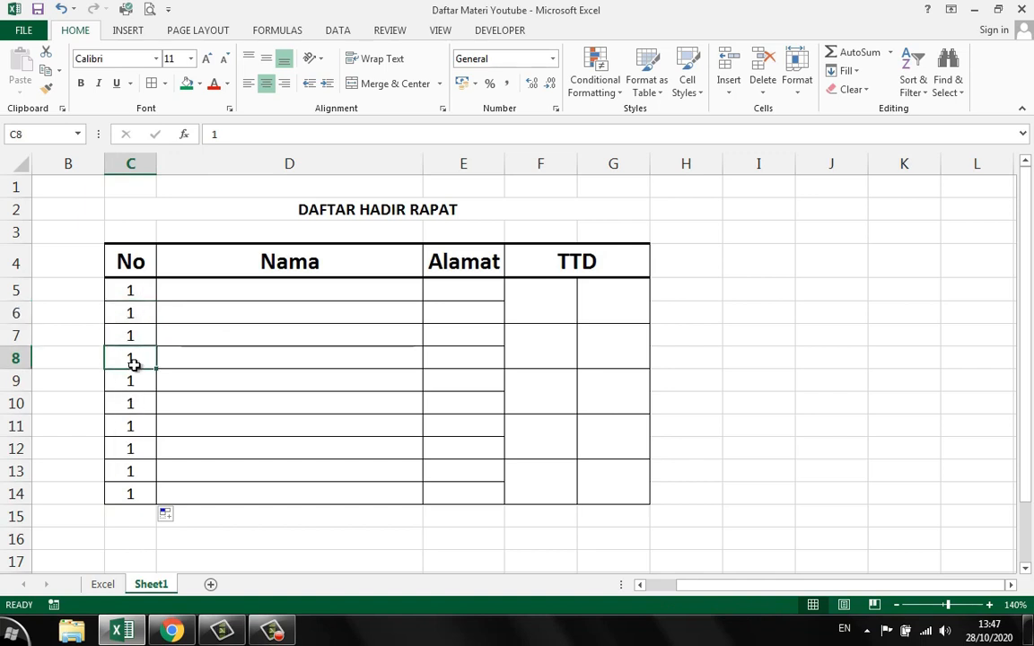
left_click(133, 297)
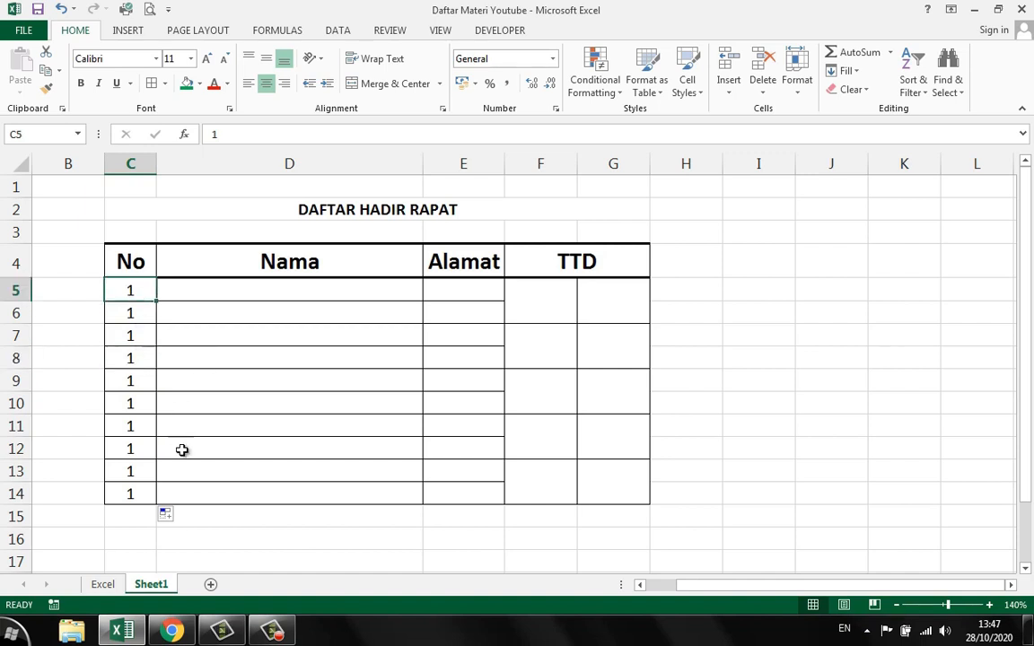
Change the fill of C5 to C14 to Fill Formatting Only and check the cells below C5.
left_click(172, 518)
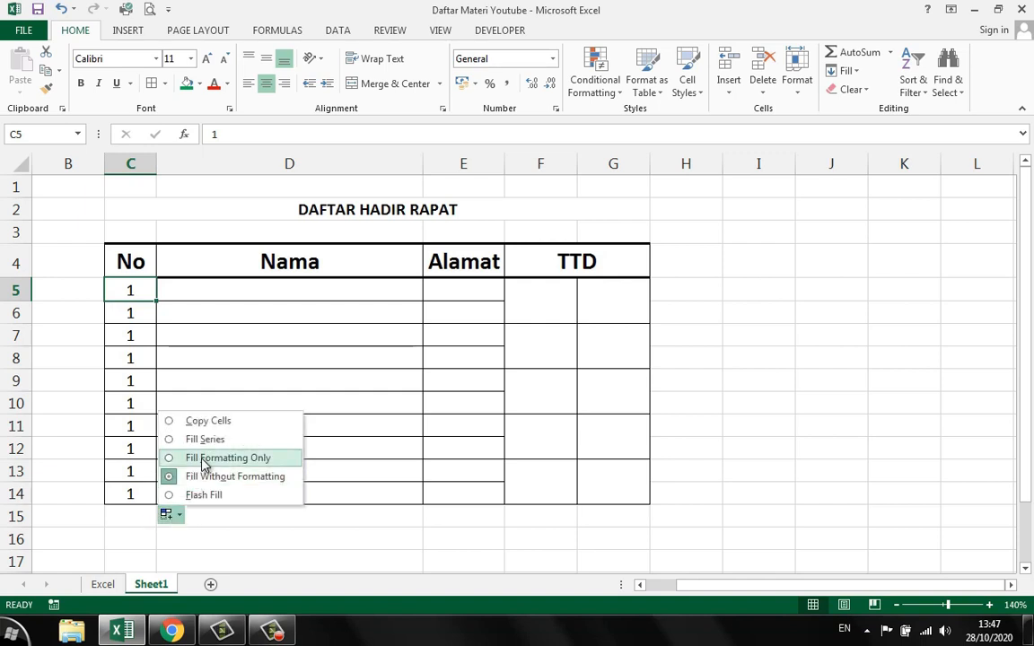
left_click(202, 462)
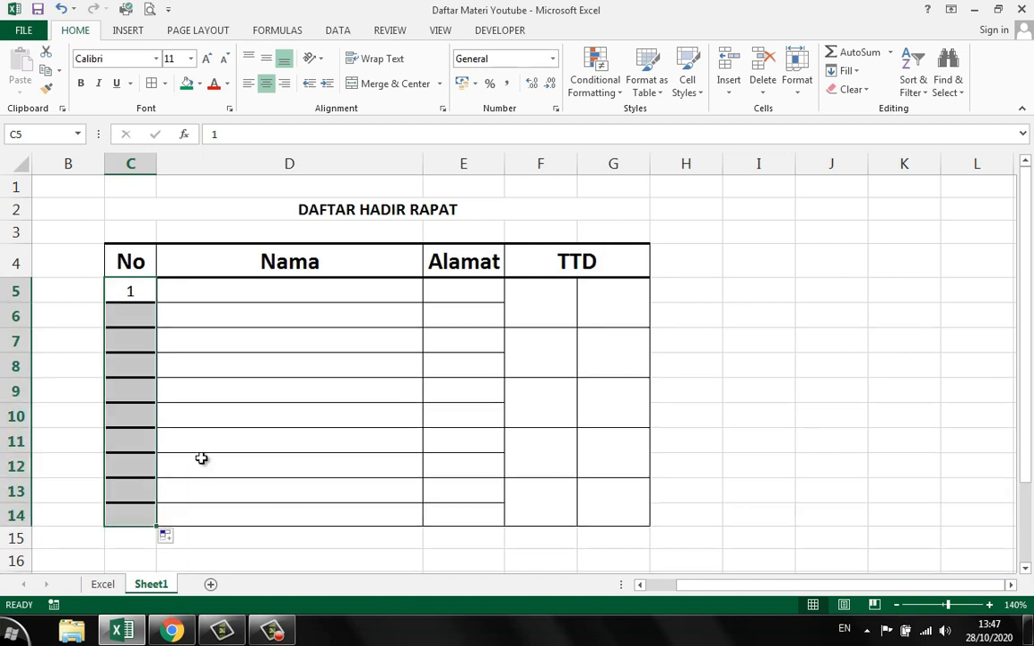
left_click(143, 410)
left_click(235, 384)
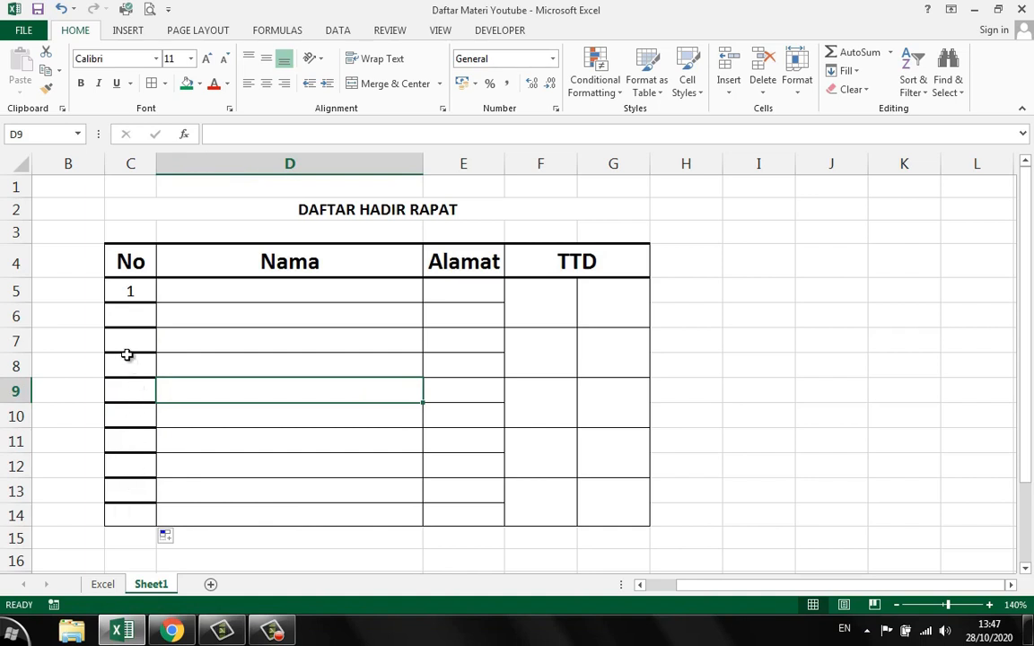
left_click(137, 288)
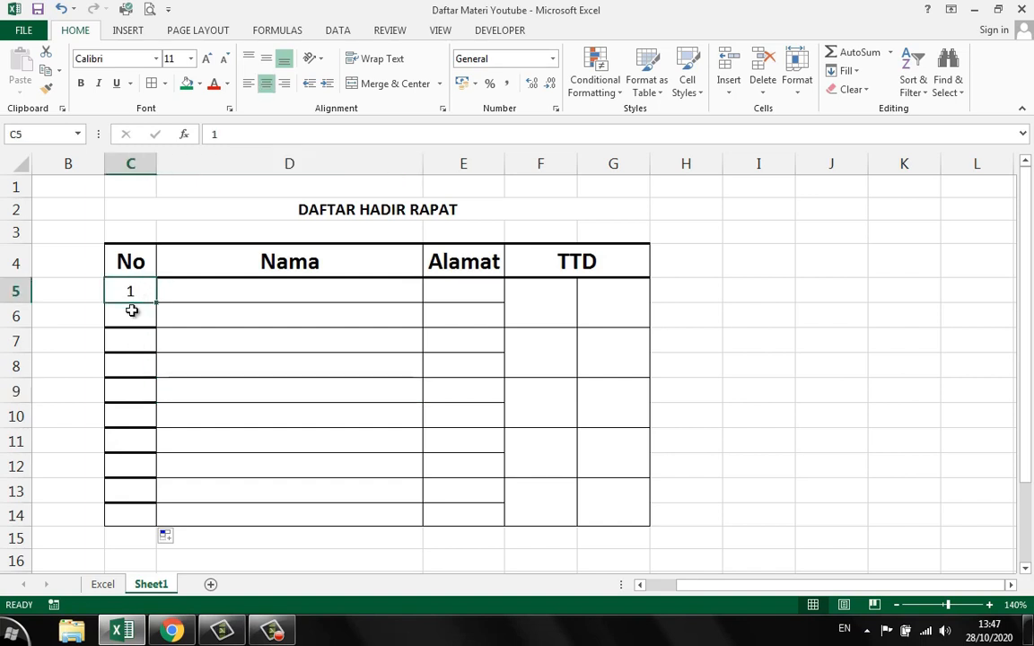
left_click(140, 371)
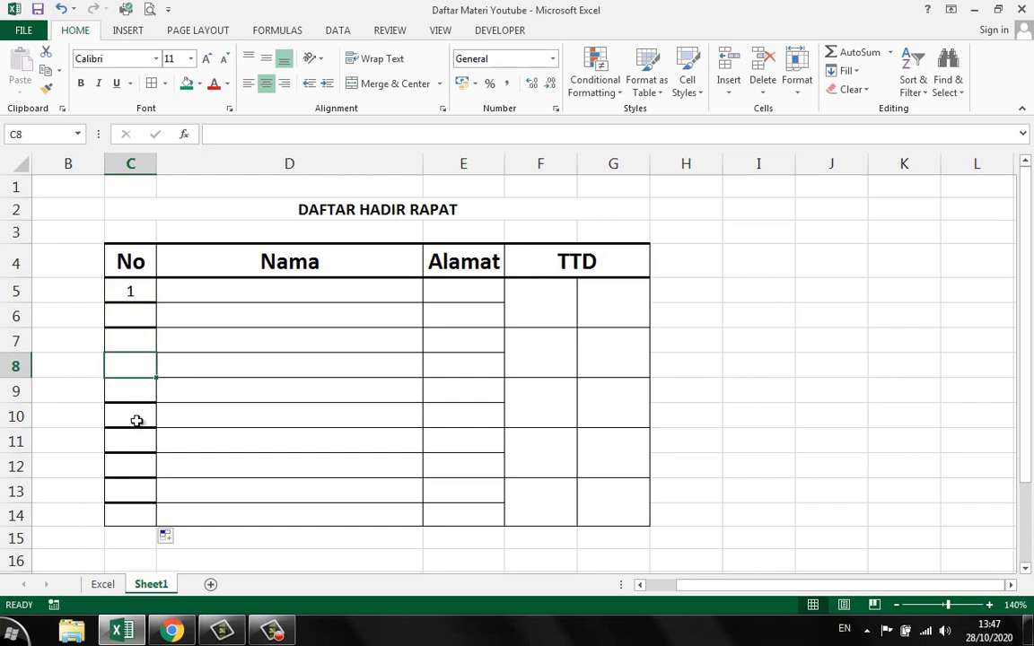
left_click(115, 293)
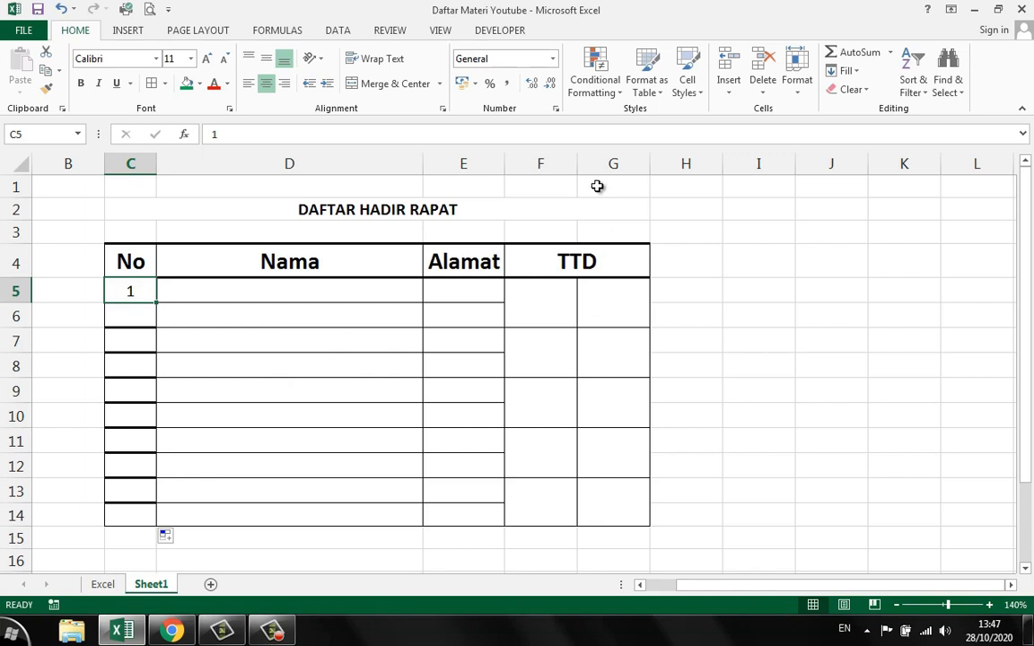
Enter the text CELL VALUE in cell D1 above the title.
left_click(197, 180)
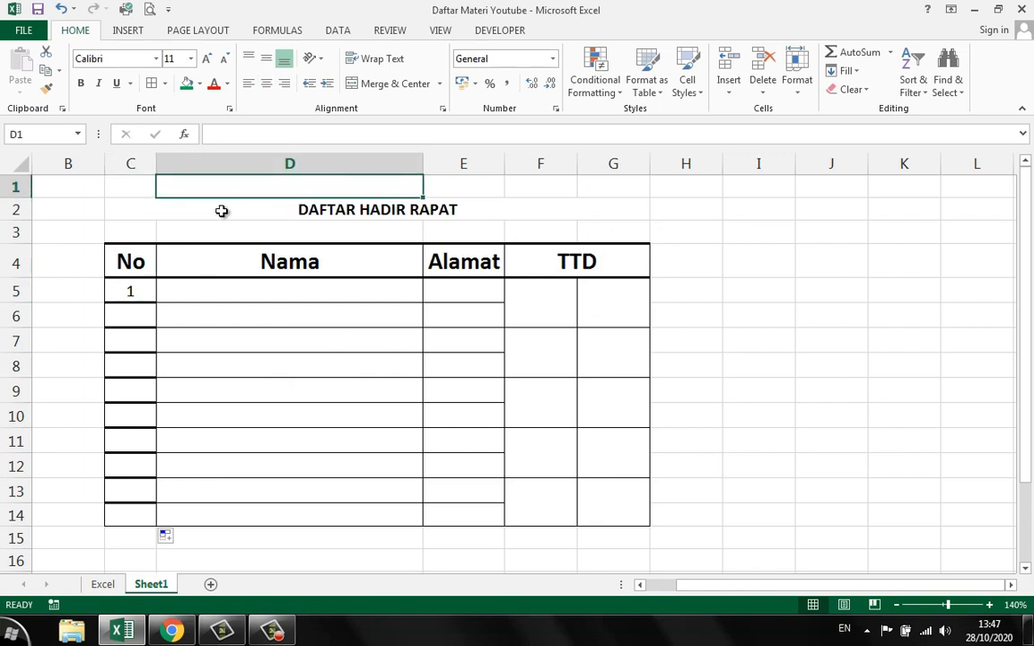
type("CELL ")
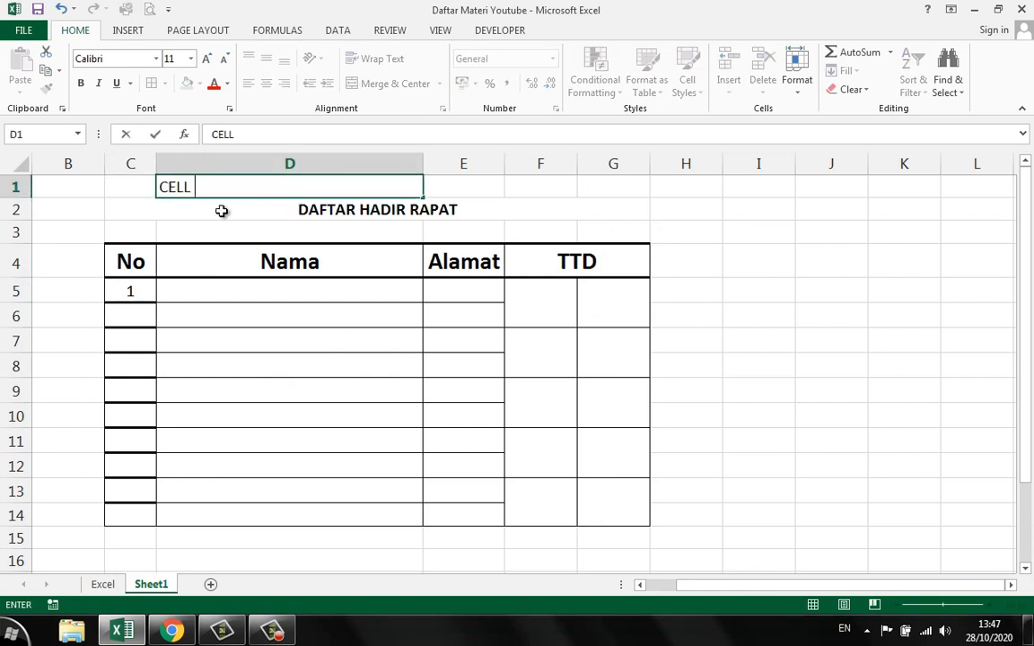
type("VALUE")
left_click(221, 211)
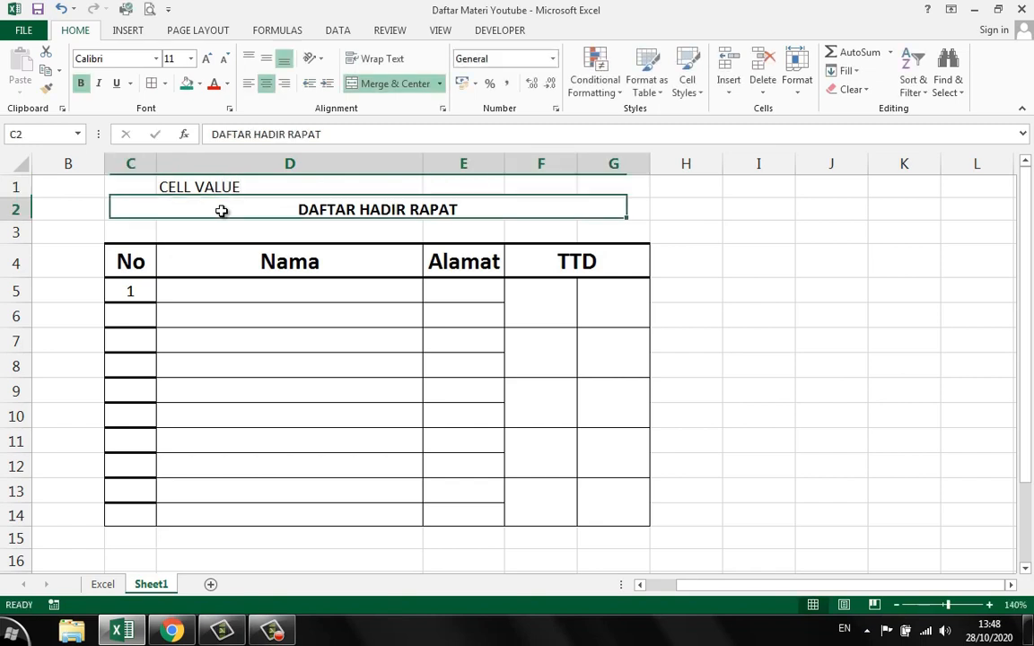
left_click(162, 187)
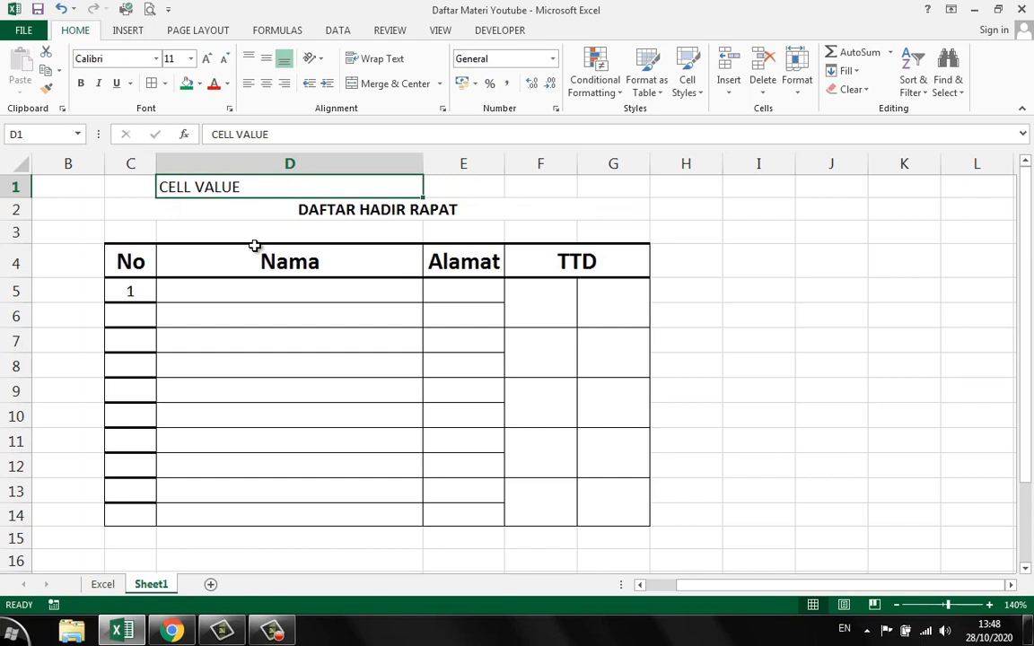
Clear the text CELL VALUE from cell D1 above the title.
key("Delete")
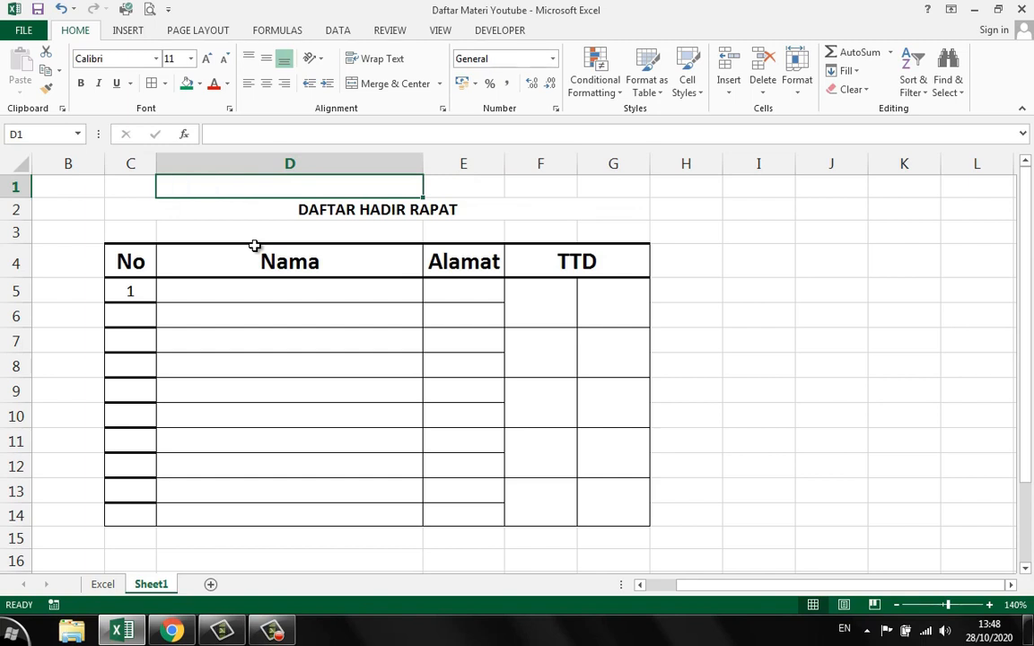
left_click(224, 307)
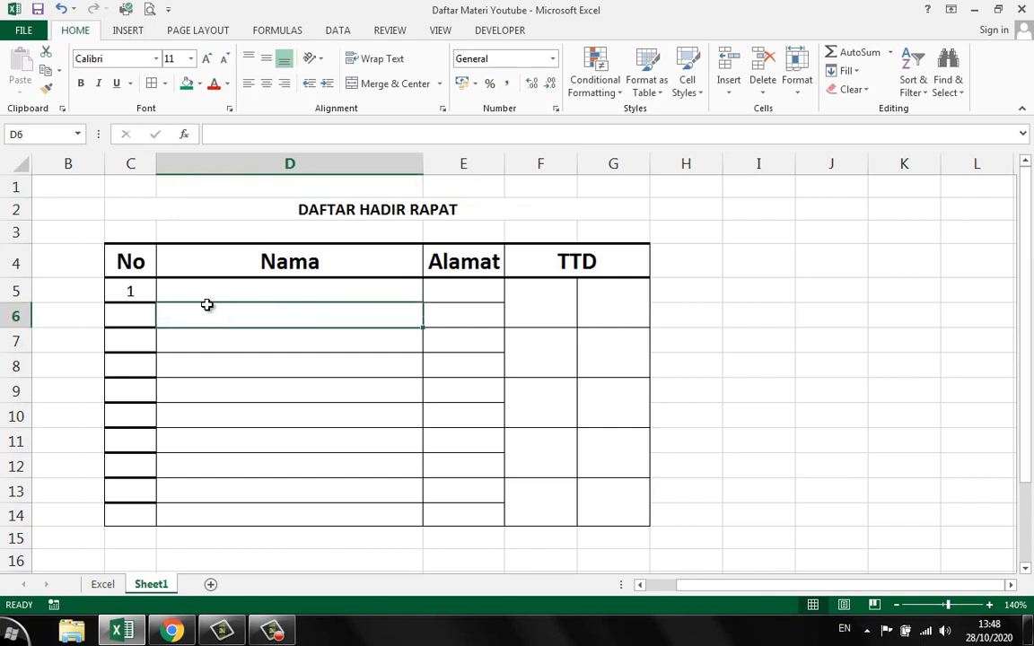
left_click(137, 387)
Enter 1 in C5, fill it down to C14 and change the fill to Fill Series.
left_click(129, 289)
type("1")
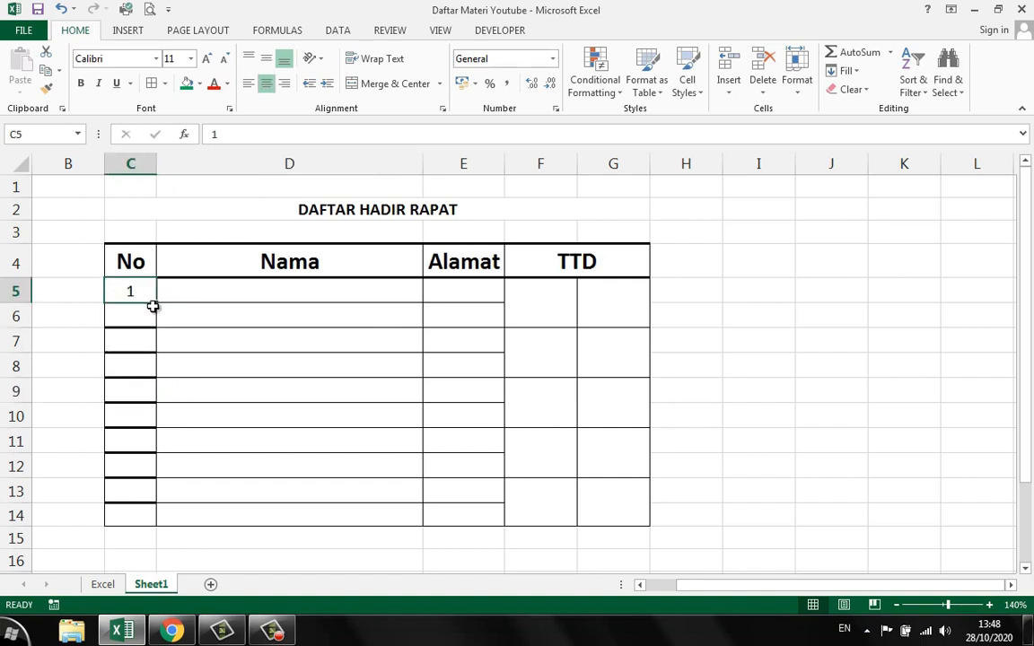
key("ctrl+Return")
left_click_drag(157, 301, 144, 518)
left_click(169, 537)
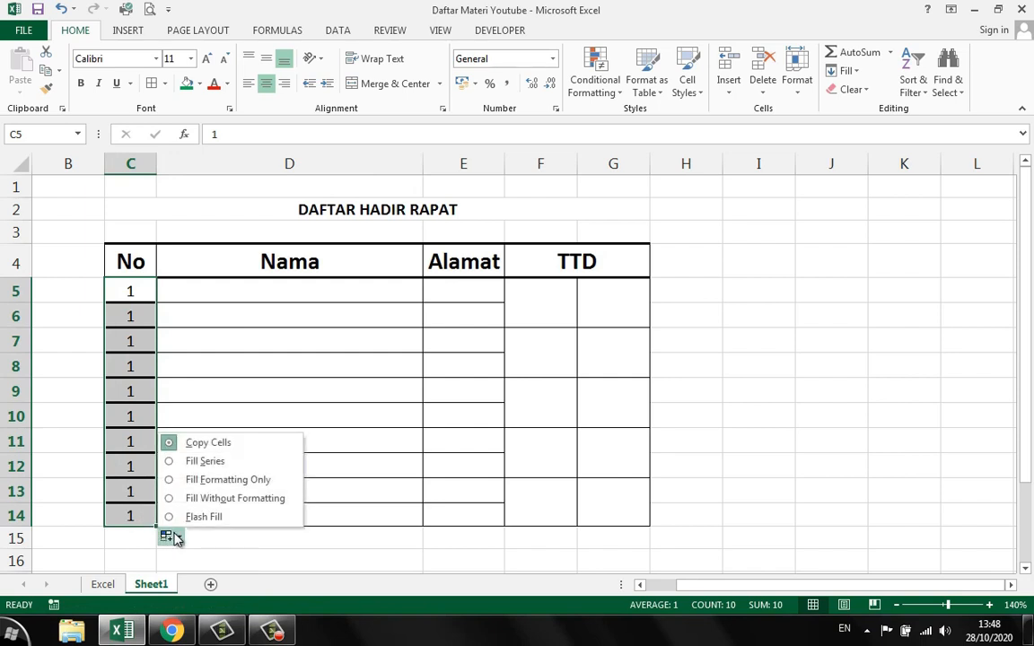
left_click(218, 459)
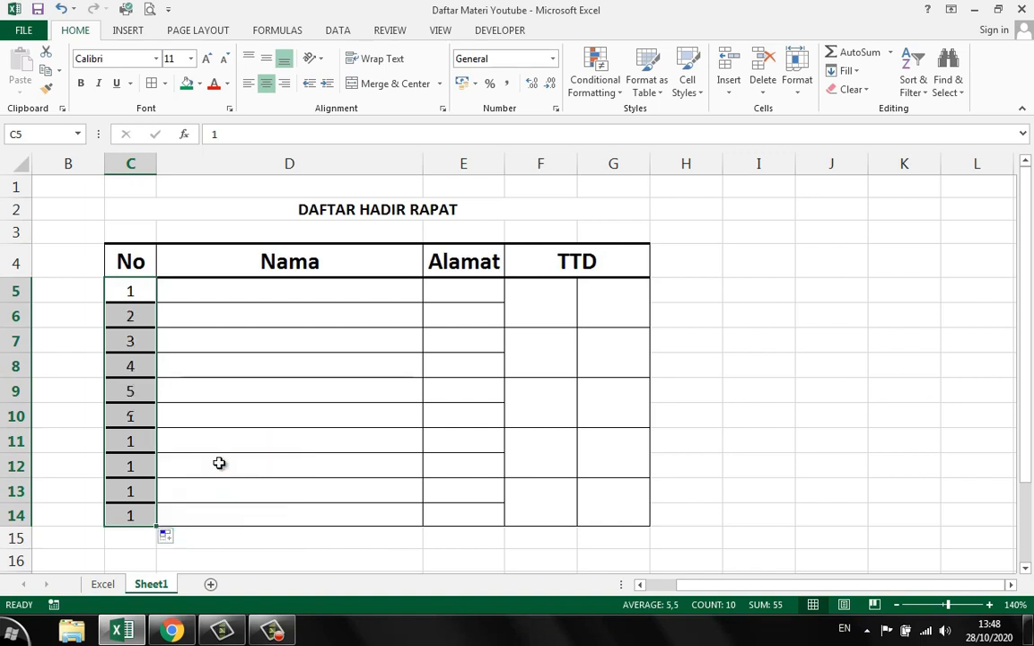
Switch the fill of C5 to C14 to Fill Formatting Only, followed by Fill Without Formatting.
left_click(171, 537)
left_click(217, 486)
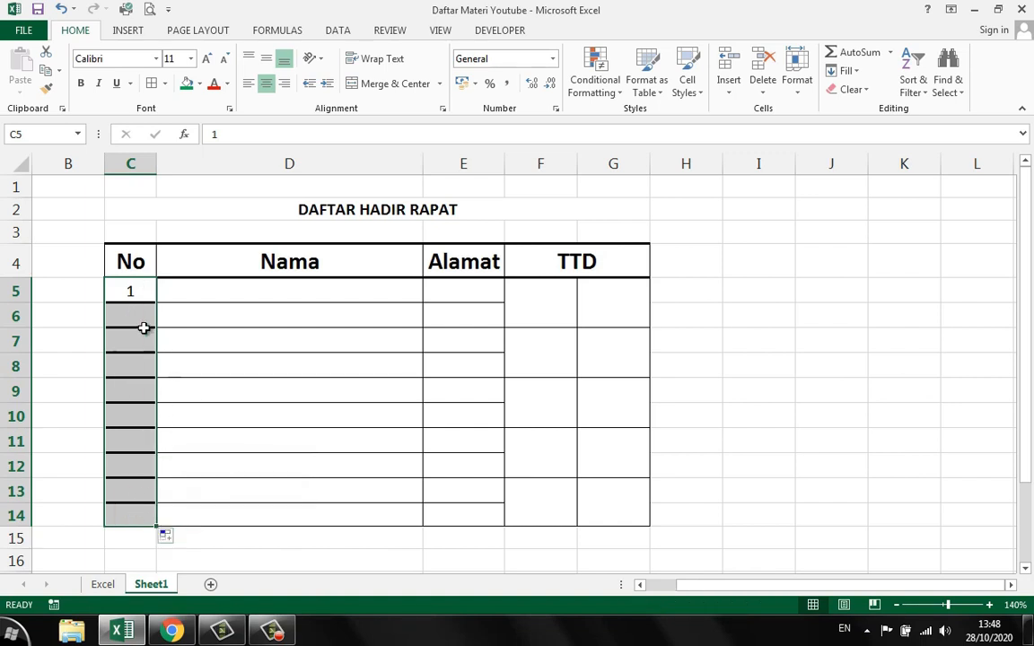
left_click(169, 538)
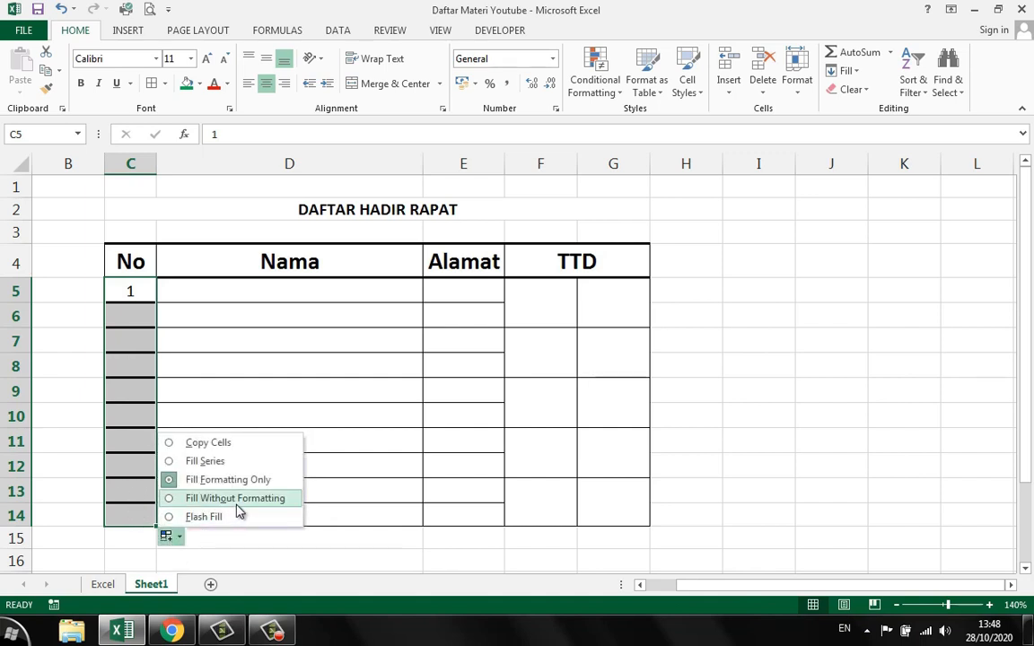
left_click(238, 505)
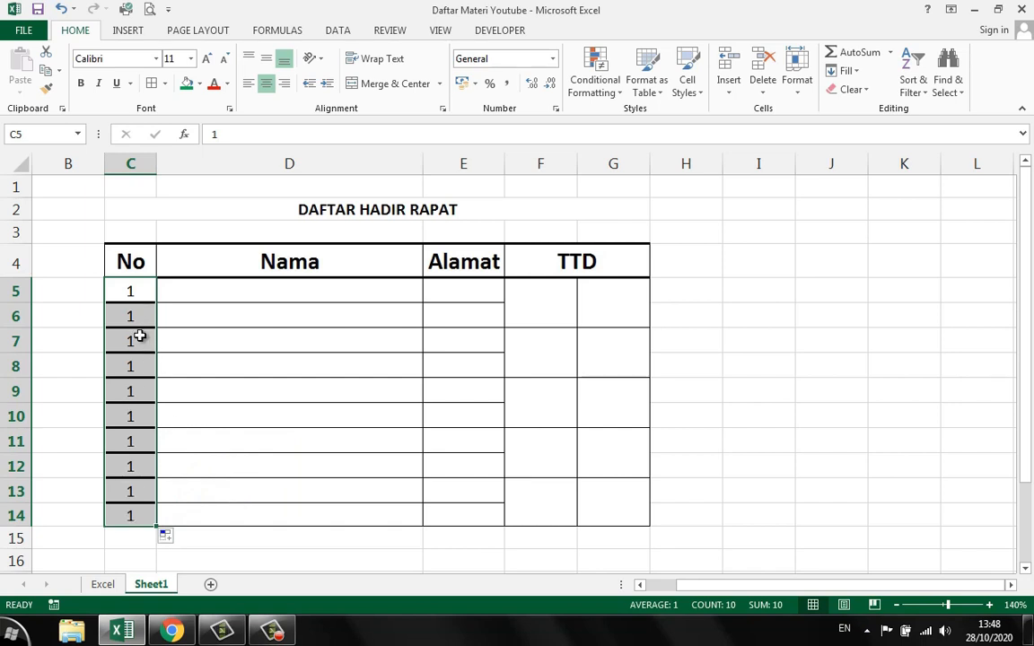
Examine the available Auto Fill options and compare them with the filled cells C5 to C14 and the empty Nama column.
left_click(169, 537)
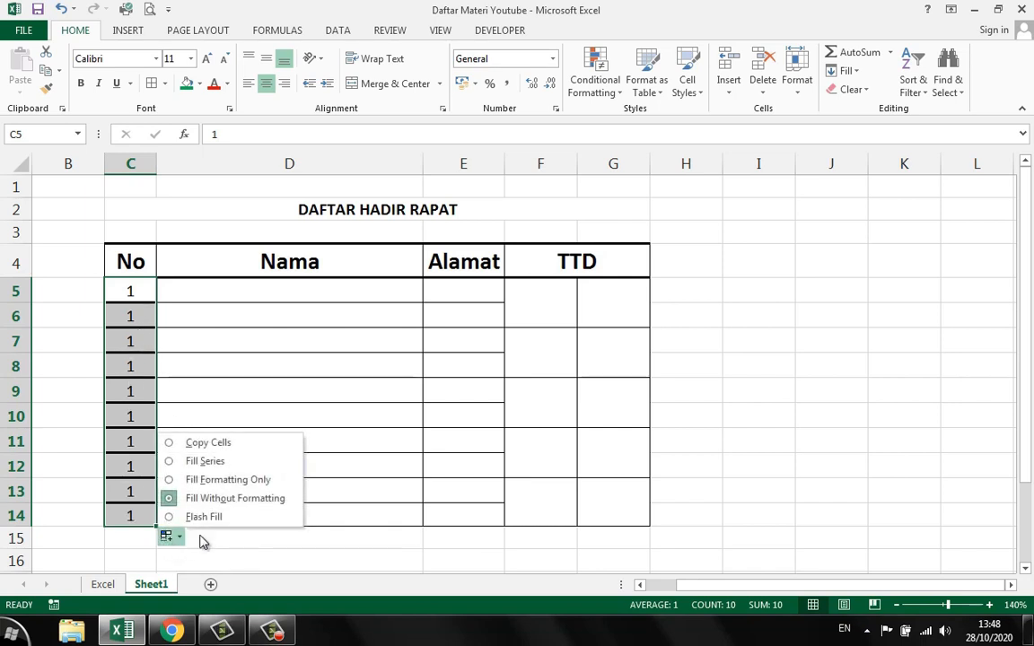
left_click(126, 365)
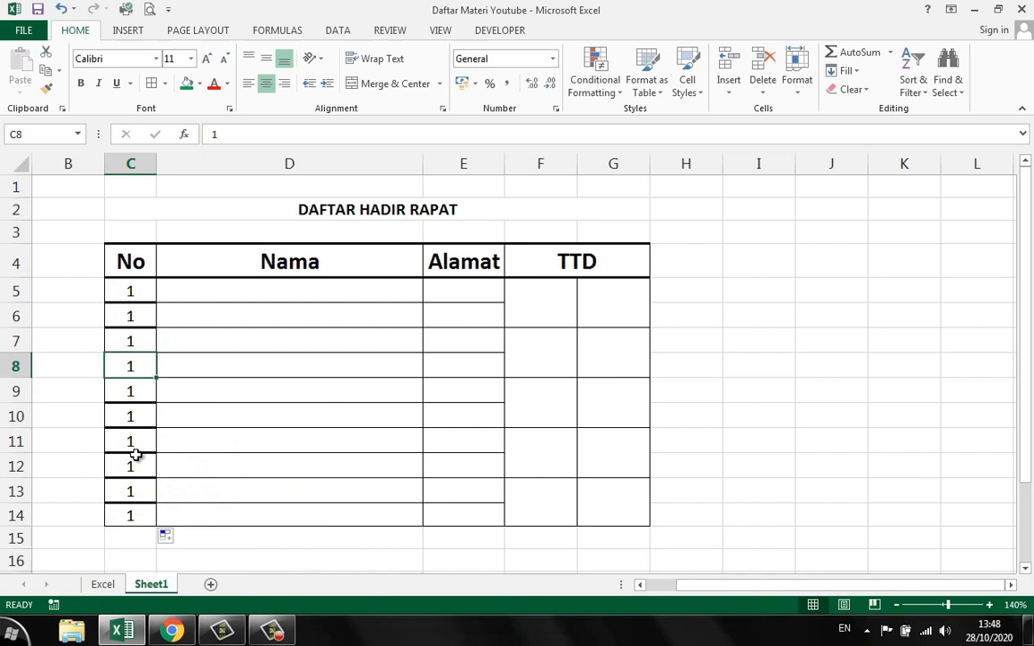
left_click(167, 537)
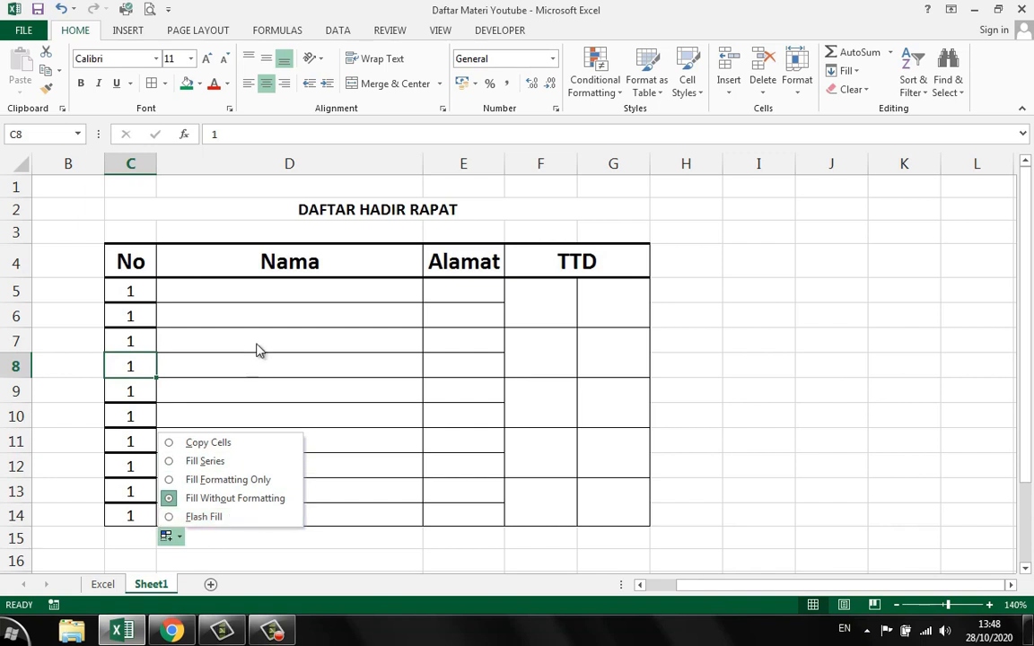
left_click(246, 157)
left_click_drag(261, 261, 272, 524)
left_click(270, 401)
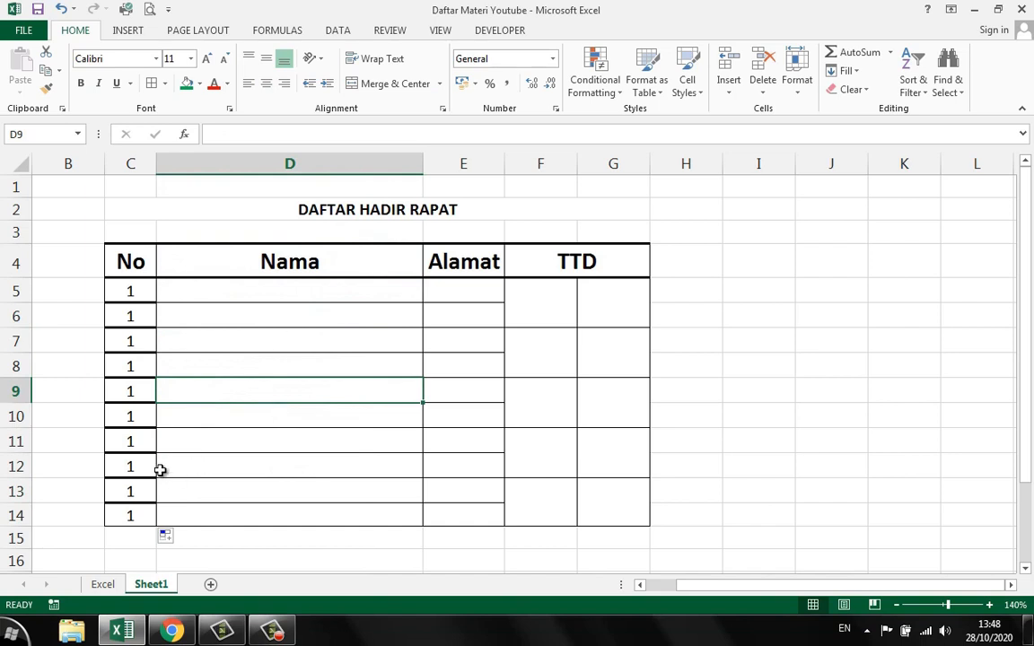
left_click(135, 292)
key("ctrl+Down")
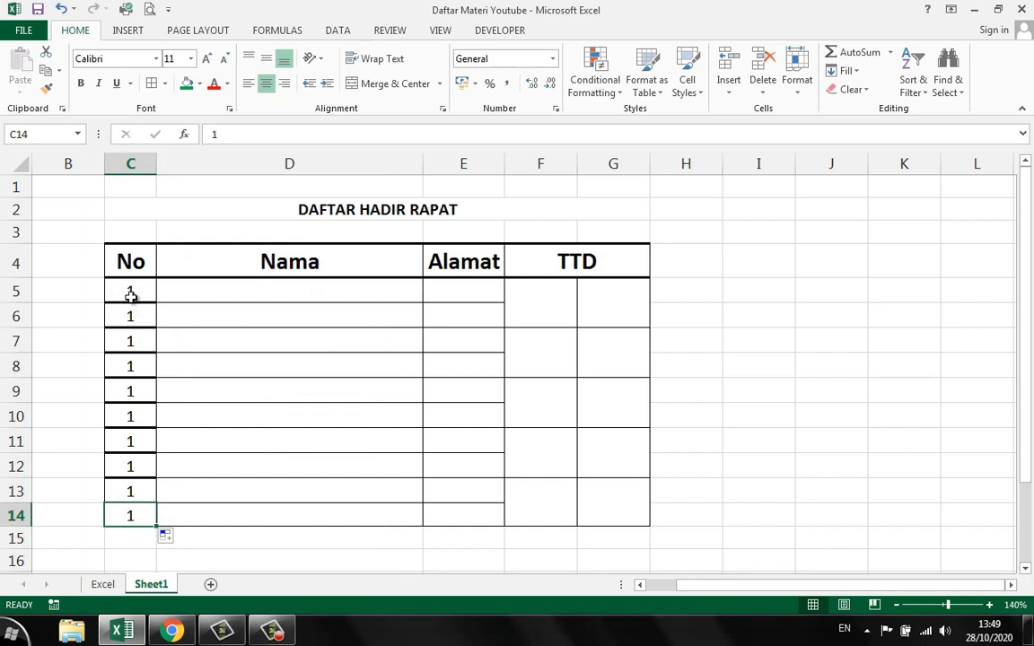
left_click_drag(131, 294, 131, 510)
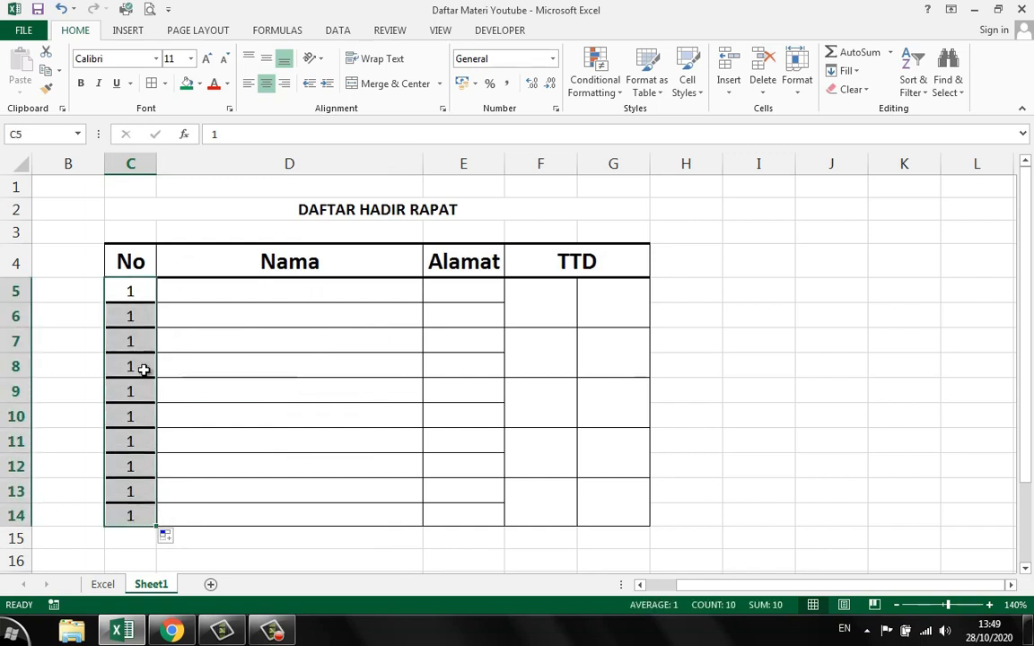
left_click(171, 539)
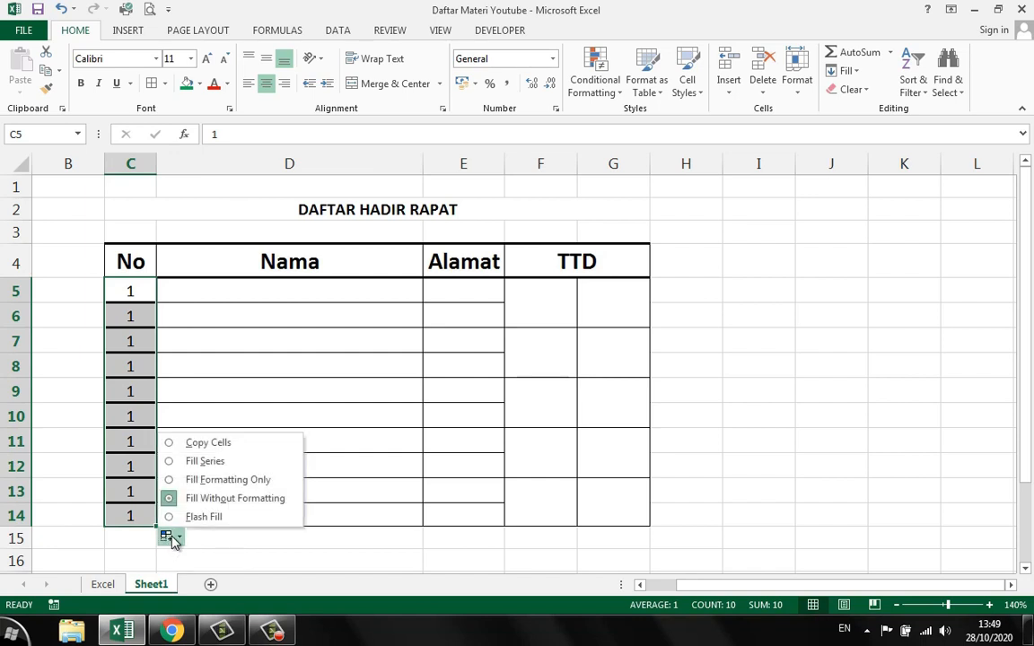
left_click(69, 186)
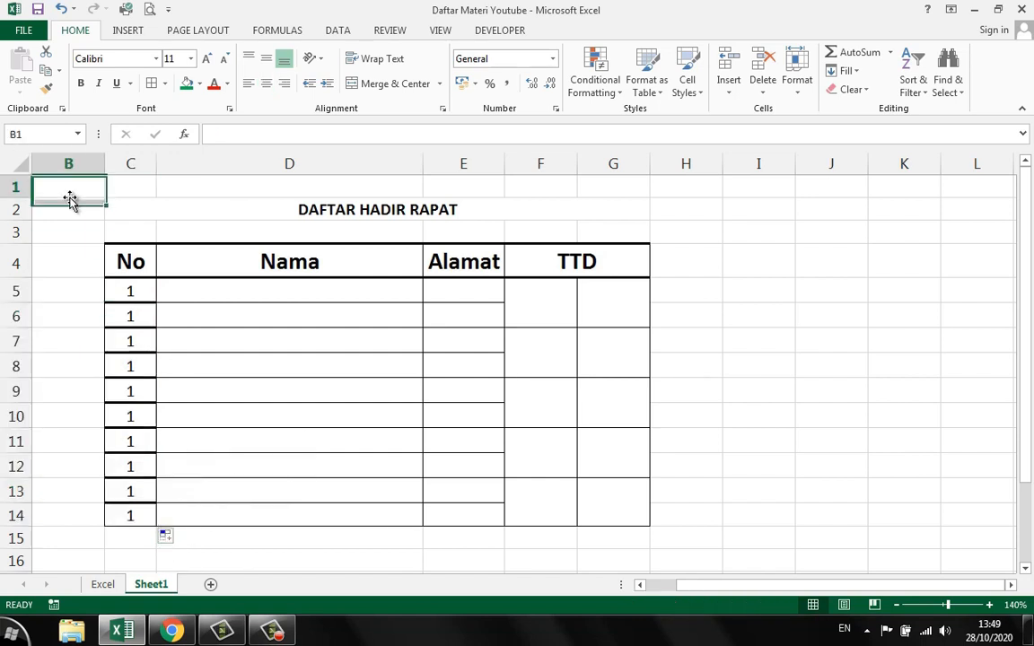
Undo the fills below C5 and the earlier thick-border formatting in the No column.
left_click(61, 10)
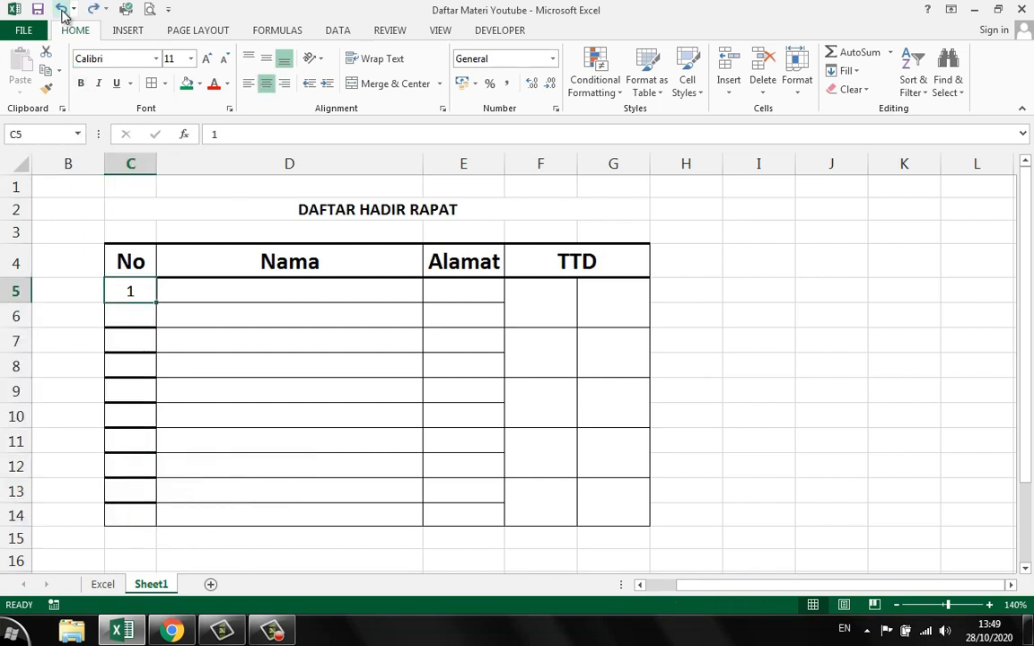
left_click(61, 11)
left_click(61, 10)
left_click(61, 11)
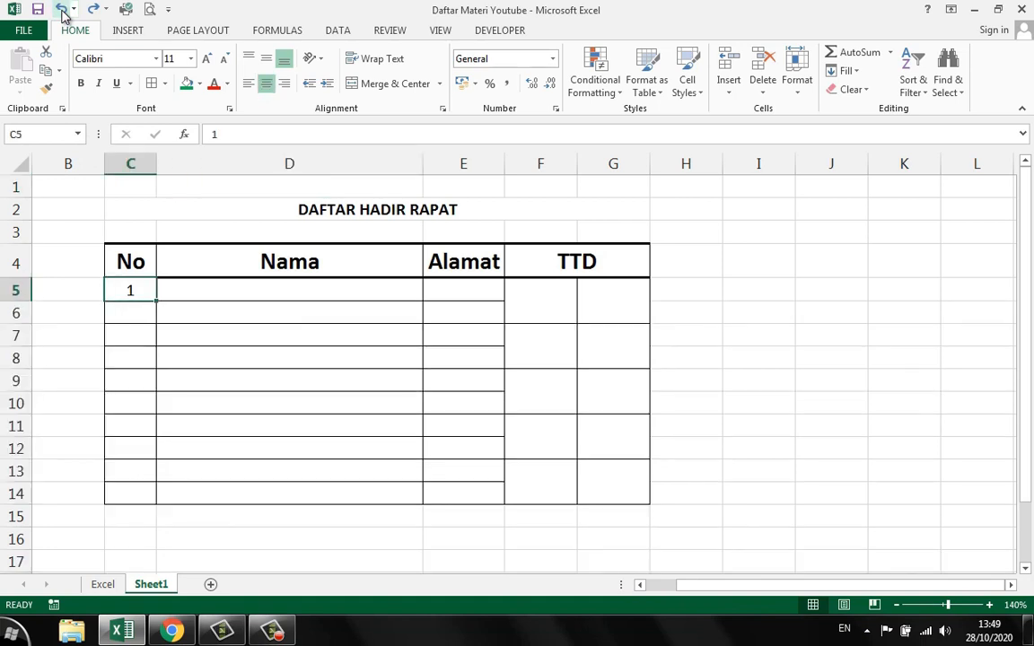
left_click(260, 358)
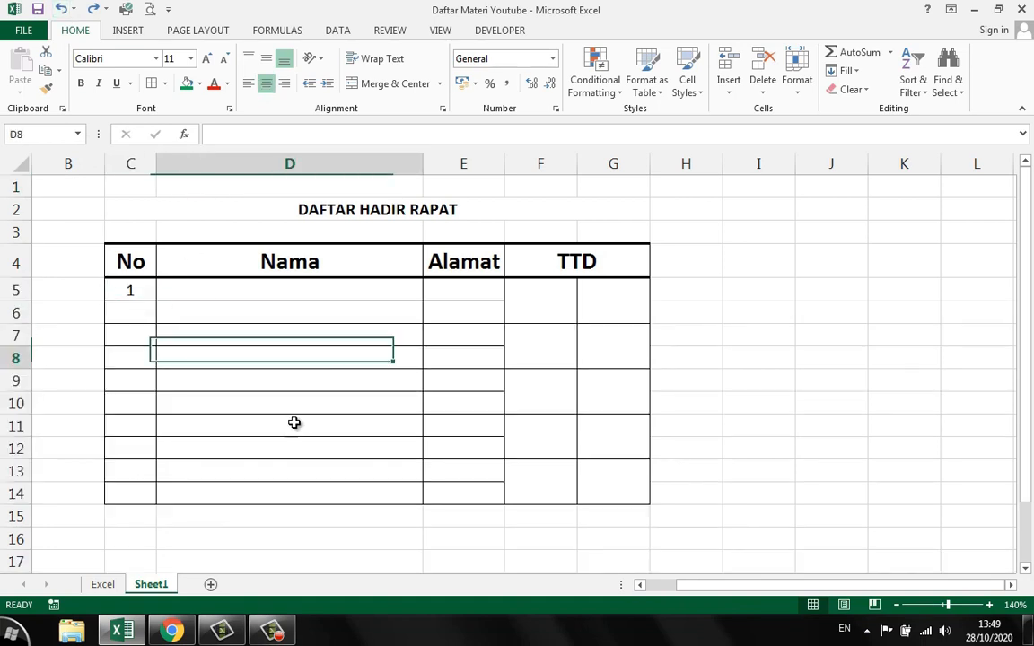
Clear C5, then enter 1 in C5 and 2 in C6 of the No column.
left_click(116, 289)
left_click(267, 363)
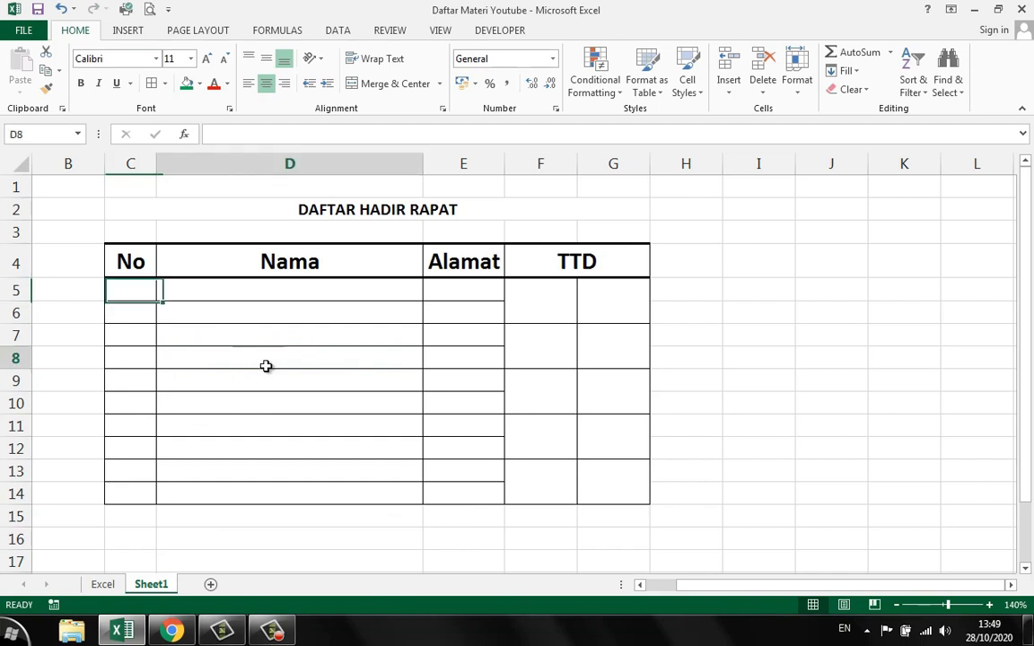
left_click(151, 292)
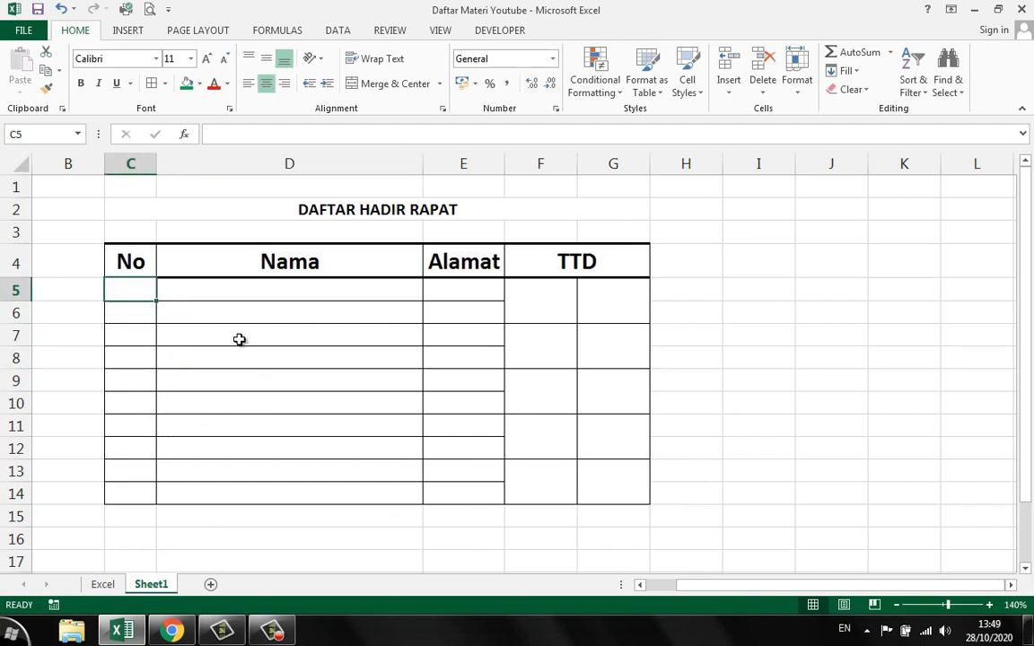
type("1")
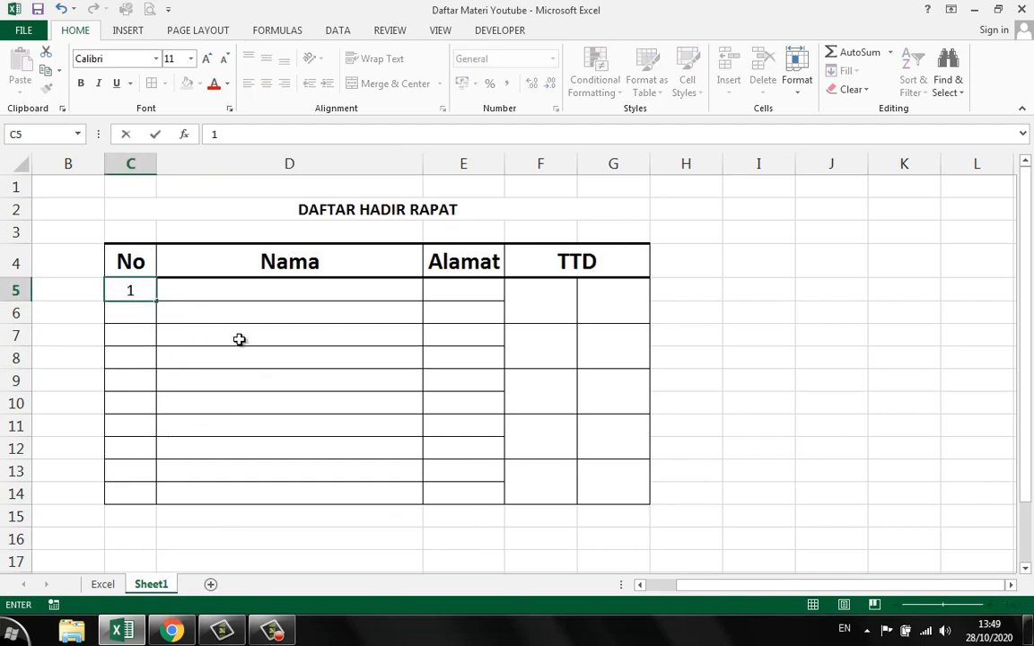
key("Return")
type("2")
key("Return")
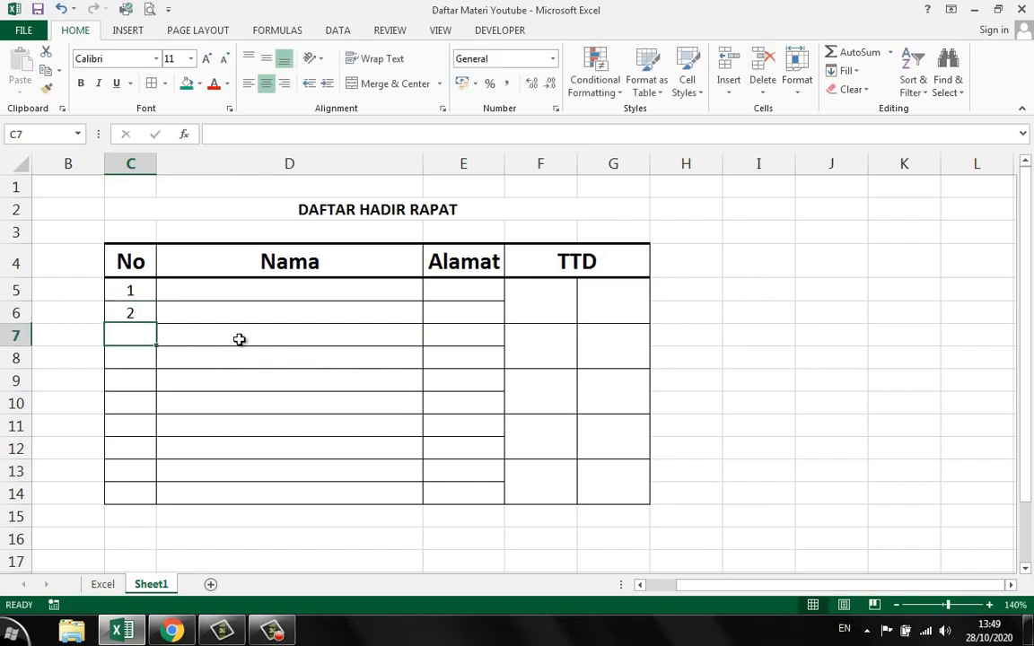
Fill the No column from C6 down to C14 and change the fill to Fill Series.
left_click(139, 288)
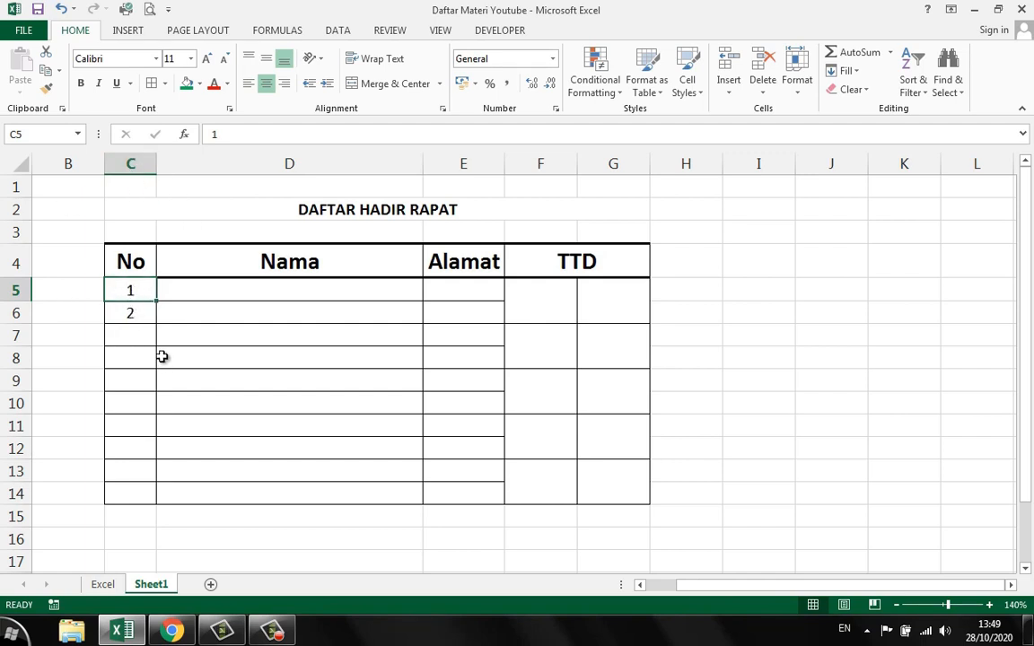
left_click(121, 315)
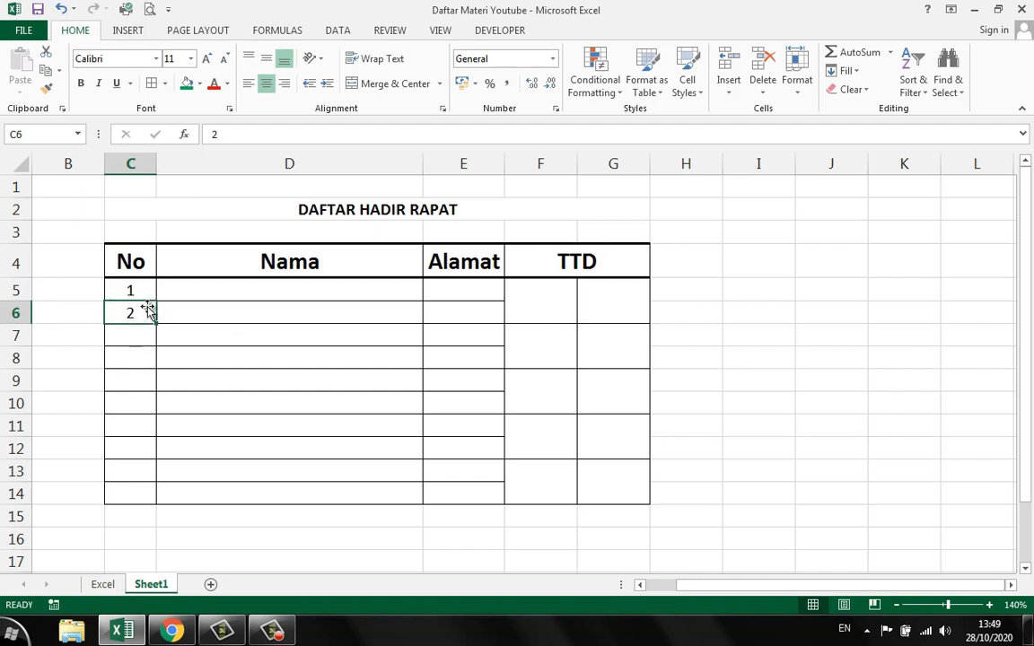
left_click(130, 273)
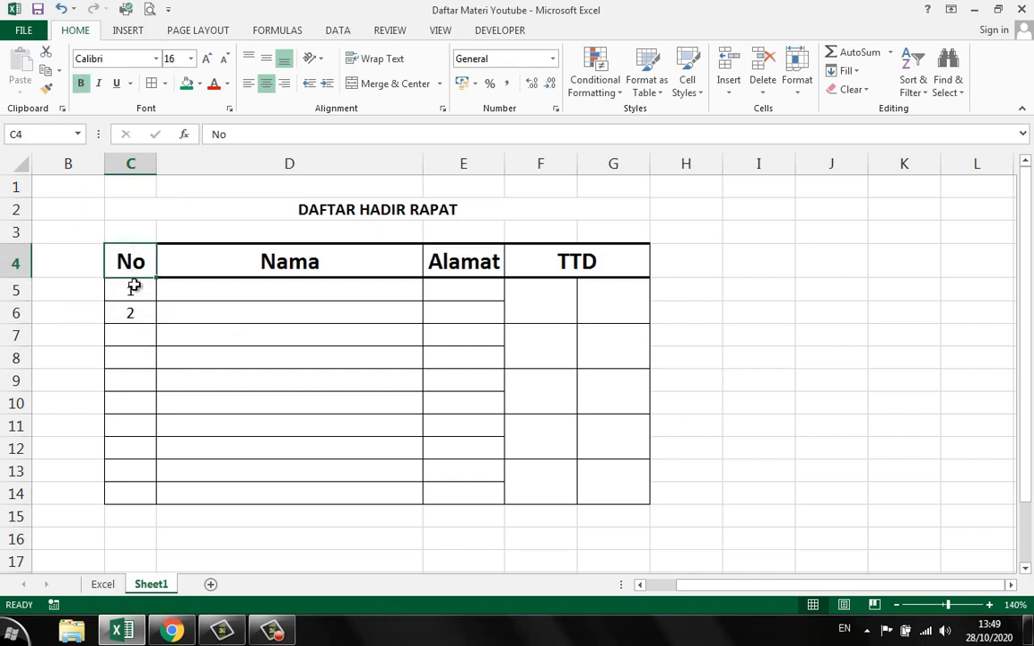
left_click(129, 313)
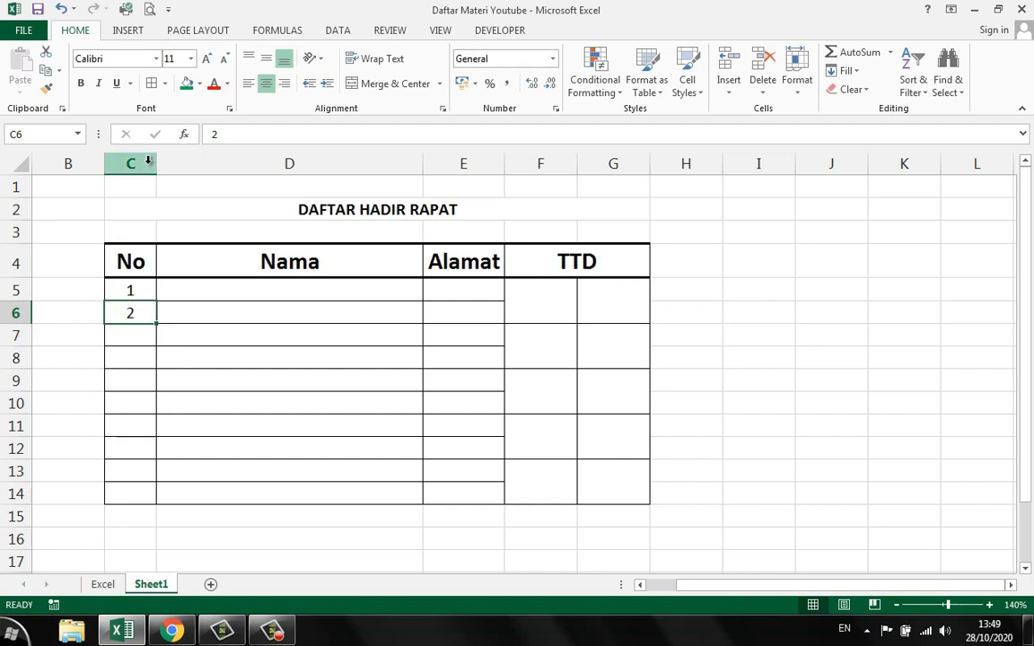
left_click(183, 373)
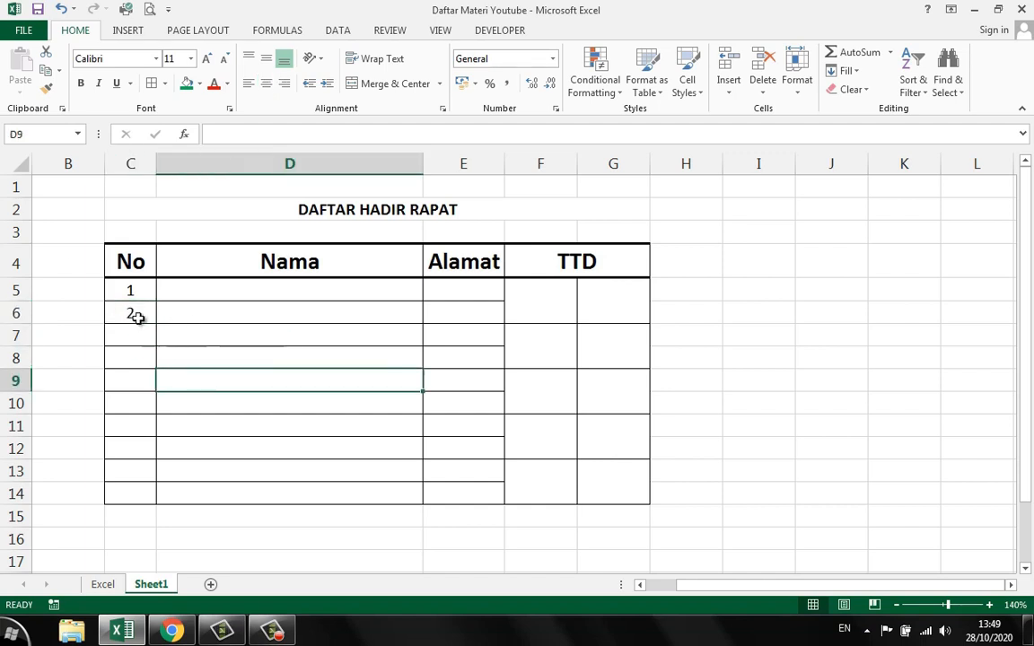
left_click(136, 317)
left_click_drag(156, 328, 148, 496)
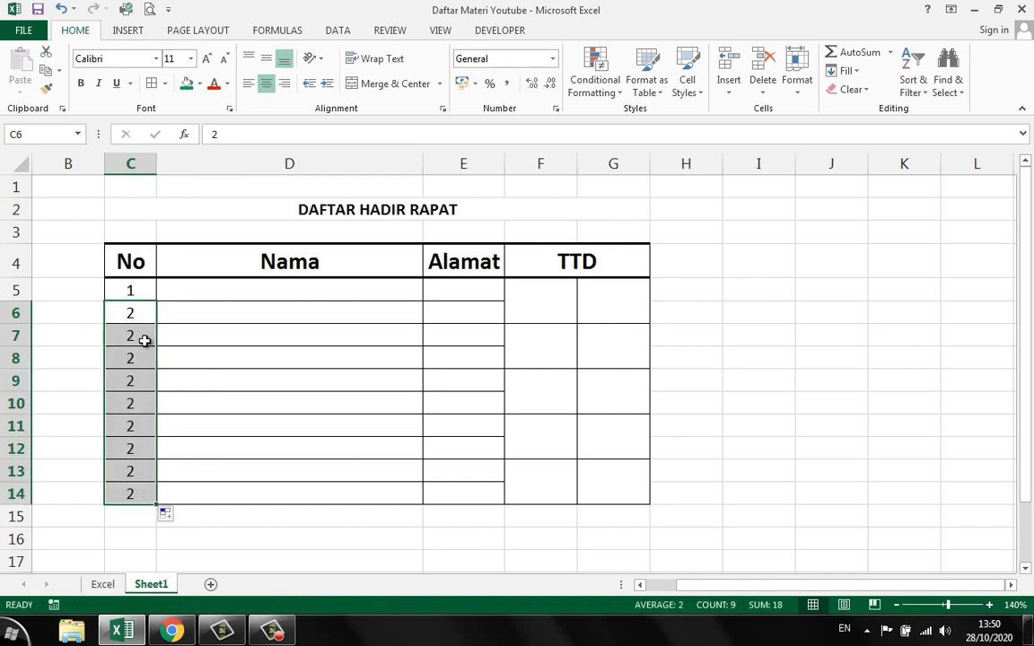
left_click(168, 515)
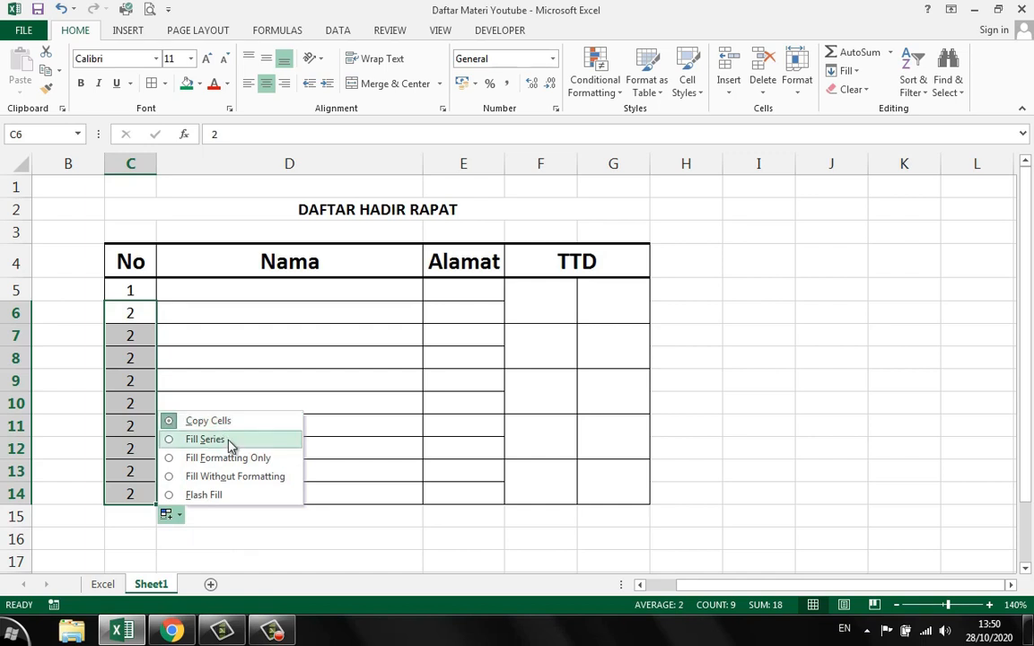
left_click(230, 442)
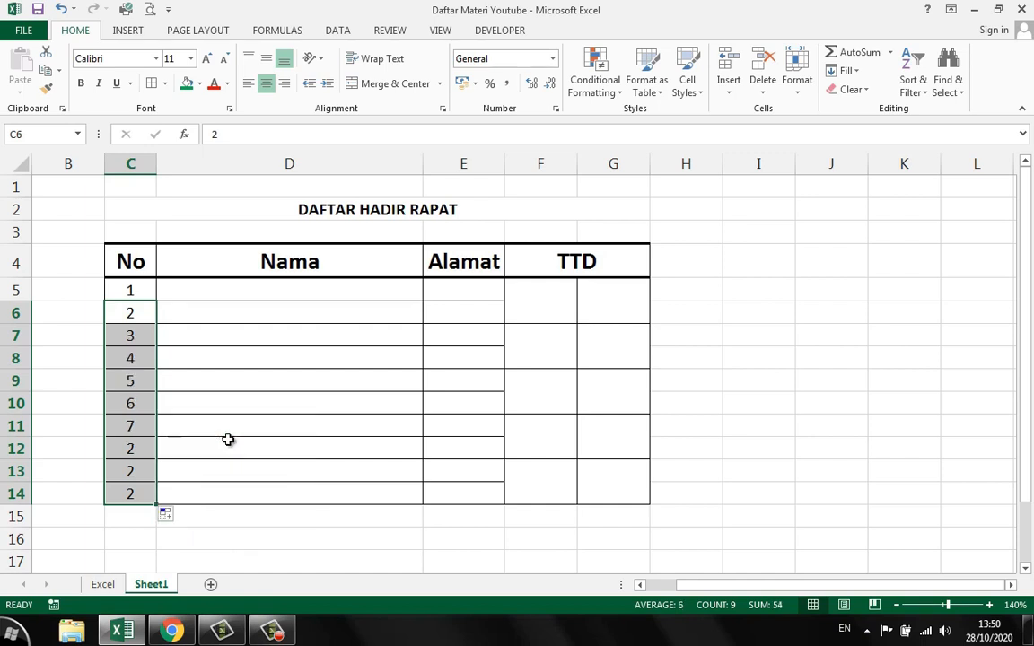
Check the numbering from C5 to C14 and look over the Auto Fill options, including Flash Fill.
left_click(219, 341)
left_click(120, 298)
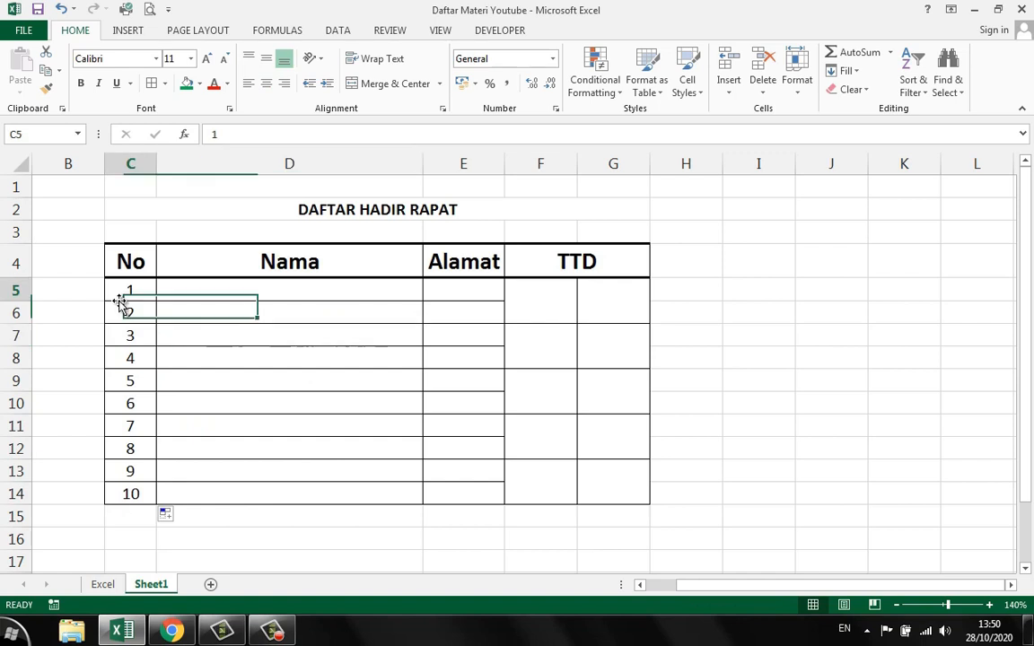
left_click(132, 490)
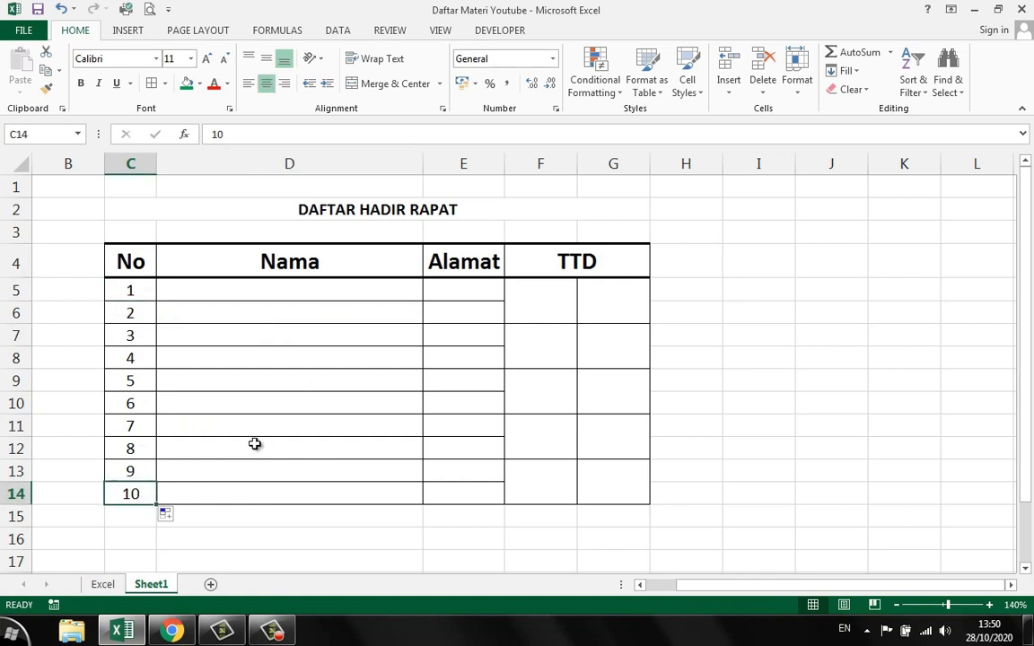
left_click(222, 295)
left_click(166, 514)
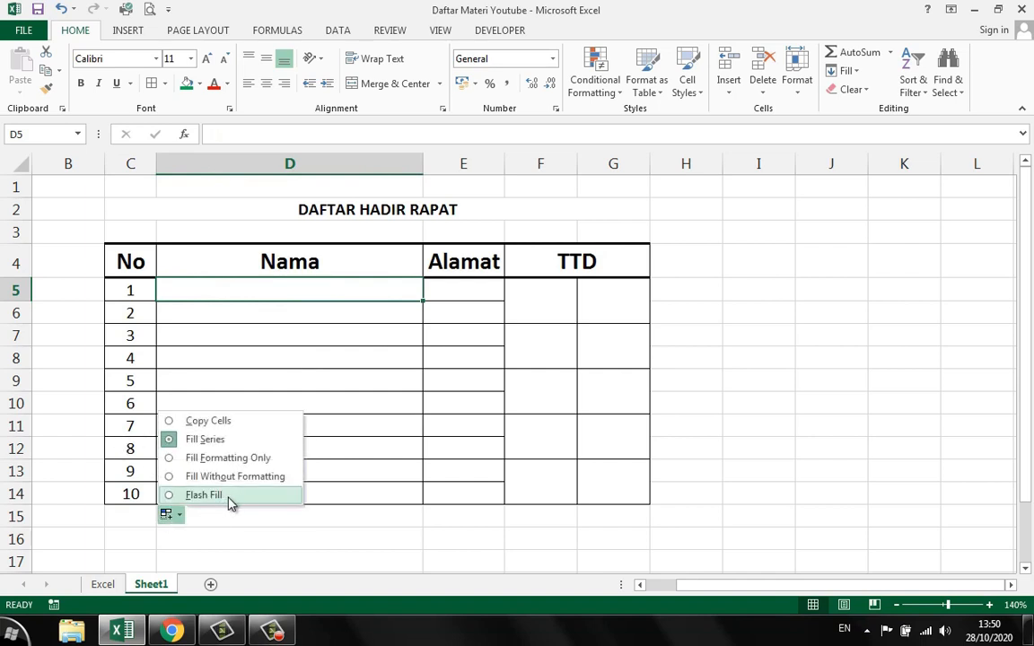
left_click(377, 407)
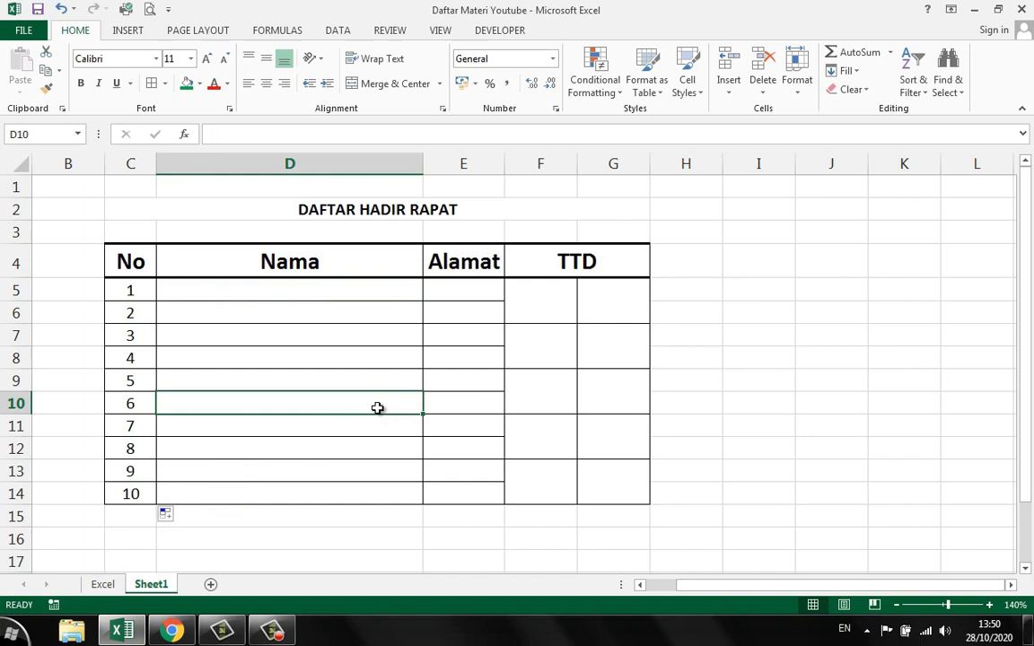
Enter Nomor Satu in D5 and Nomor Dua in D6 of the Nama column.
left_click(219, 295)
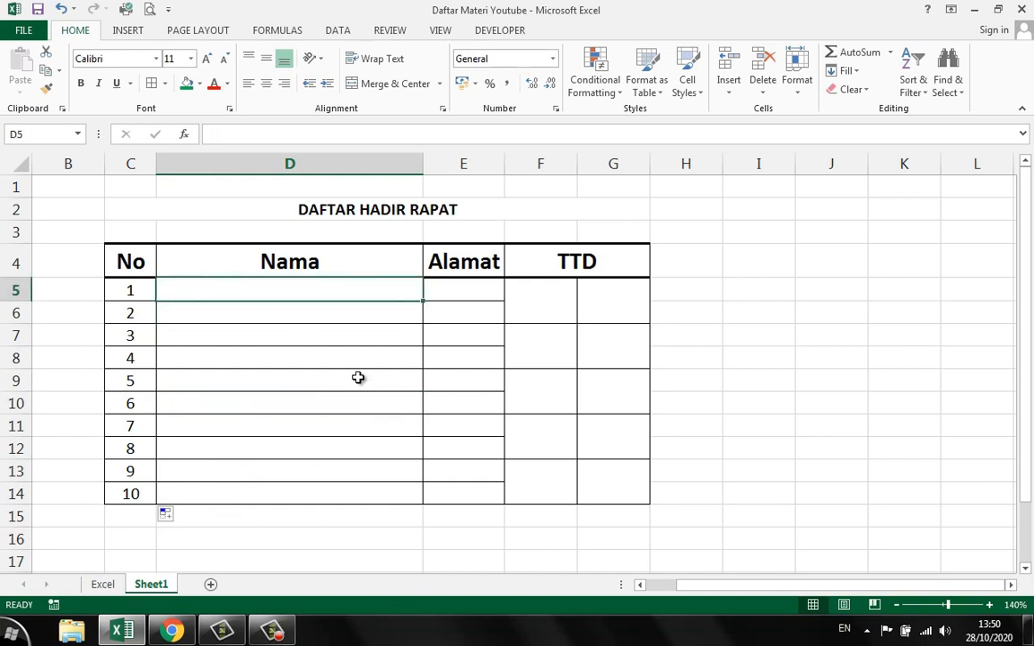
type("Nomor Satu")
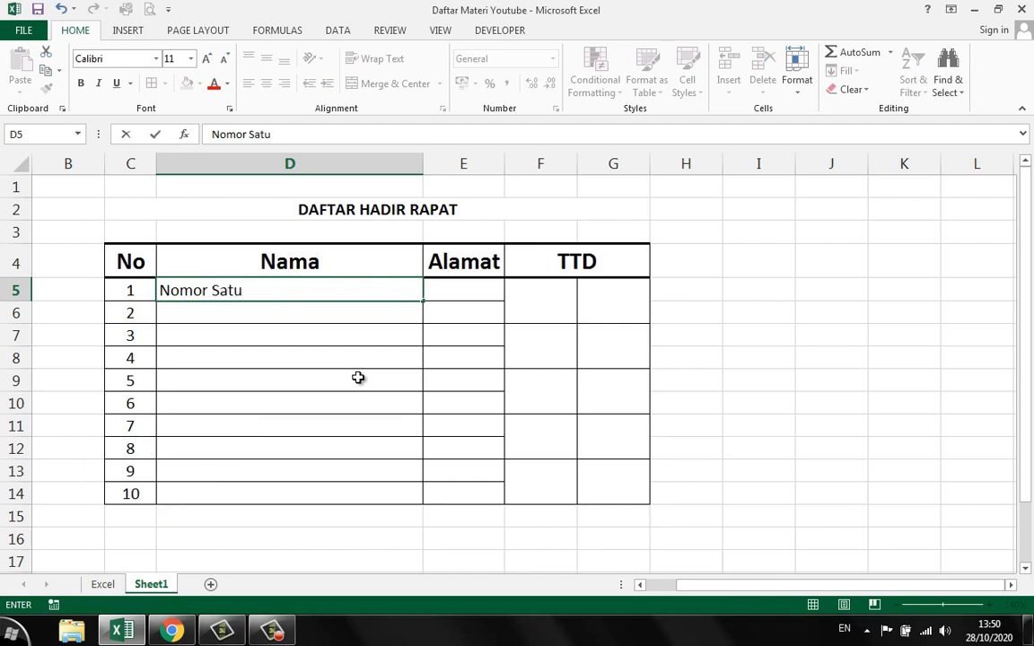
key("Return")
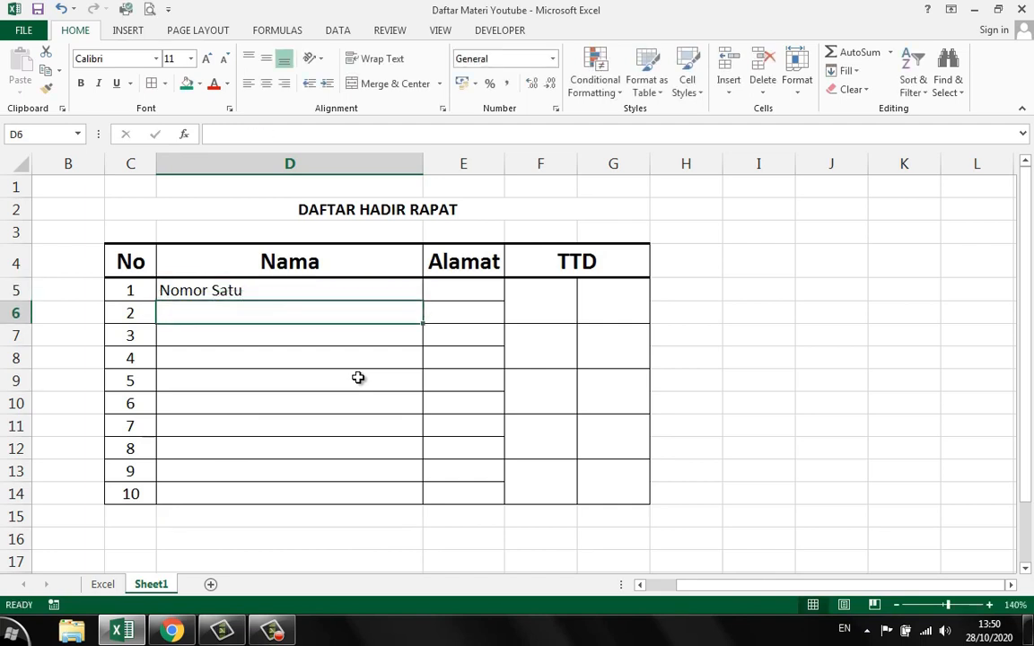
type("Nomor ")
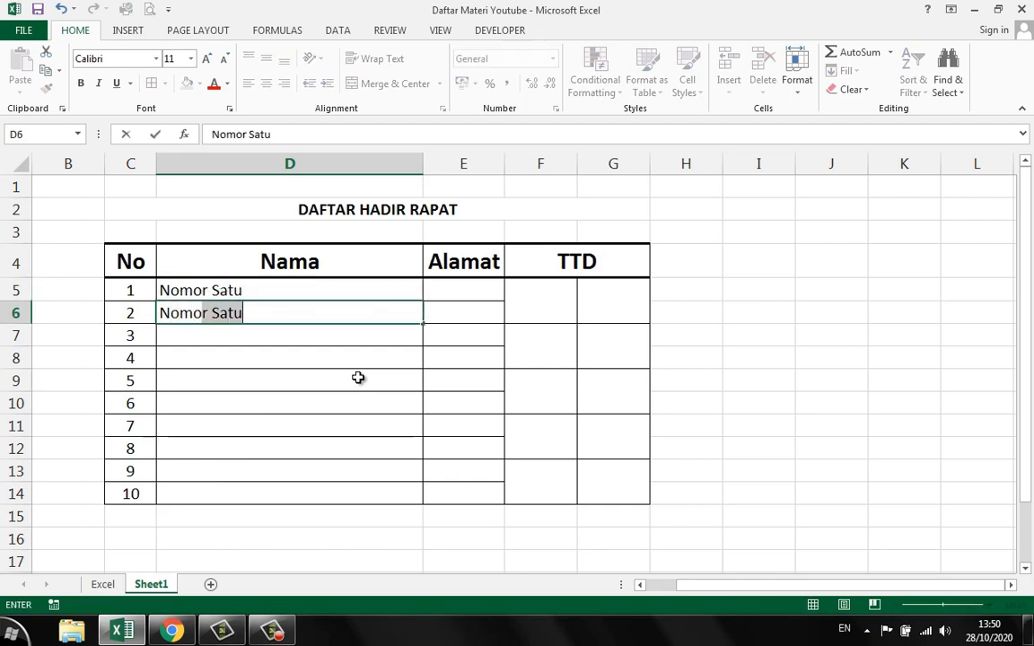
type("D")
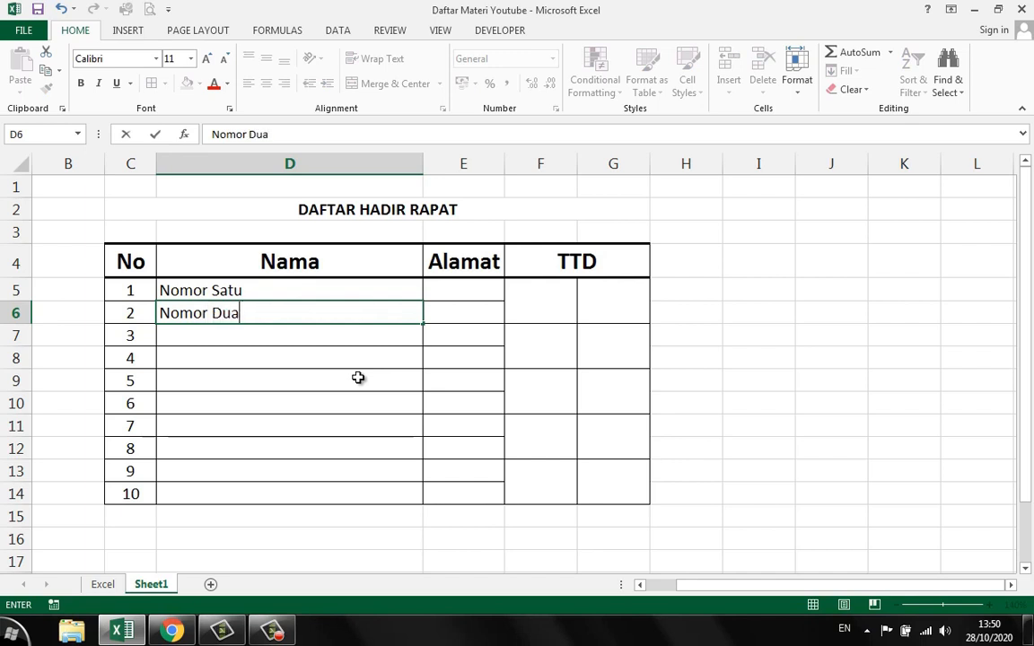
type("ua")
key("Return")
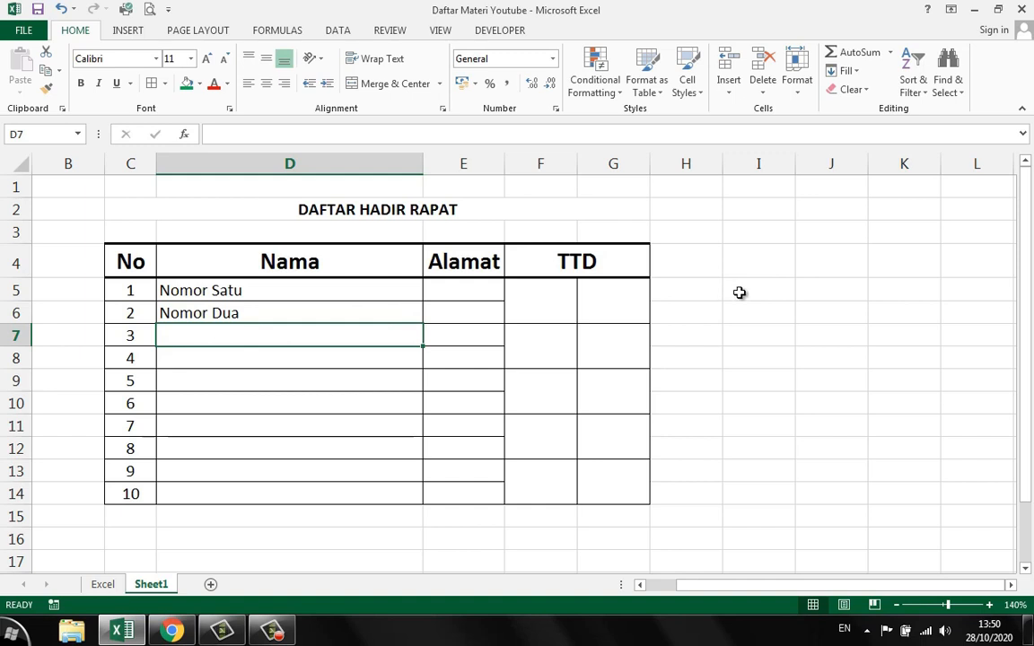
Enter the formula ="Nomor "&Terbilang(C5) in helper cell I5, with a space after Nomor.
left_click(740, 293)
type("=")
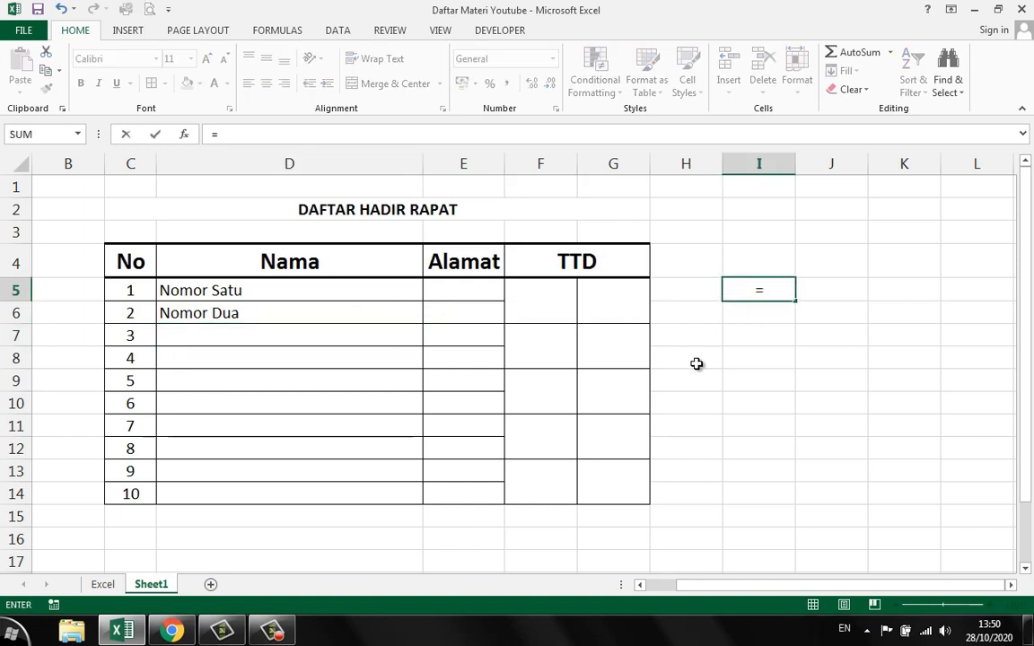
type("\"nomo")
key("BackSpace")
key("BackSpace")
key("BackSpace")
key("BackSpace")
type("No")
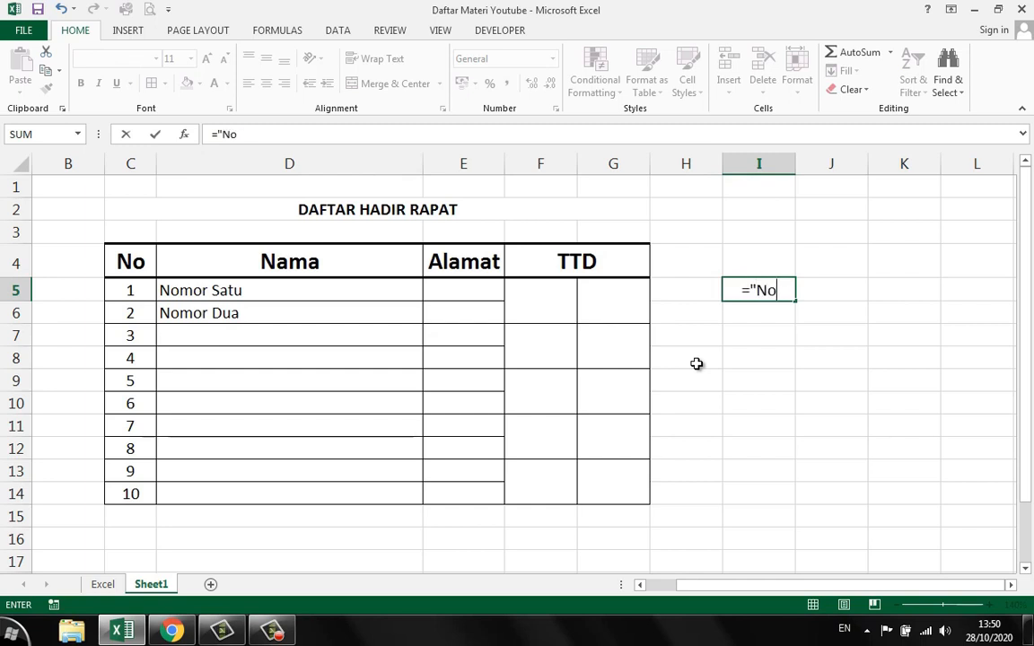
type("mor\"")
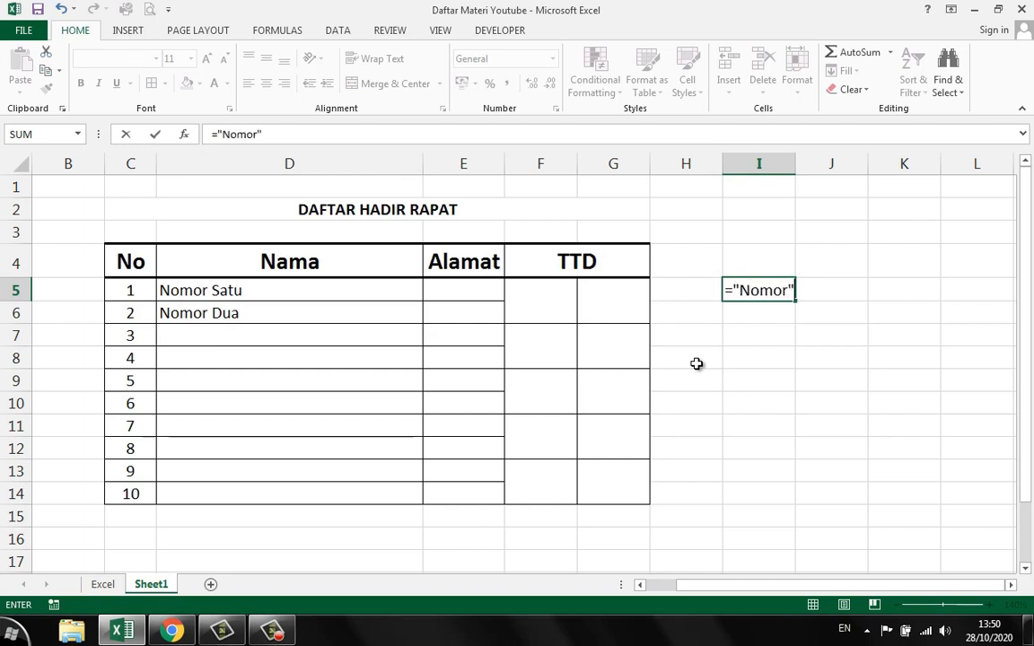
key("BackSpace")
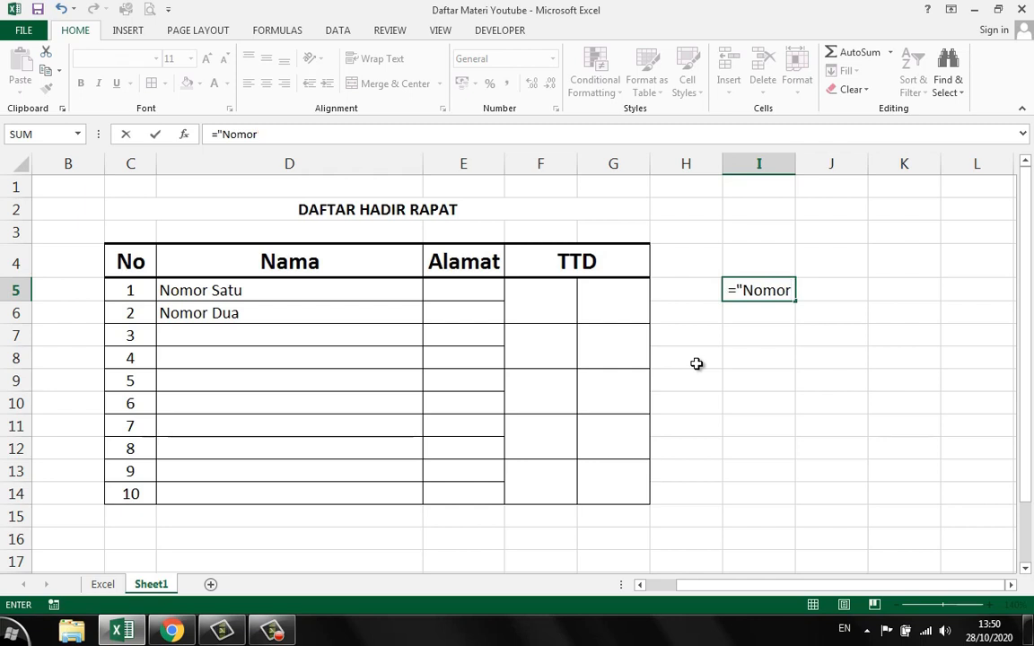
type("\"")
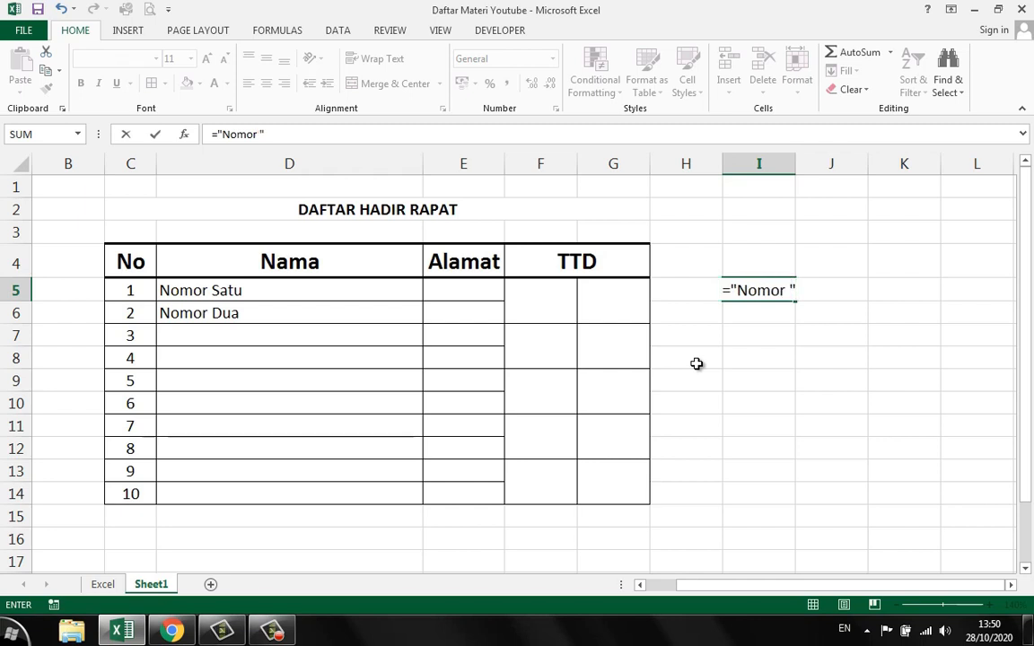
type("&")
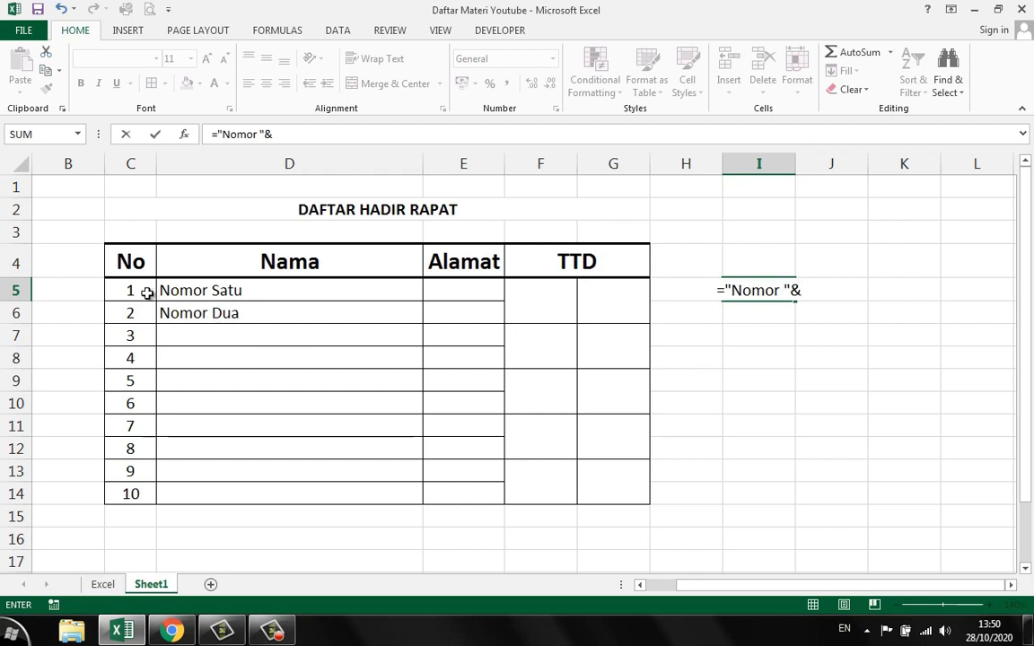
type("ter")
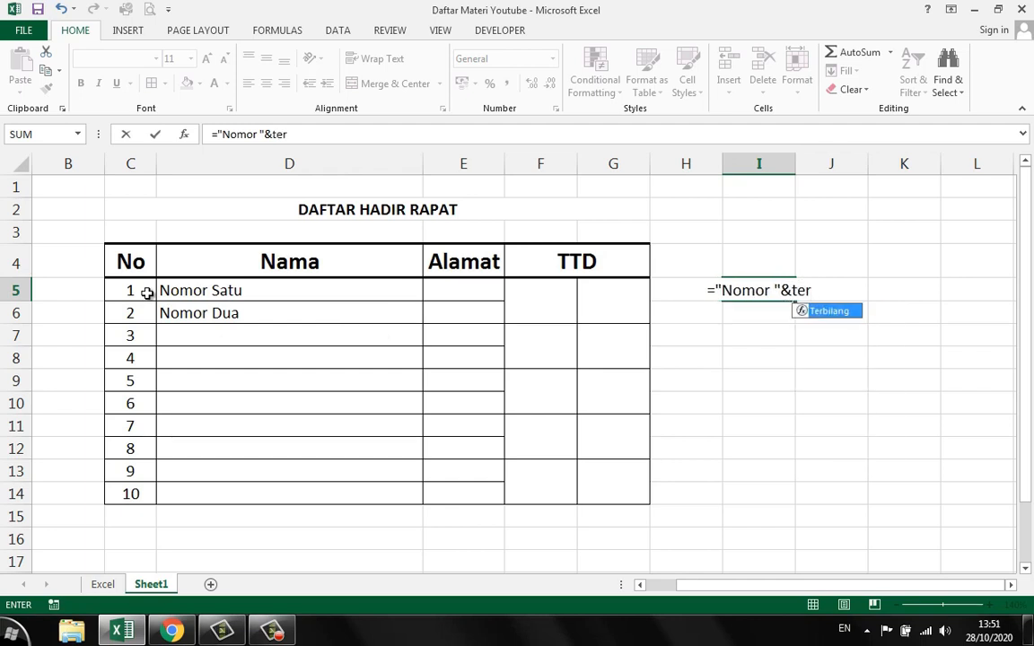
key("Tab")
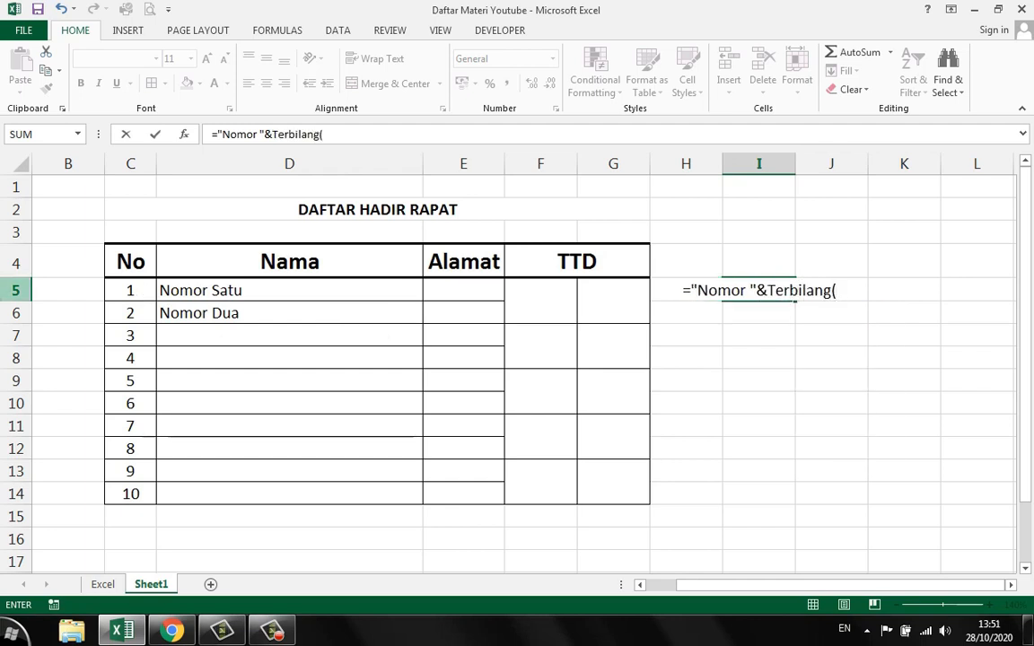
left_click(118, 296)
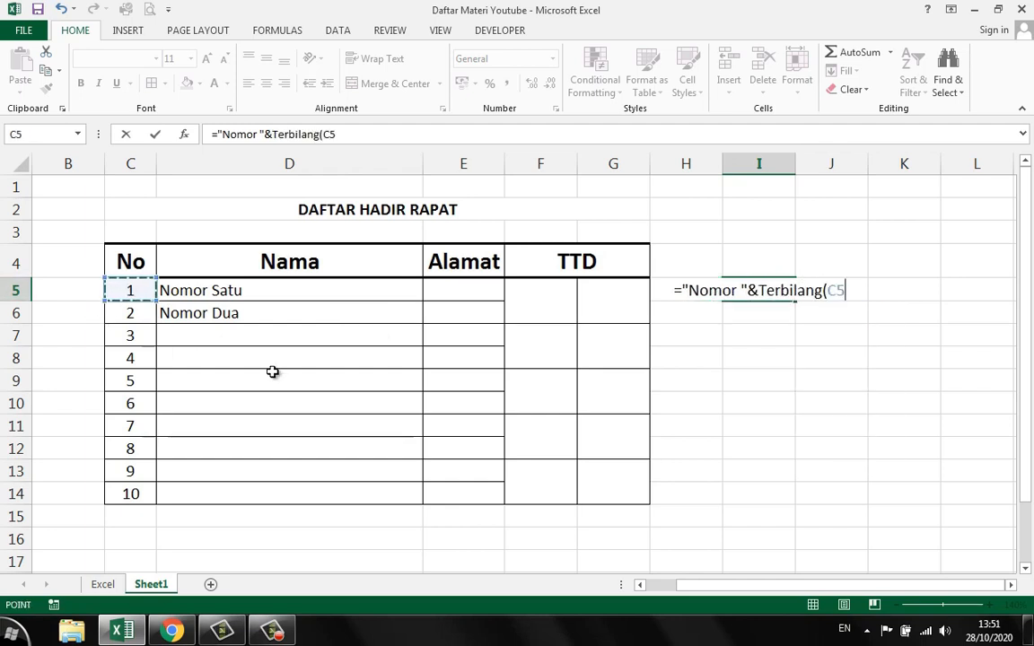
type(")")
key("Return")
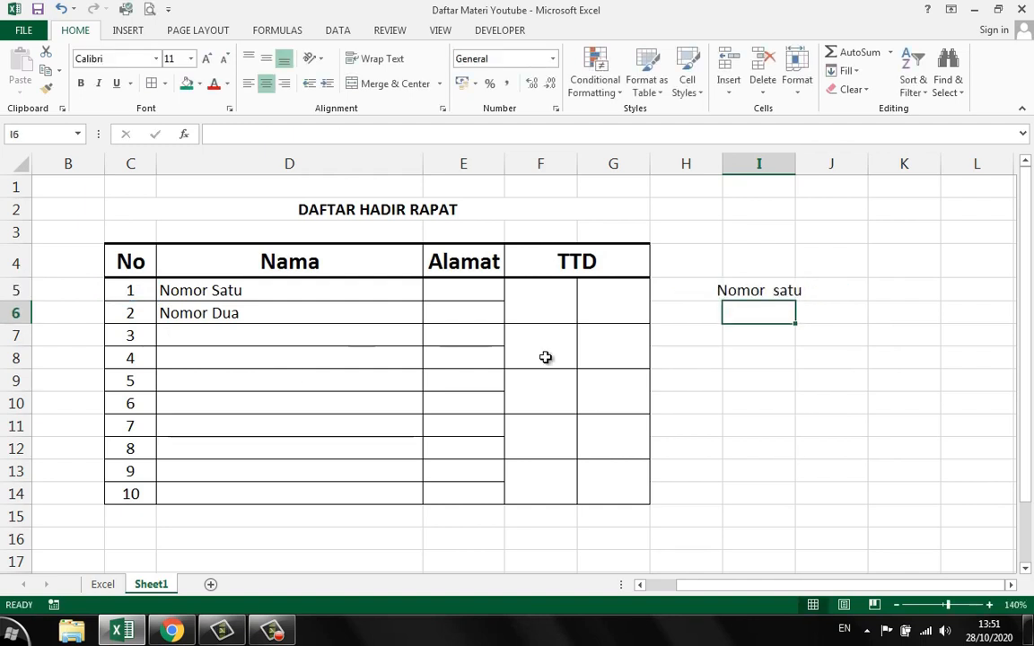
Fill the I5 formula down to I14 and paste the results as values into the Nama column from D5.
left_click(770, 292)
left_click_drag(797, 302, 798, 504)
right_click(768, 359)
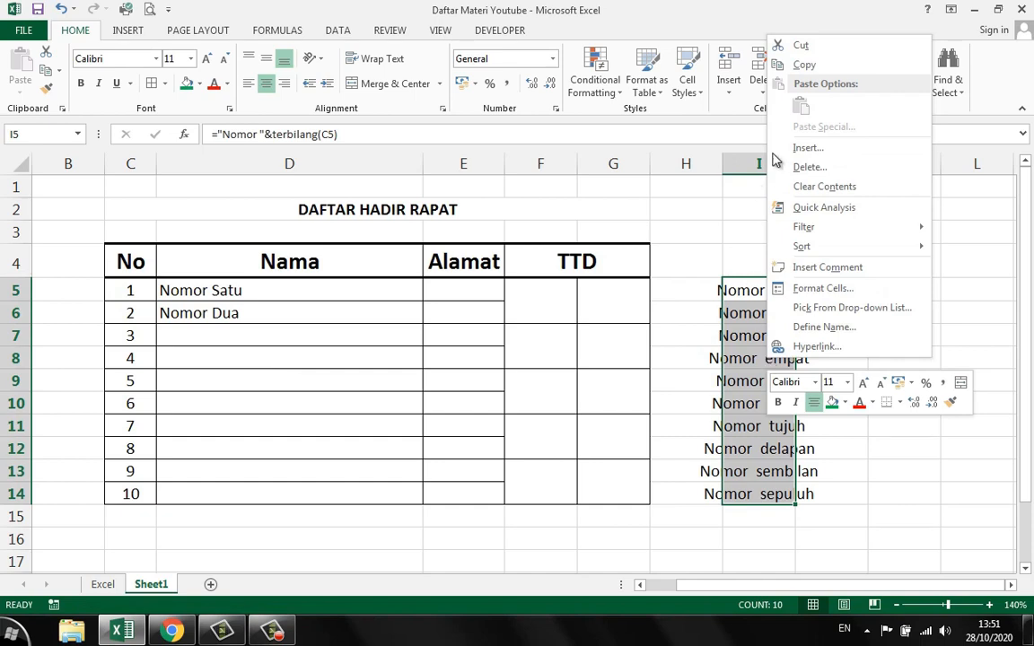
left_click(811, 68)
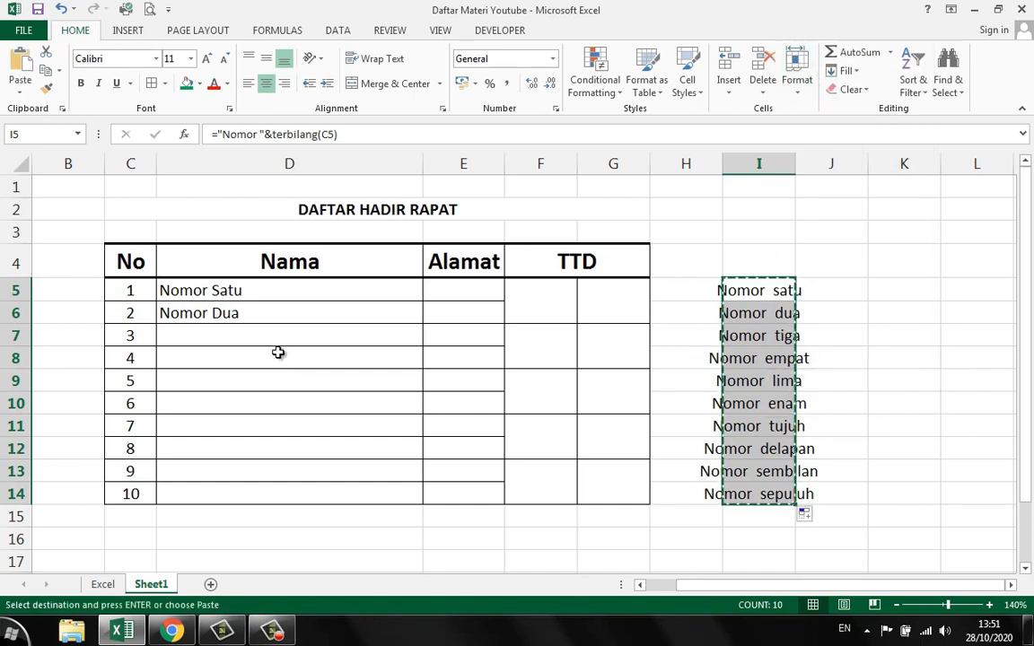
left_click(186, 299)
right_click(185, 301)
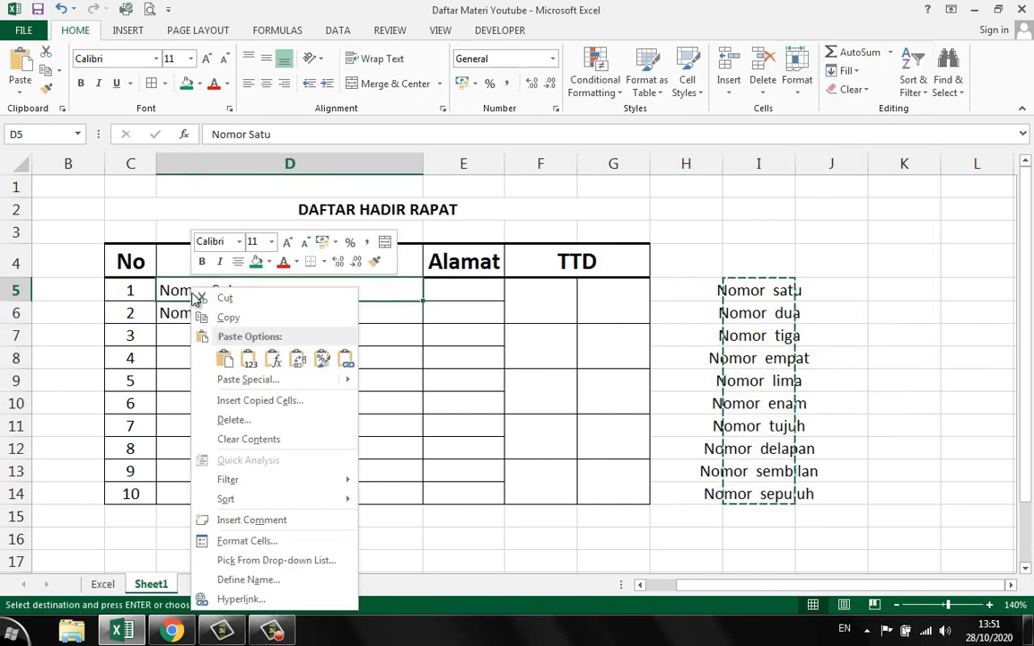
left_click(255, 362)
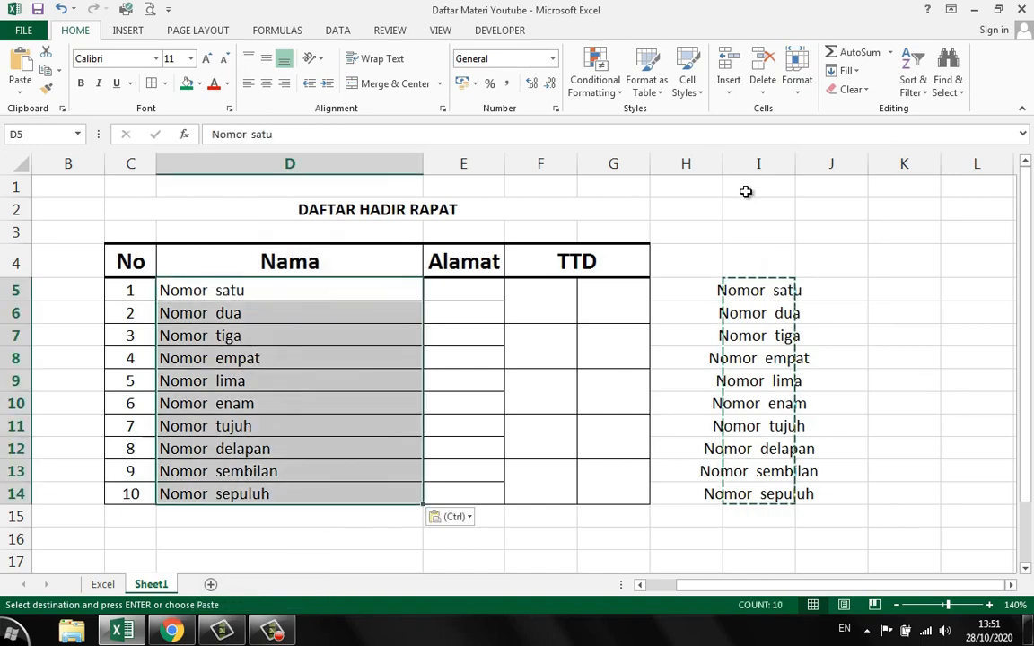
Clear the contents of helper column I and look over the Nama entries from D5 to D14.
left_click(747, 163)
key("Delete")
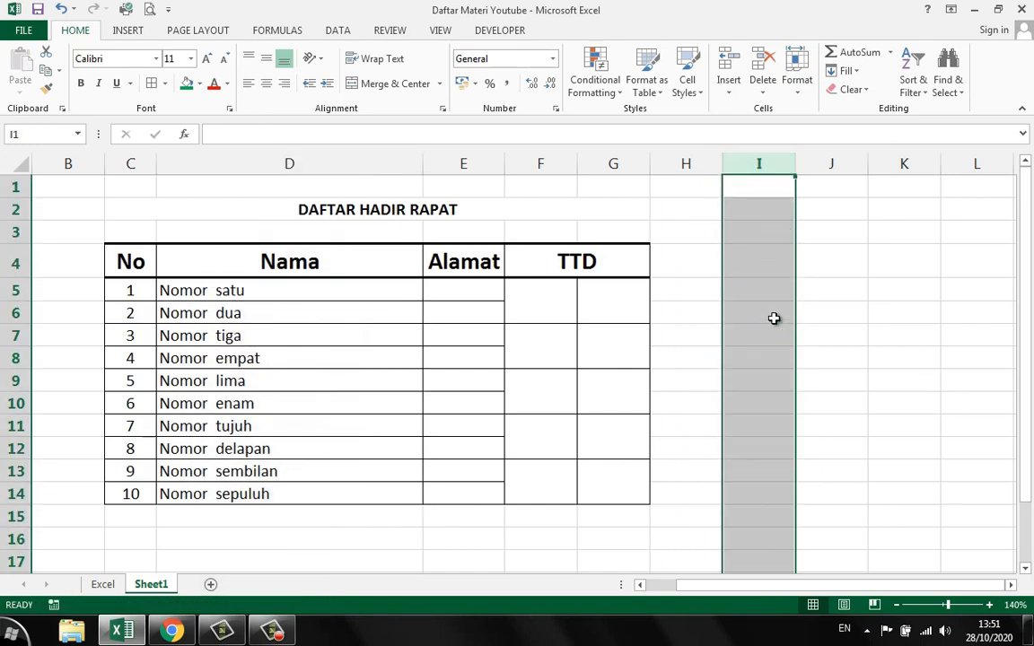
left_click(260, 402)
left_click(208, 296)
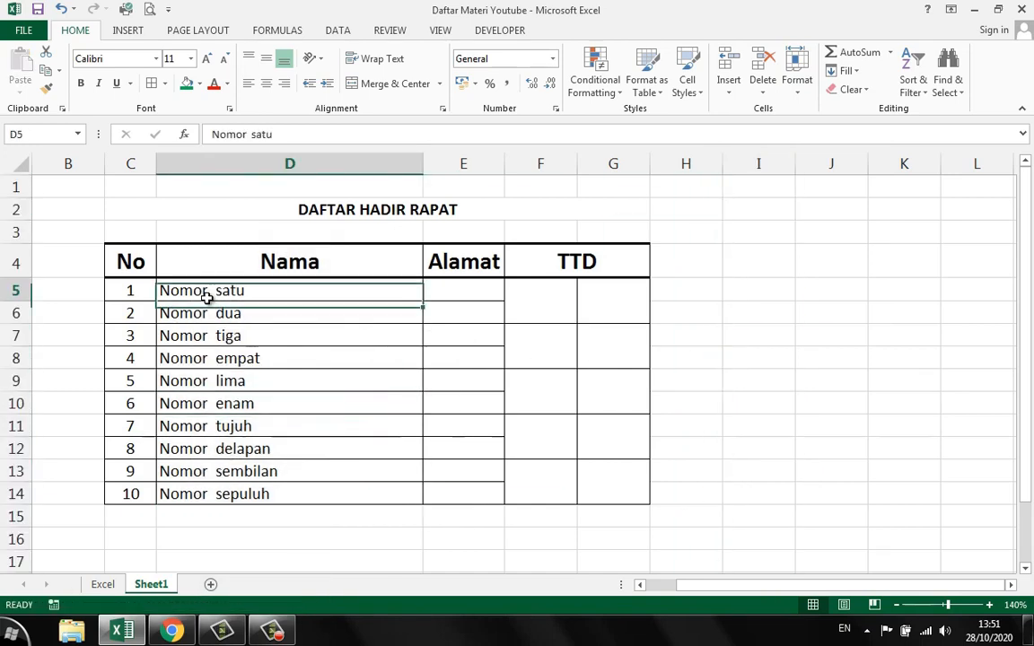
left_click(214, 493)
left_click(220, 296)
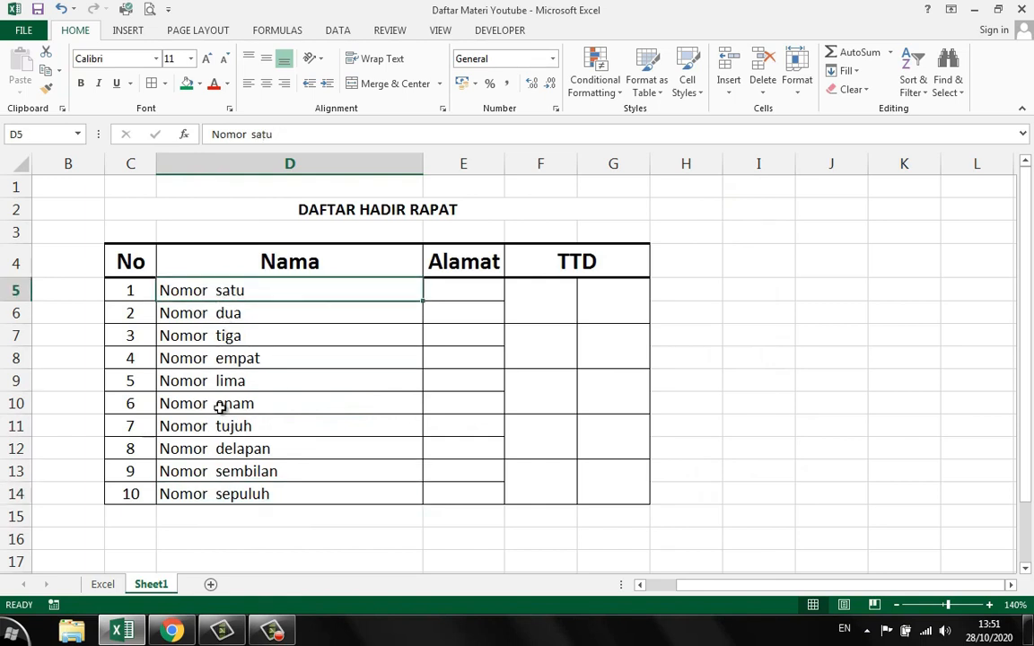
left_click(225, 493)
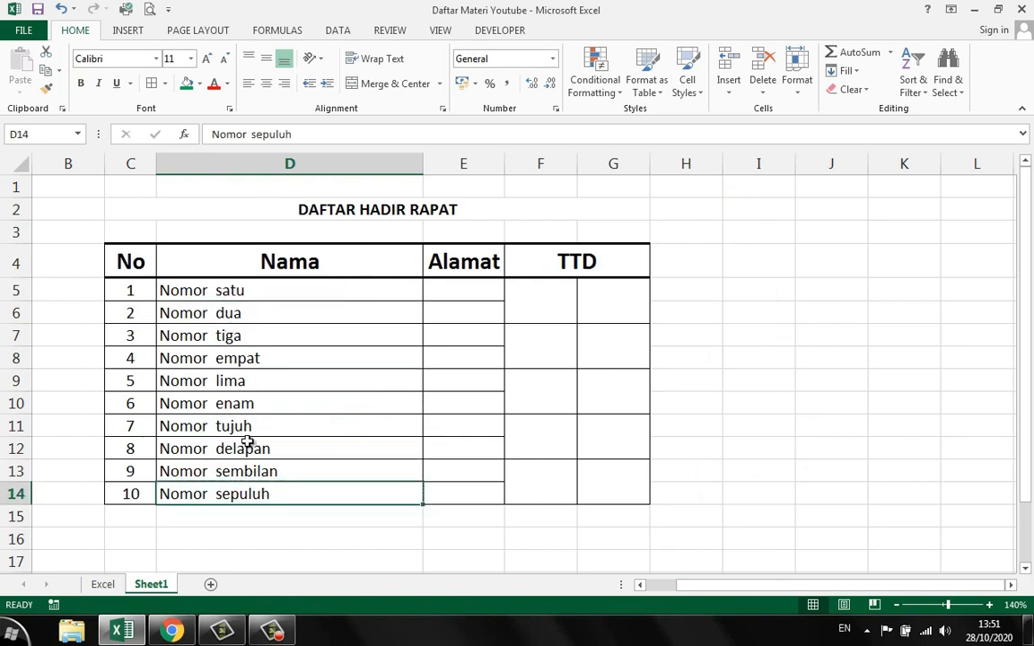
Capitalize the second word in D5 so that it reads Satu.
left_click(241, 297)
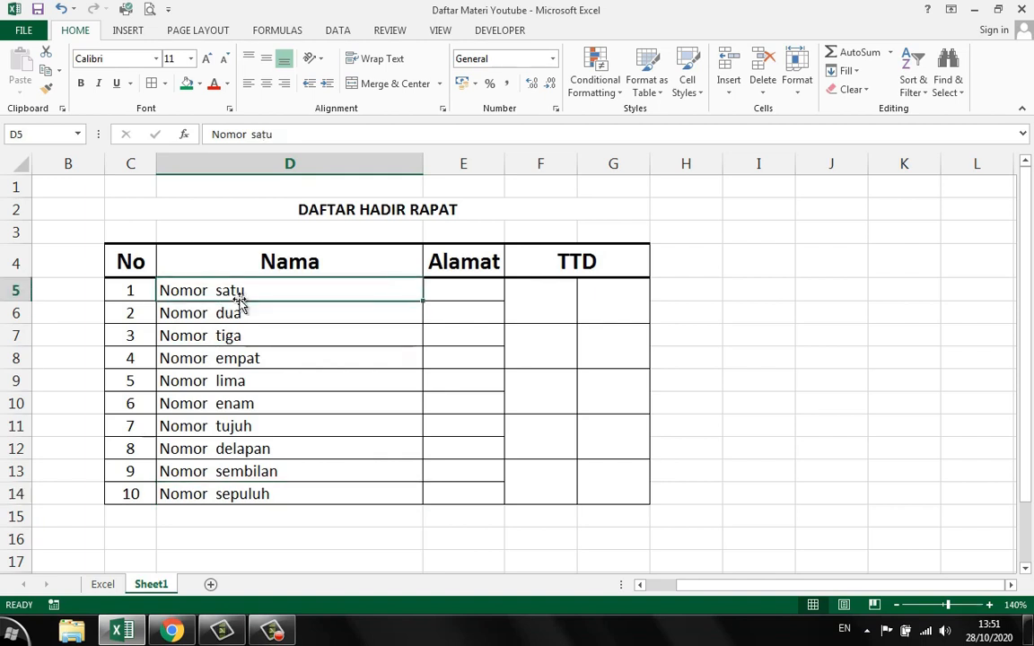
left_click(256, 135)
key("BackSpace")
type("S")
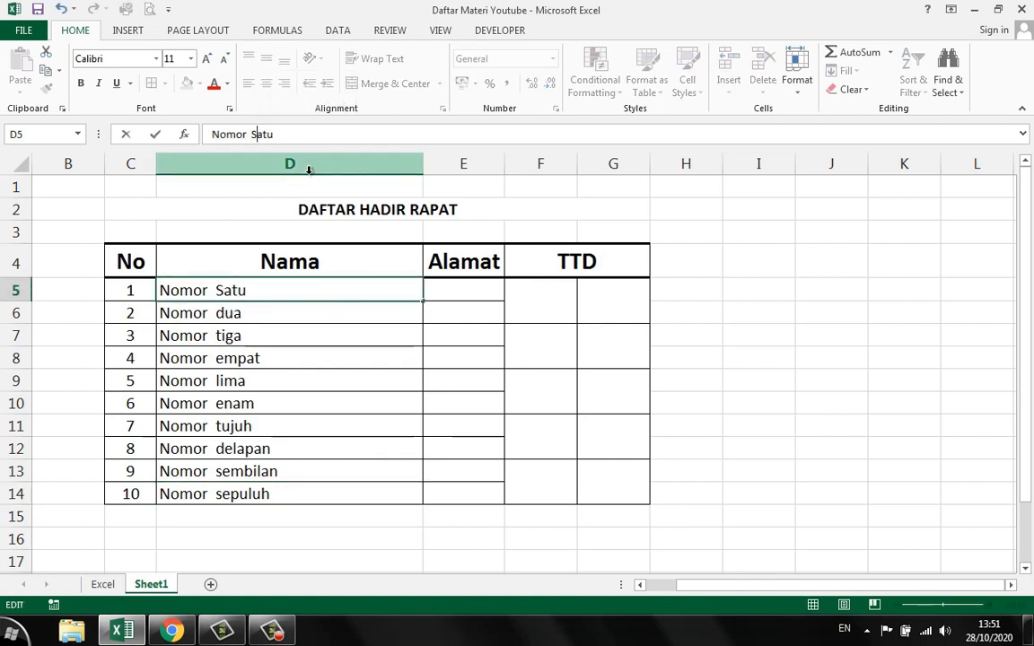
key("Return")
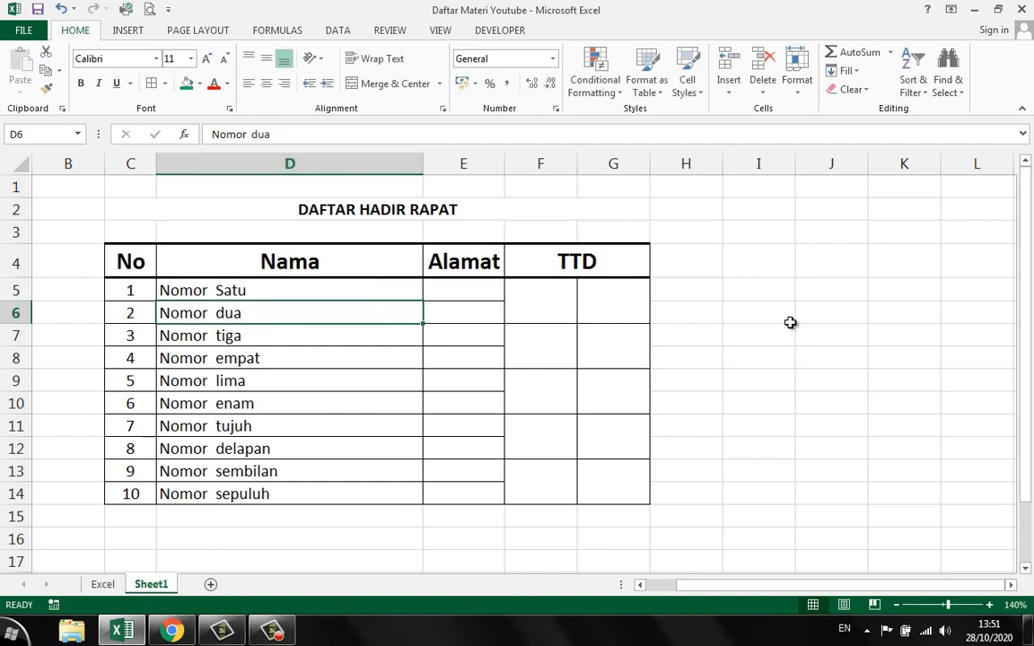
Enter the formula =PROPER(D5) in helper cell I5.
left_click(768, 289)
type("=")
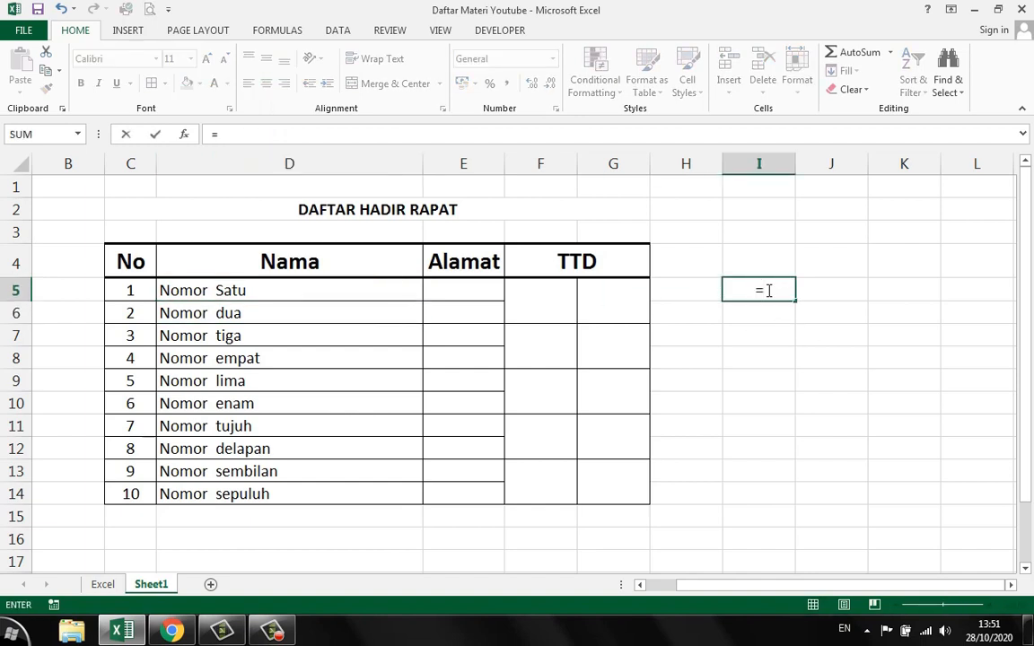
type("prop")
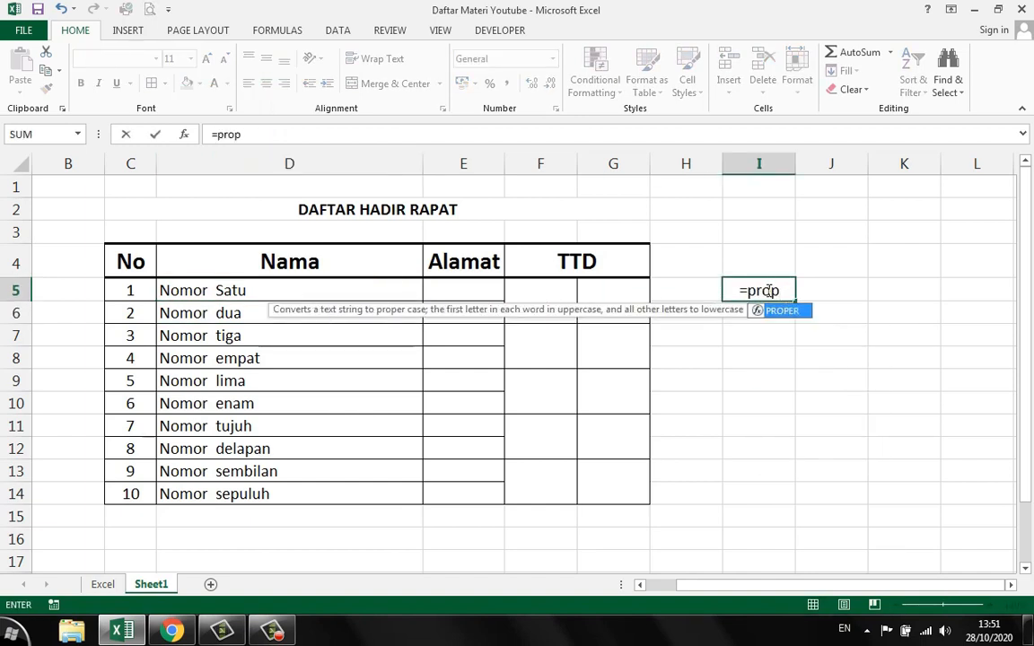
key("Tab")
left_click(378, 287)
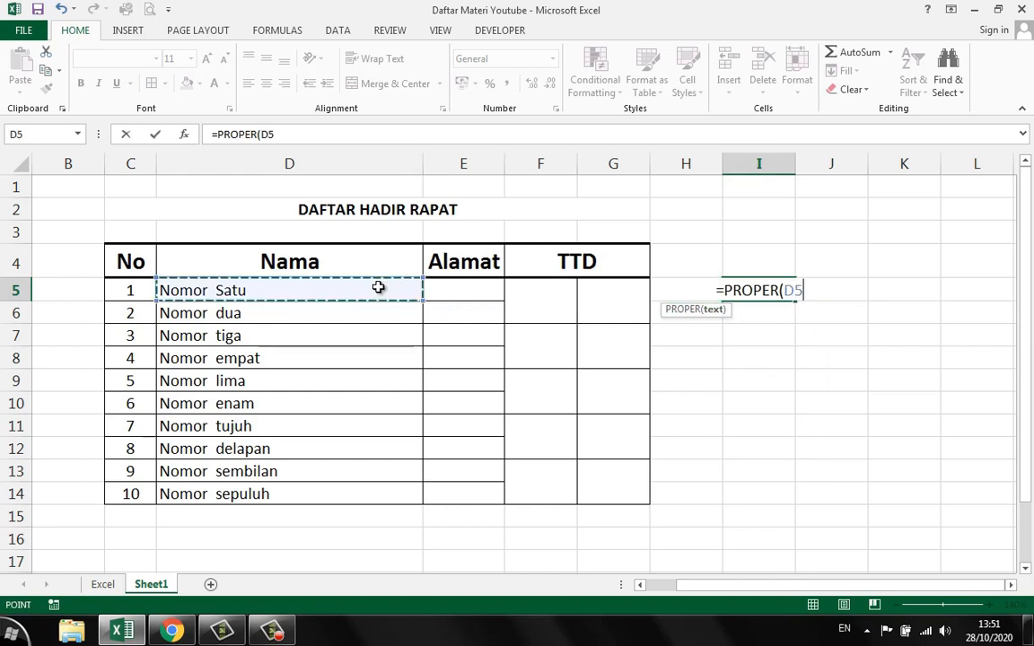
key("Return")
Fill the PROPER formula from I5 down to I14 and left-align the filled cells.
left_click(775, 289)
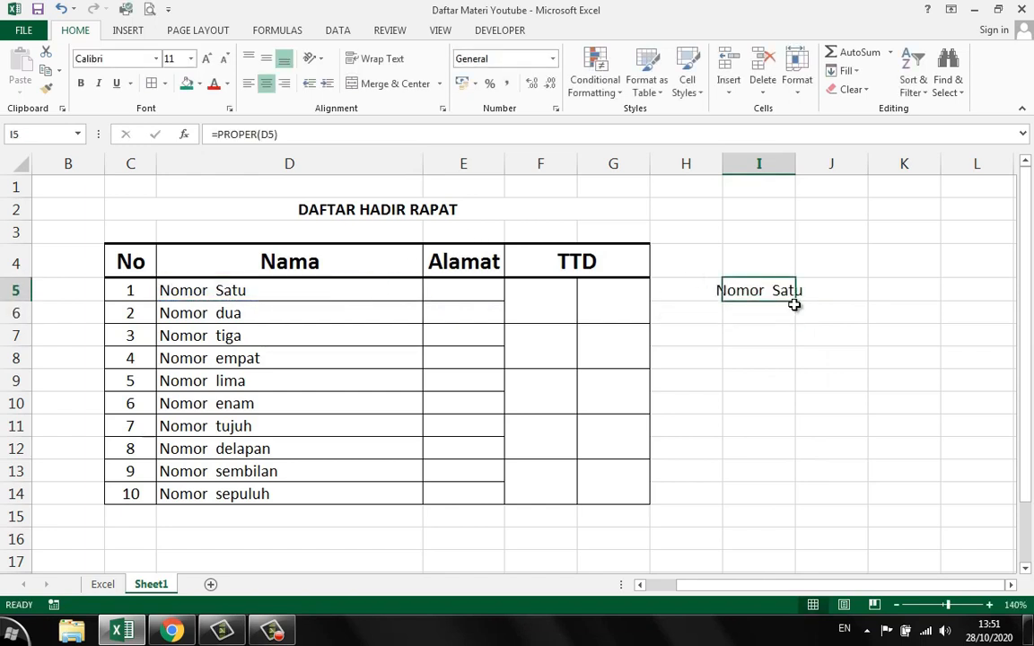
left_click_drag(796, 303, 764, 505)
left_click(248, 82)
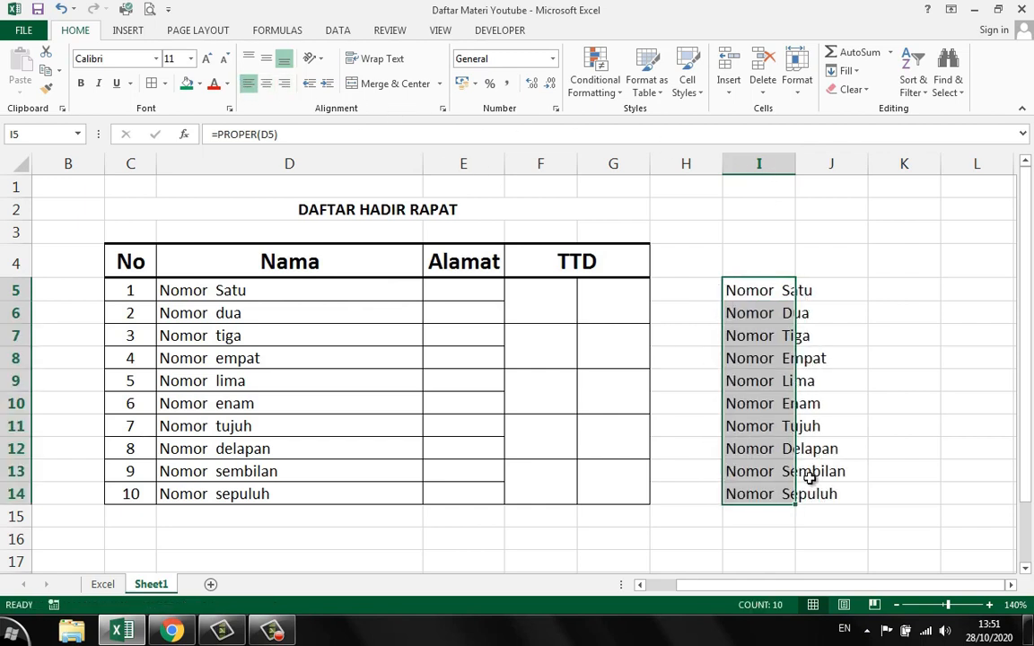
Copy the capitalized texts in I5:I14 and paste them as values over the Nama entries from D5.
right_click(780, 323)
left_click(813, 33)
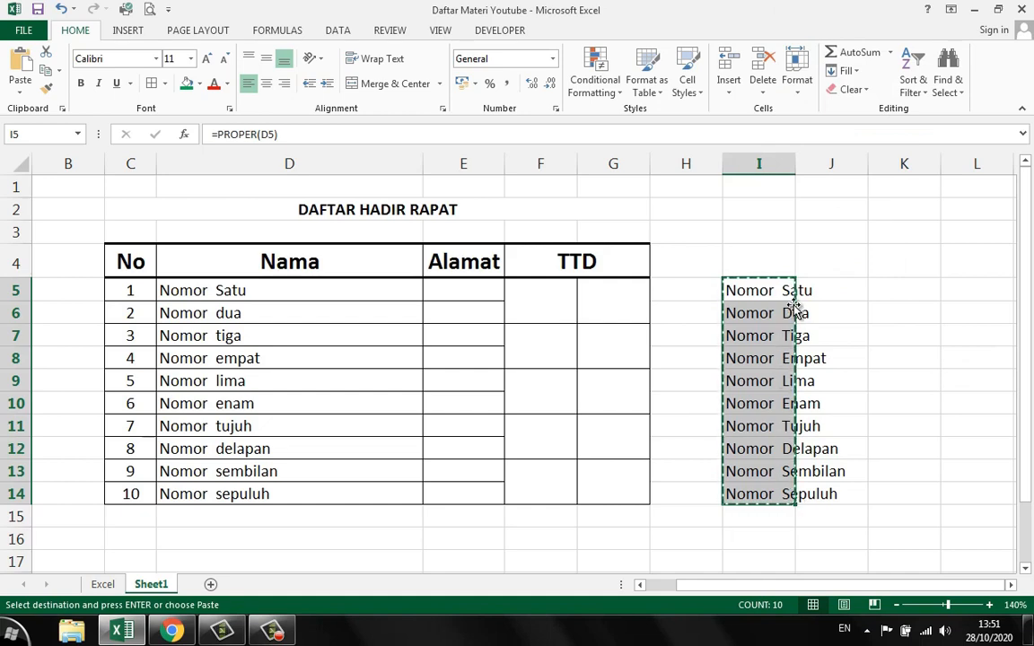
right_click(170, 292)
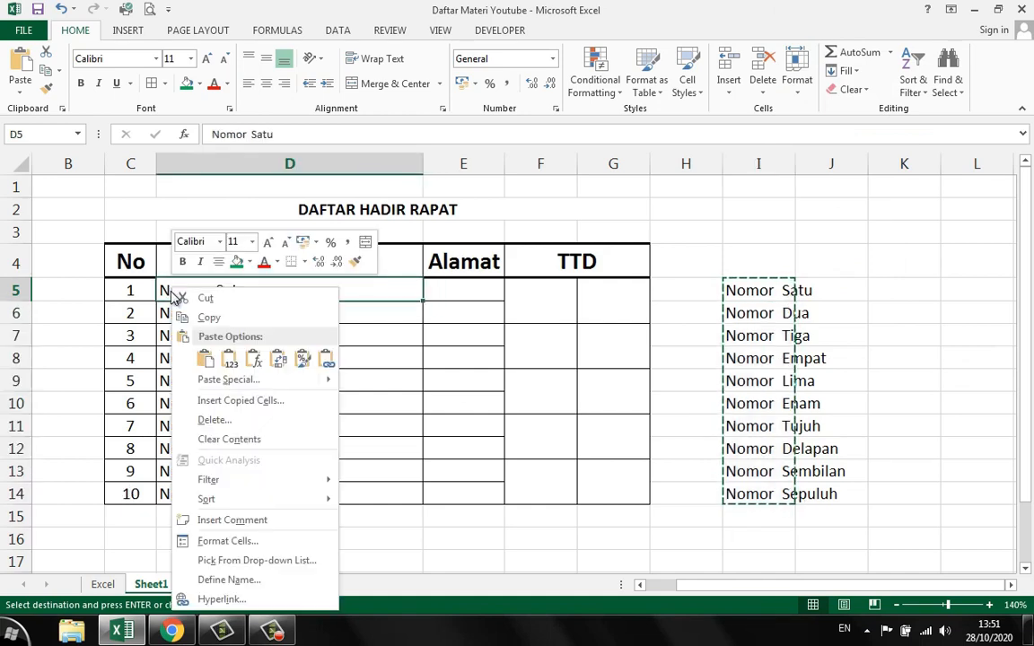
left_click(230, 359)
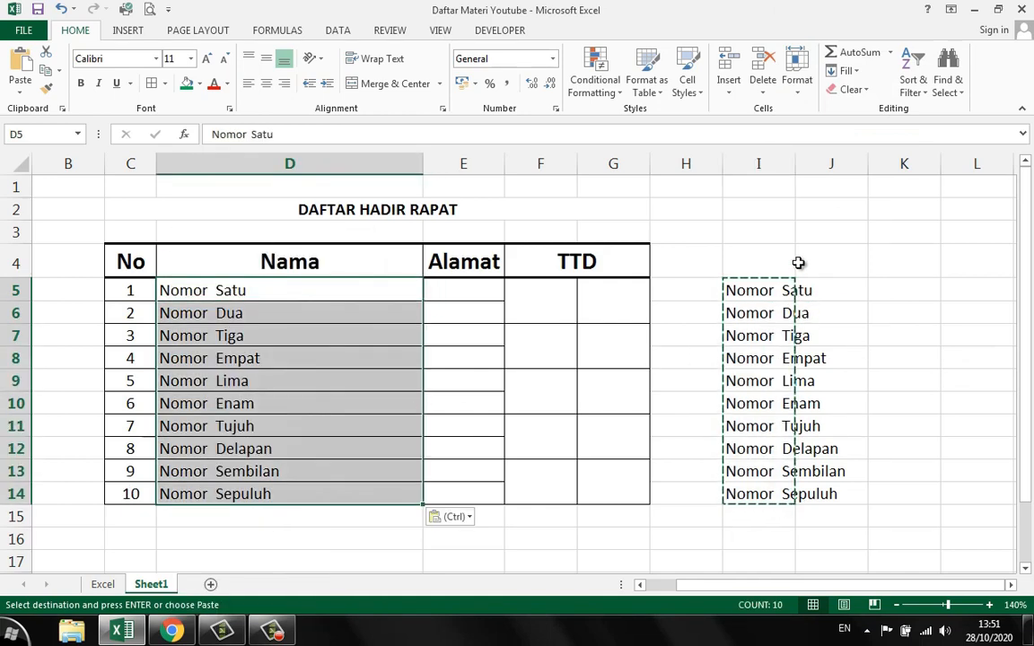
Clear the contents of helper column I.
left_click(759, 163)
key("Delete")
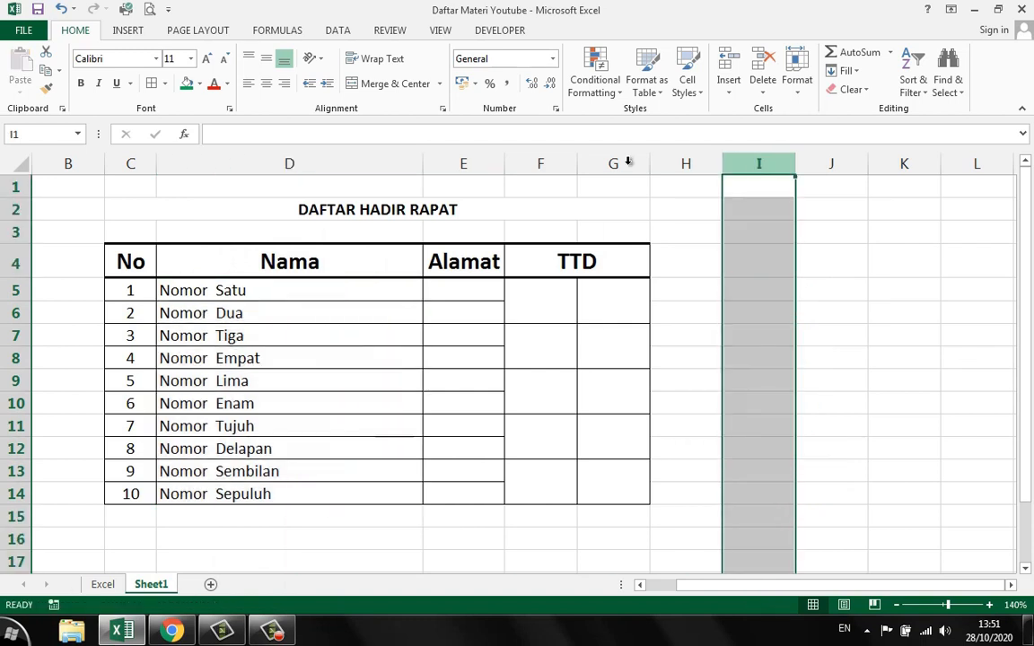
left_click(330, 377)
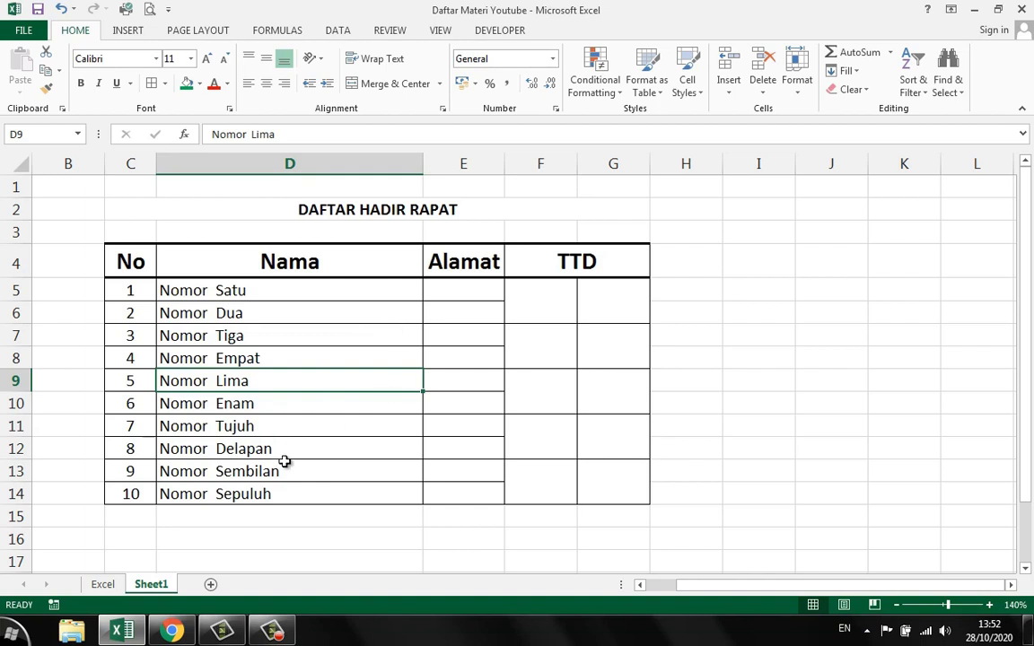
left_click(202, 487)
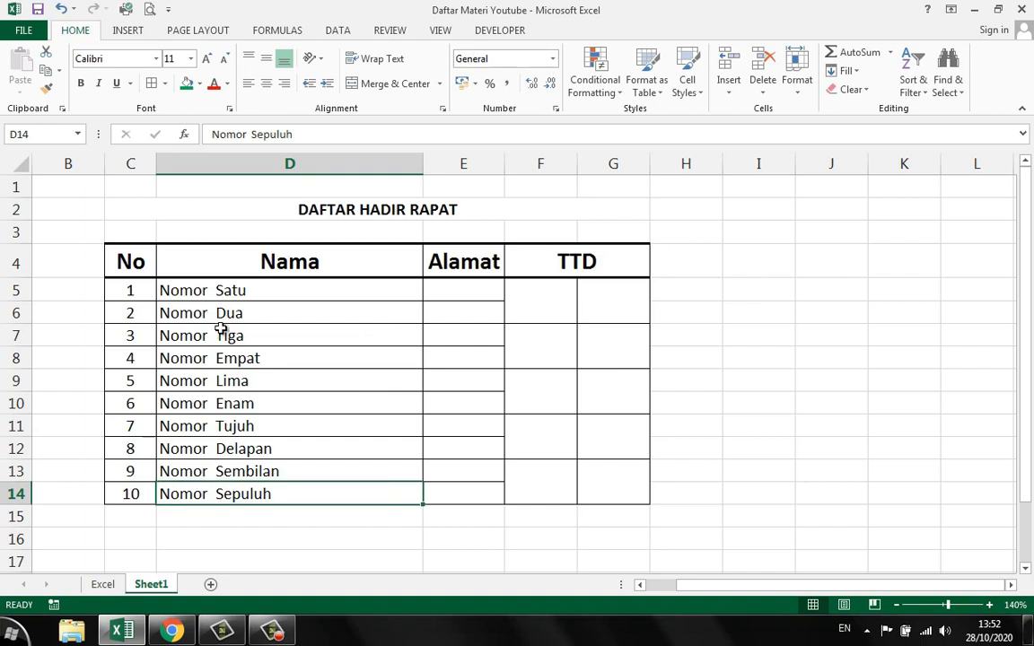
left_click(224, 296)
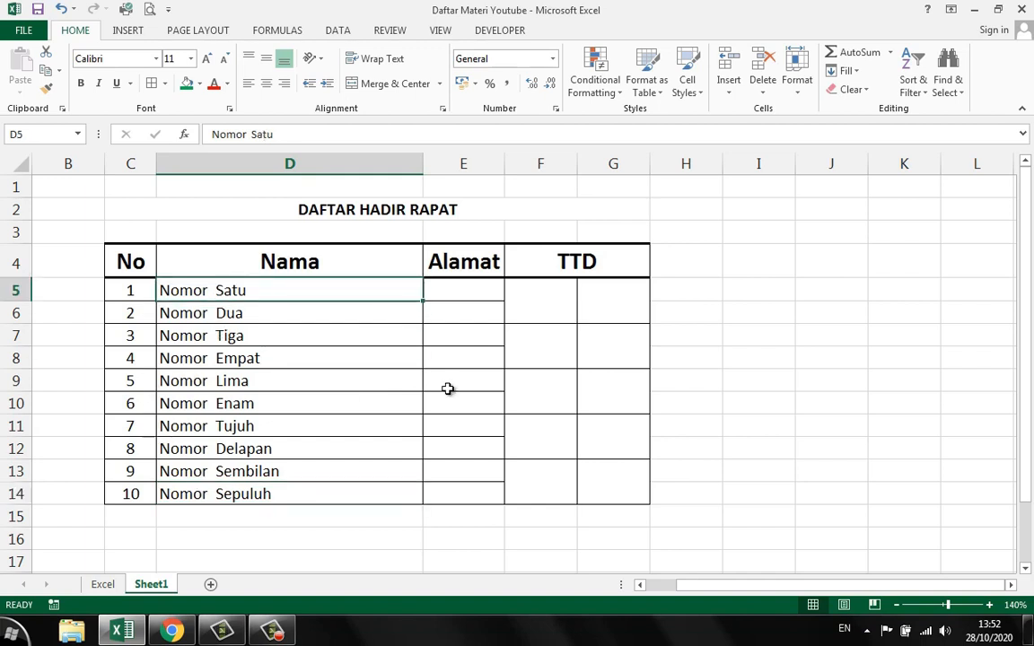
Enter the sample entries Satu in E5 and Dua in E6 of the Alamat column.
left_click(469, 299)
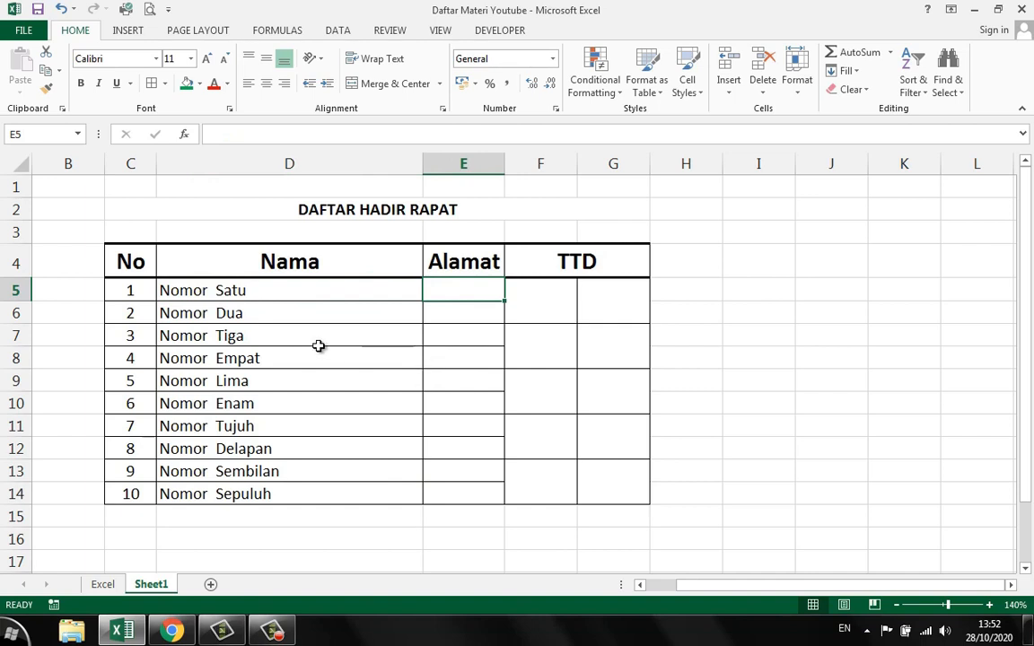
type("Satu")
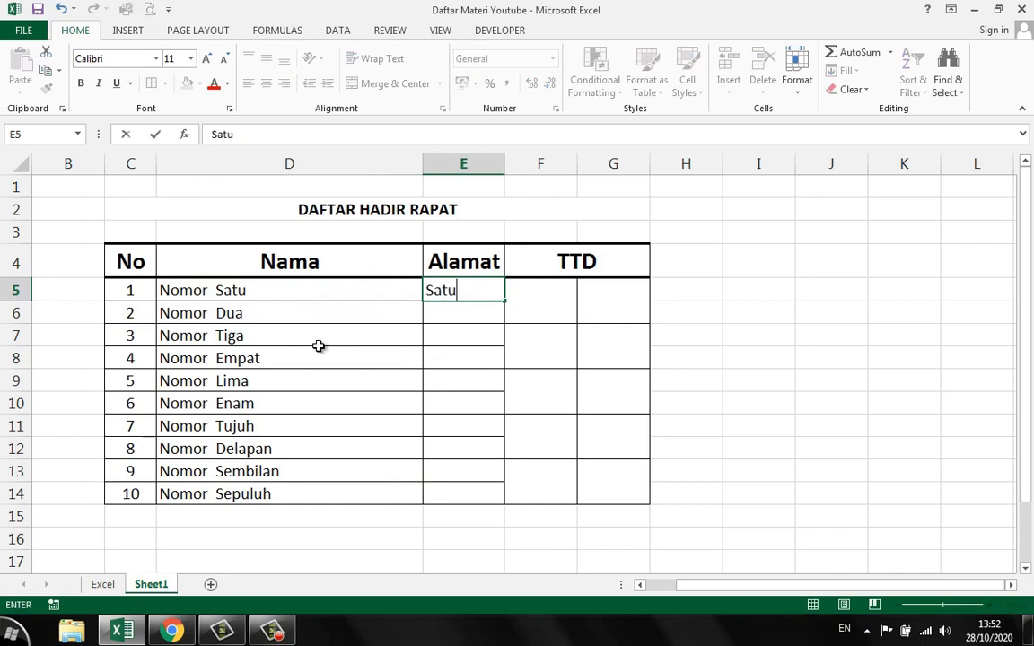
key("Return")
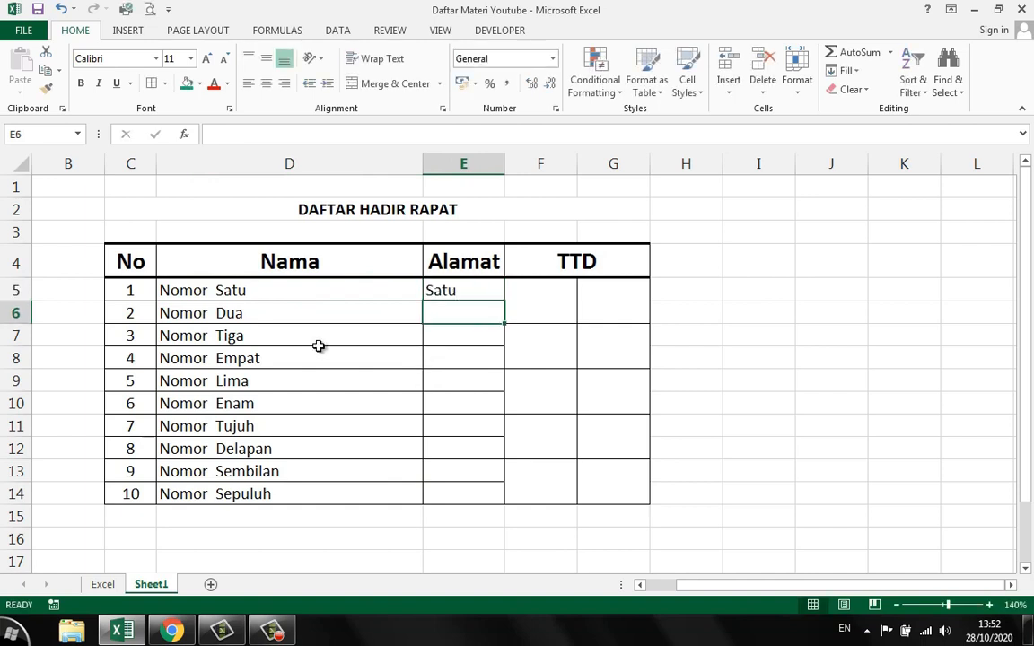
type("Dua")
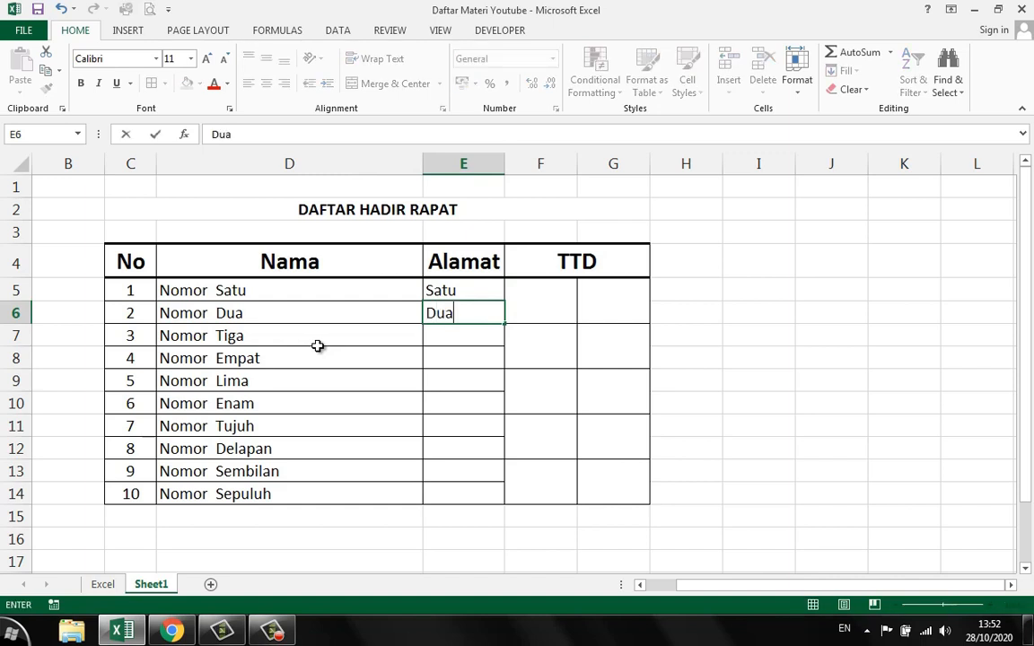
key("Return")
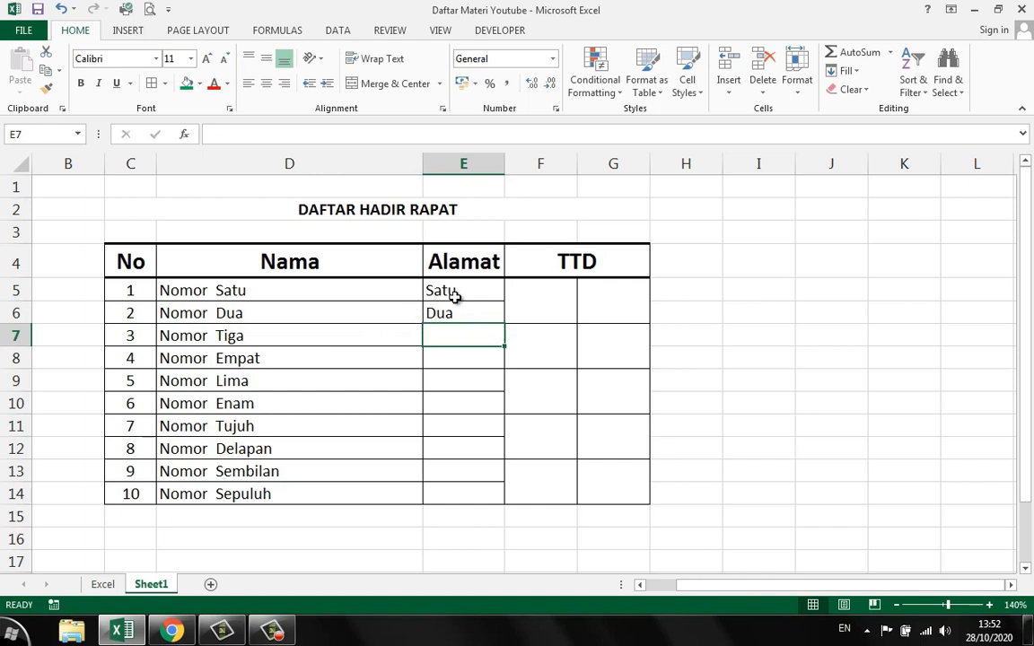
Fill the Alamat column from E5 down to E14 and apply the Flash Fill option.
left_click(456, 297)
left_click_drag(505, 300, 473, 498)
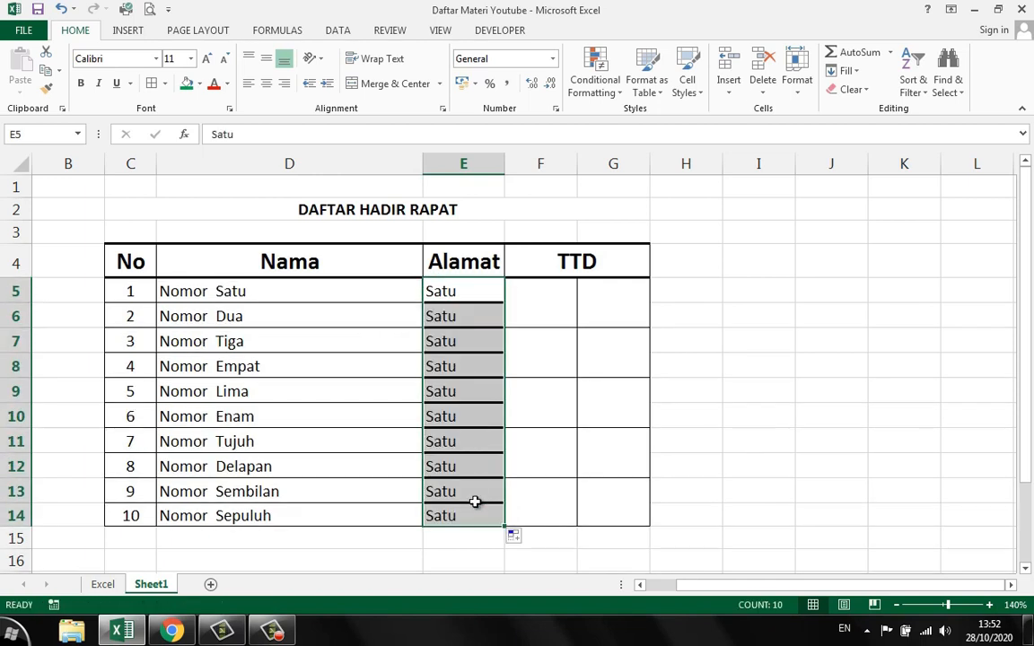
left_click(515, 536)
left_click(550, 516)
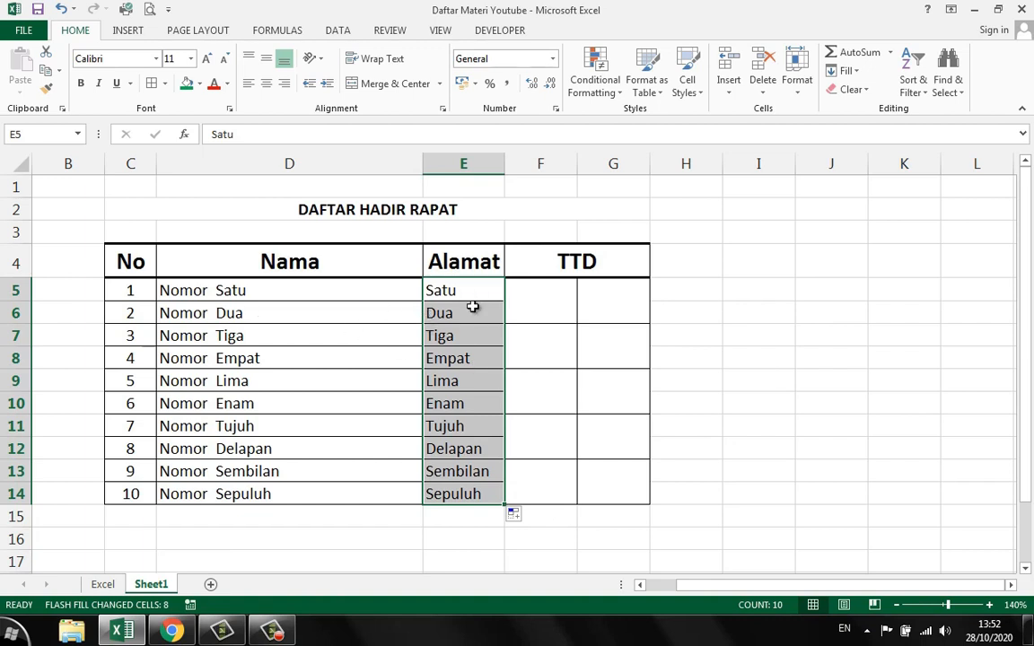
left_click(460, 474)
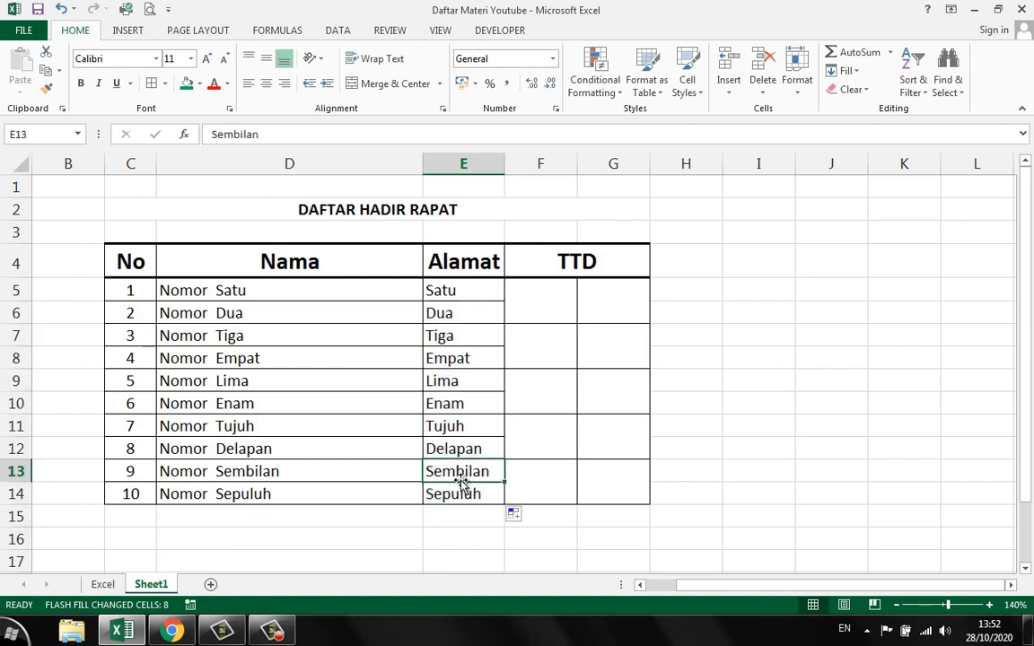
left_click(461, 492)
left_click(462, 446)
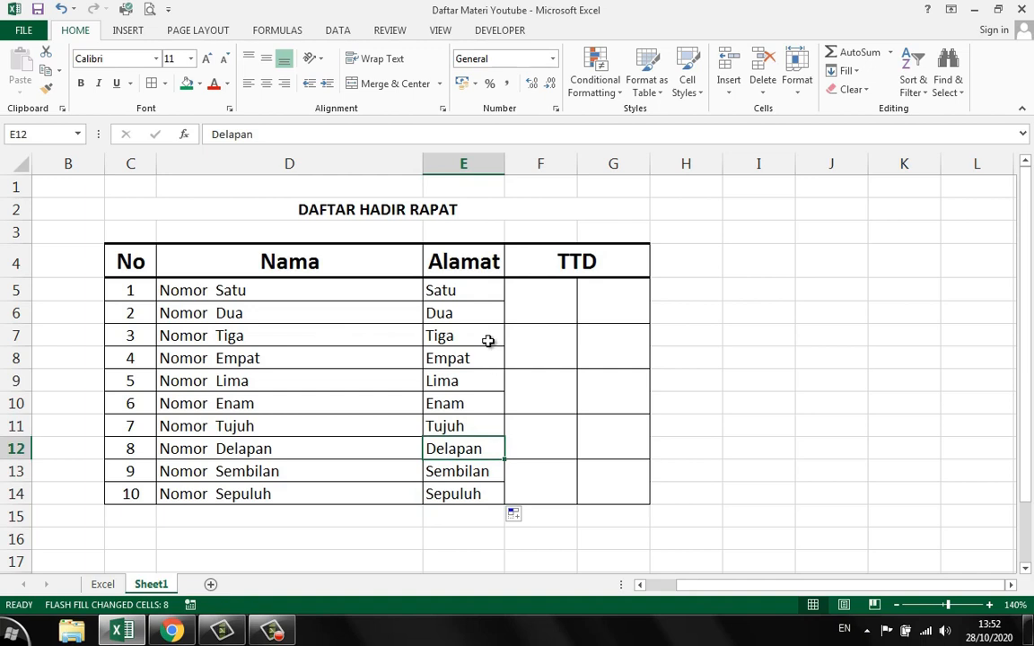
Clear the Alamat entries in E6:E14.
left_click_drag(459, 291, 469, 505)
left_click_drag(461, 313, 463, 494)
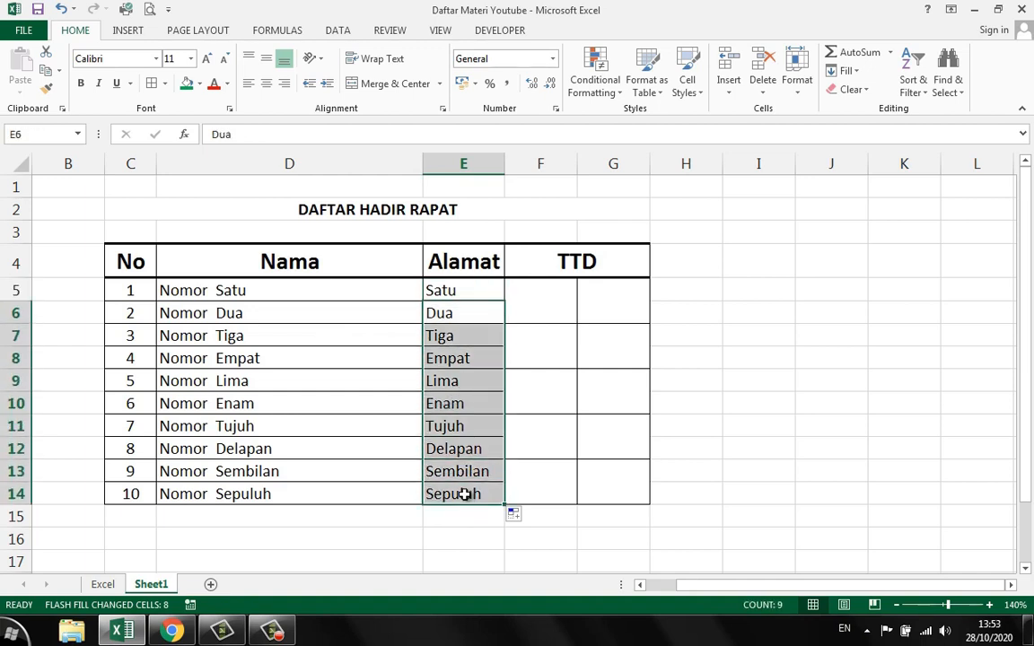
key("Delete")
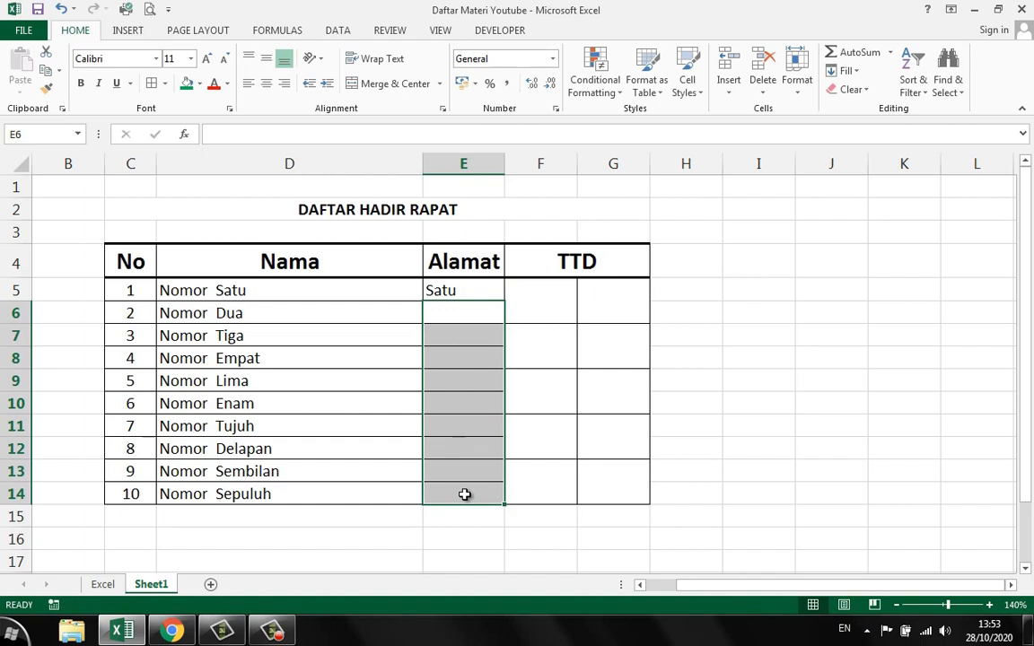
Retype Satu in E5 and enter Dua in E6 as the Flash Fill pattern for the Alamat column.
left_click(462, 294)
type("Sa")
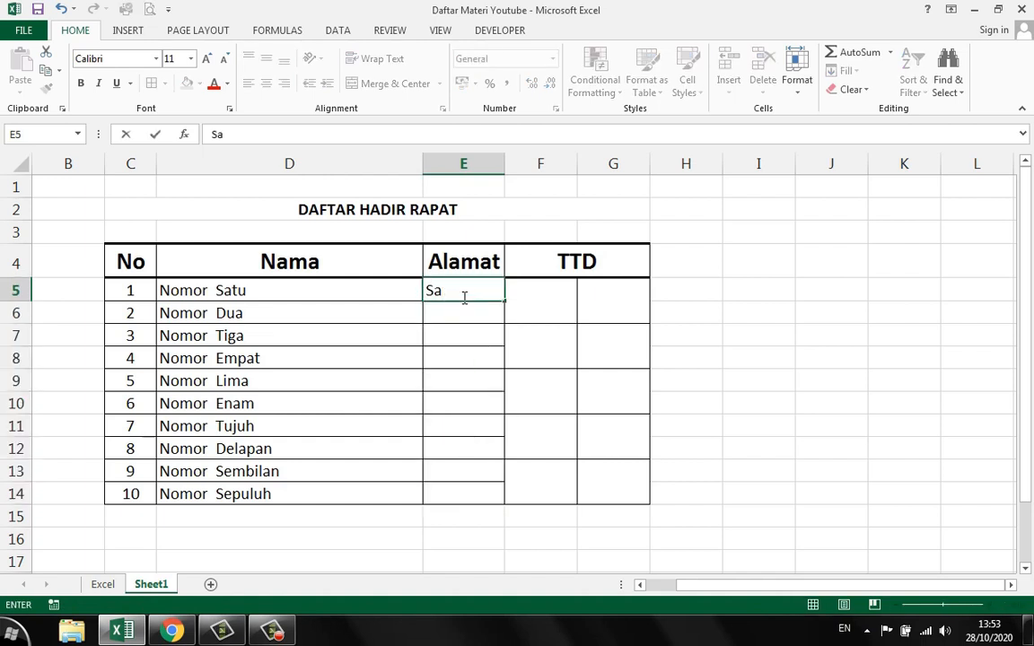
key("Return")
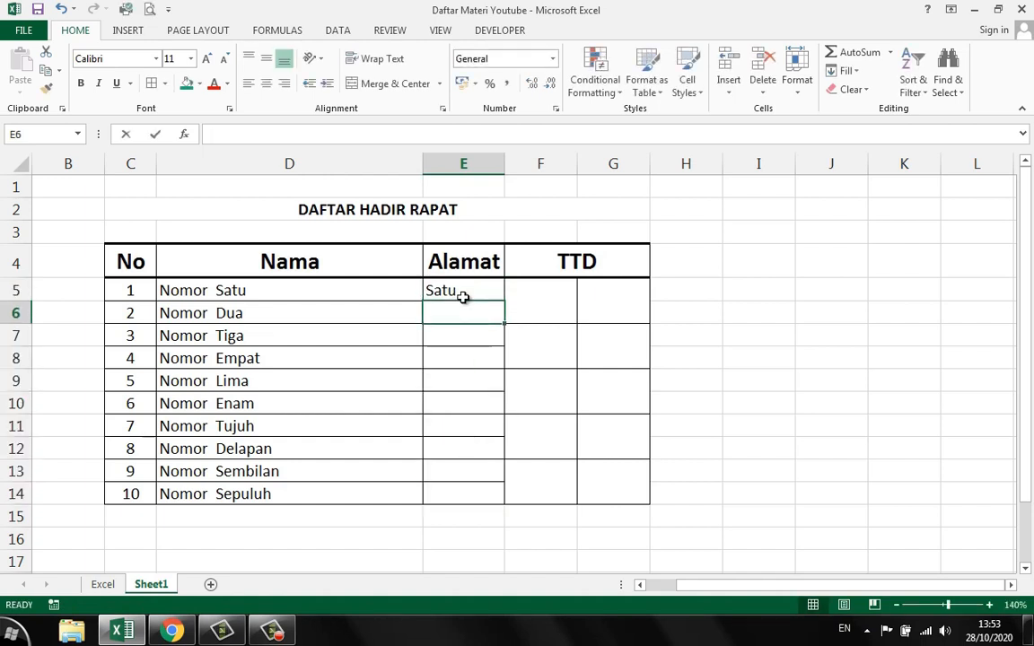
type("Dua")
key("Return")
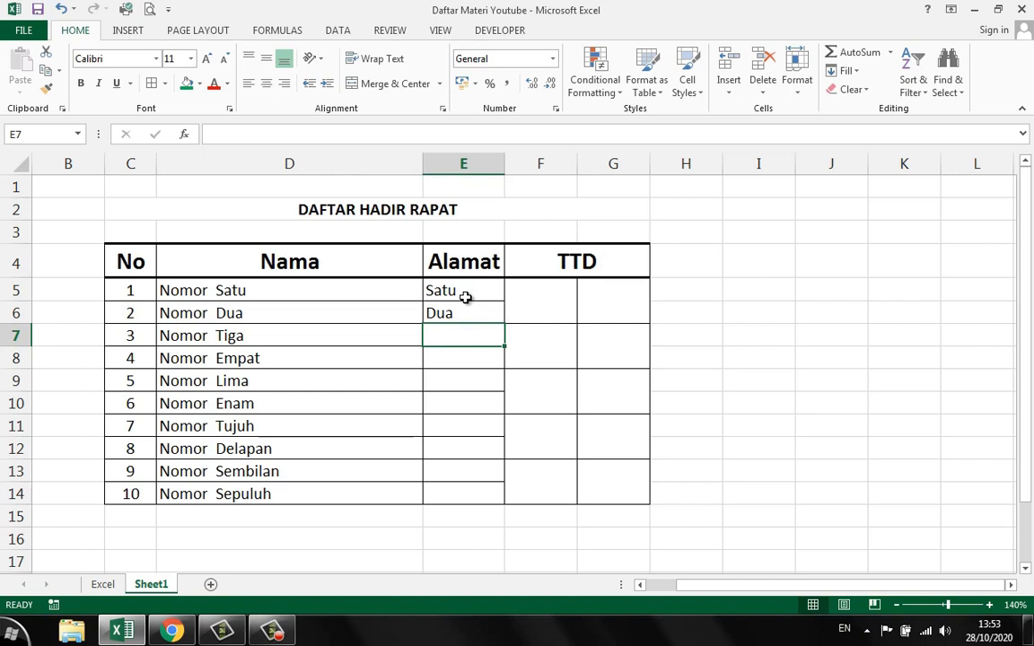
left_click_drag(451, 292, 466, 504)
left_click_drag(189, 291, 216, 497)
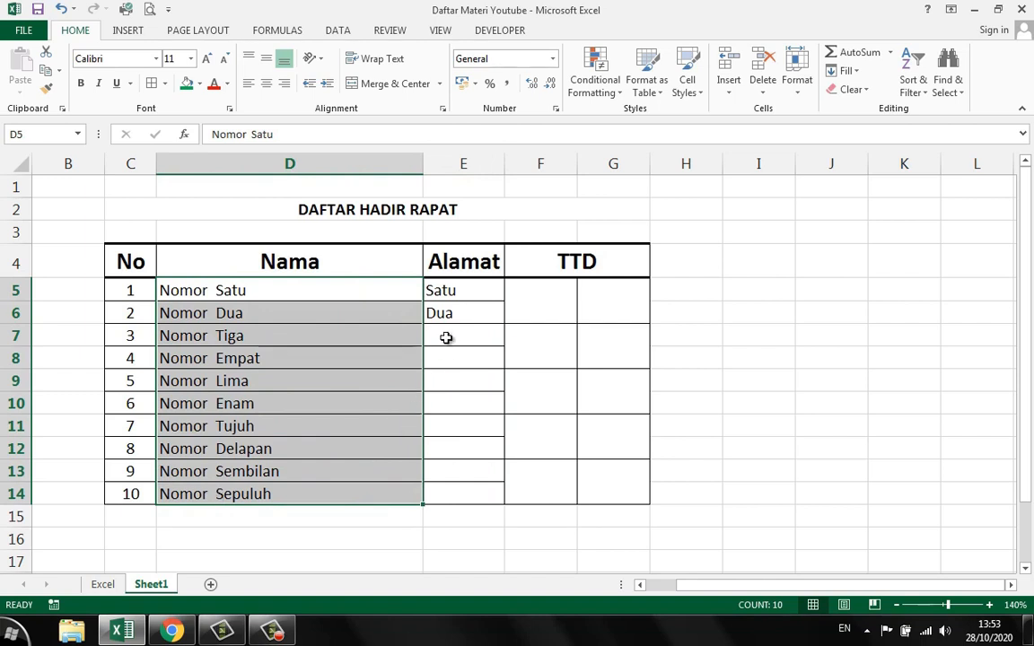
left_click(459, 294)
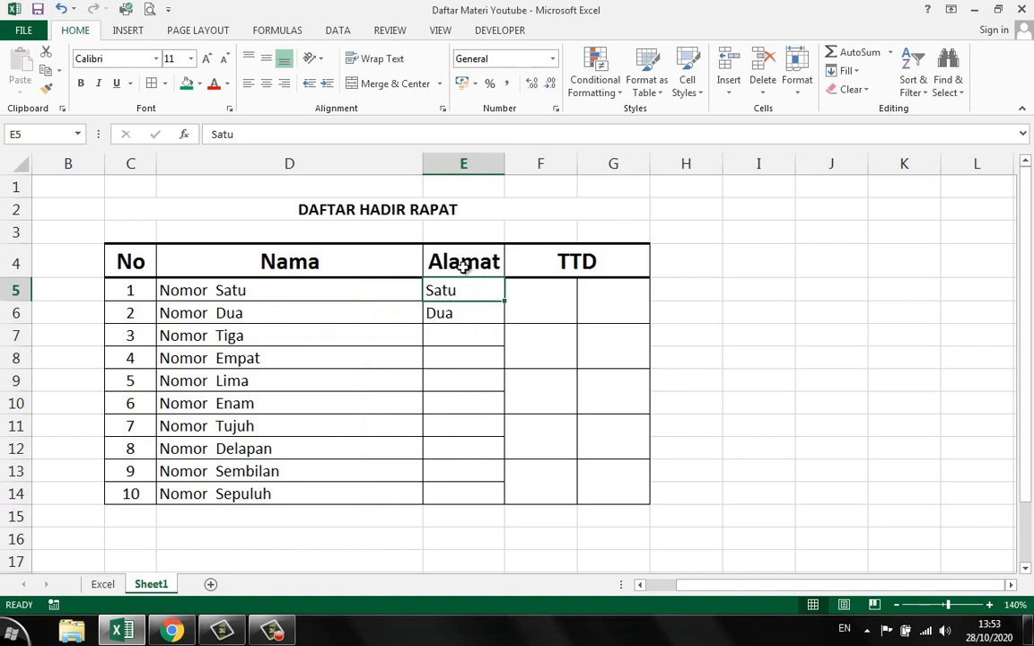
left_click(445, 314)
left_click(447, 292)
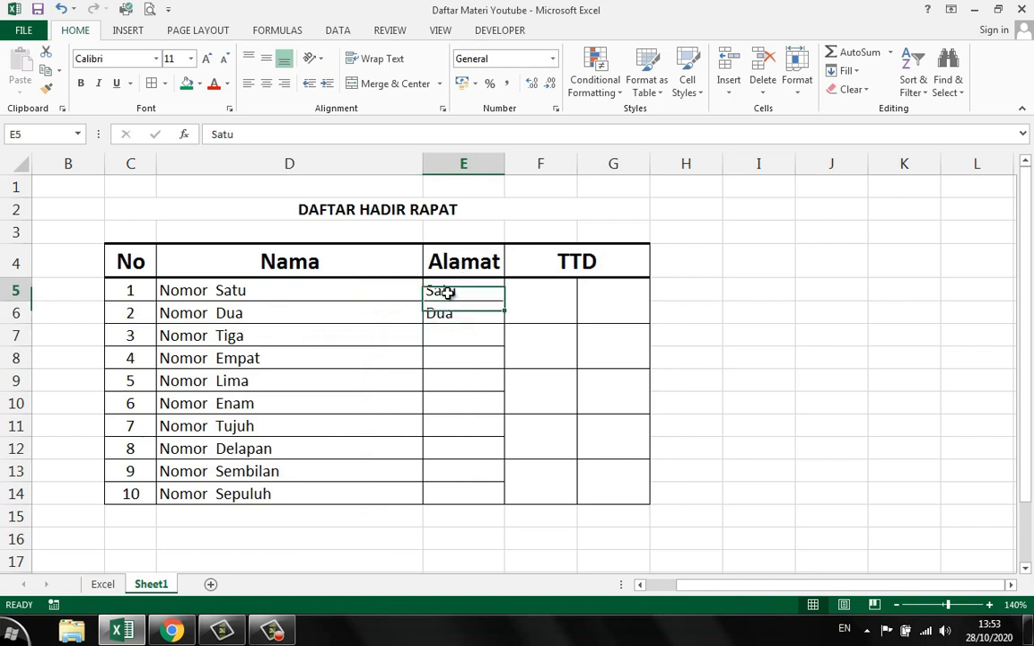
left_click(231, 290)
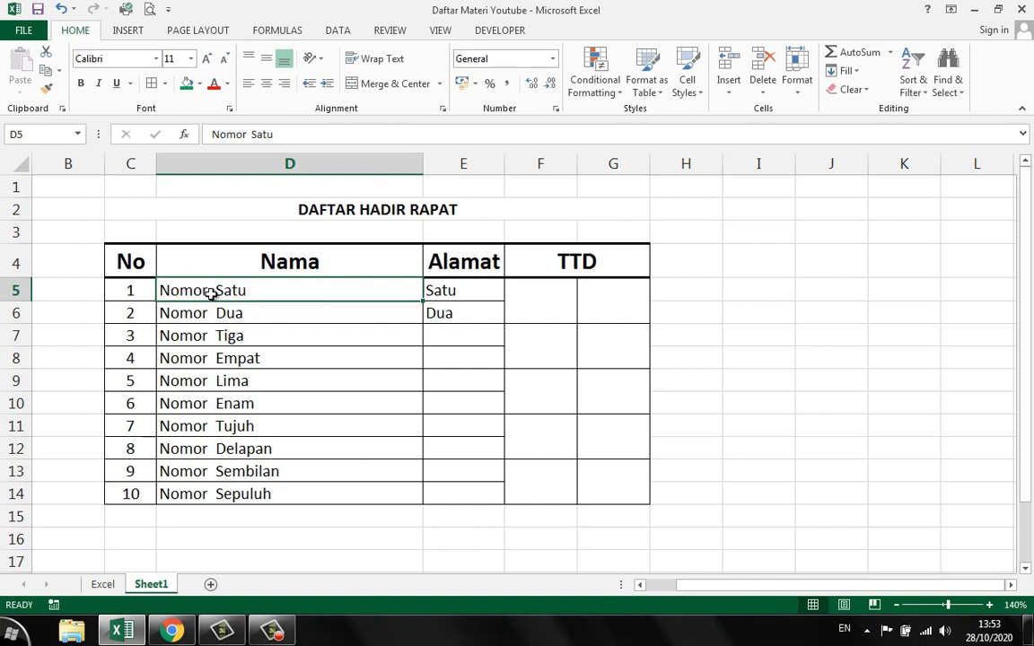
Fill E5 down to E14 using Flash Fill to extract the second word of each Nama entry.
left_click(459, 293)
left_click_drag(503, 303, 487, 506)
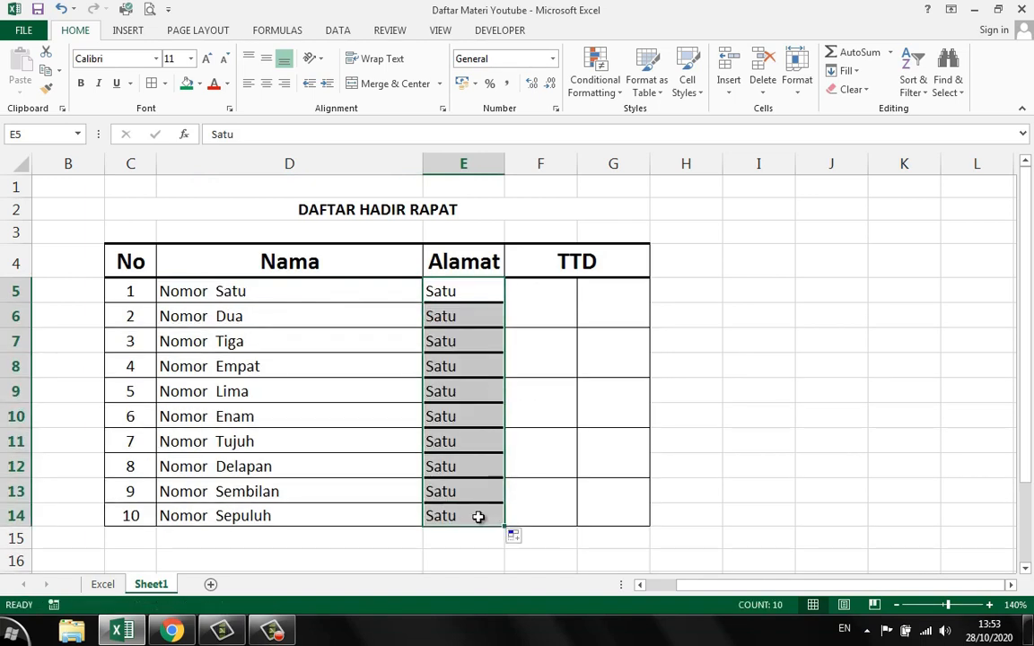
left_click(516, 537)
left_click(556, 518)
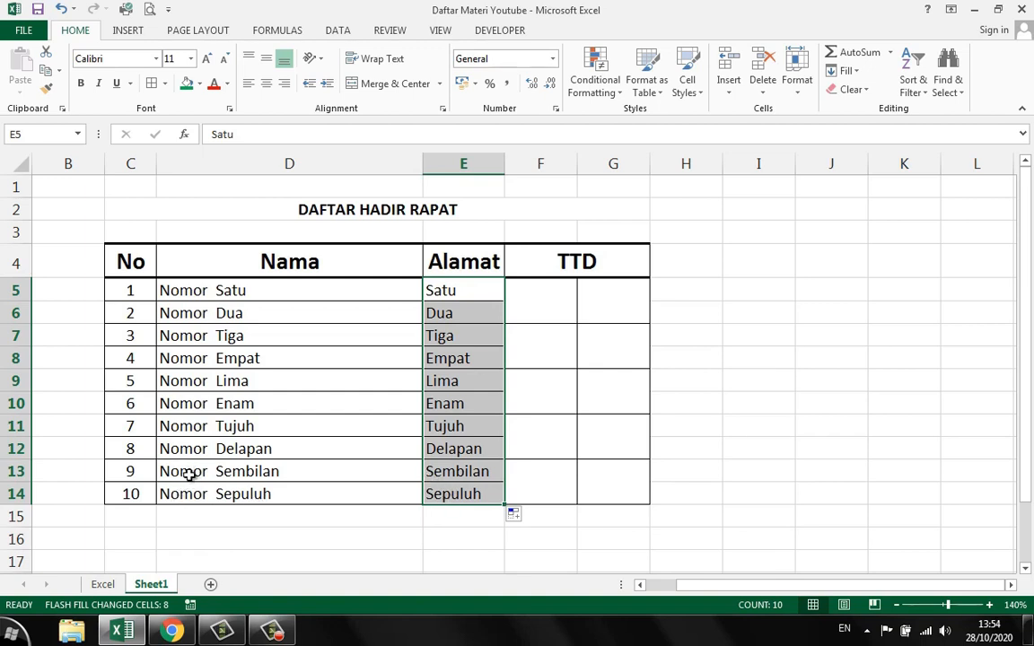
left_click(383, 401)
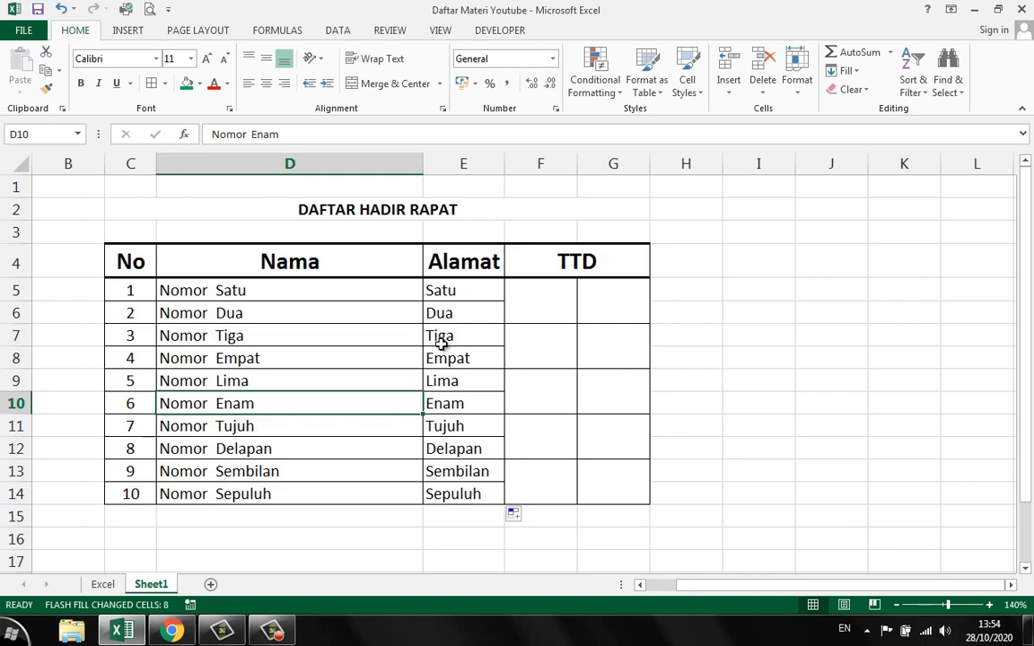
left_click(376, 340)
left_click(574, 348)
left_click(628, 349)
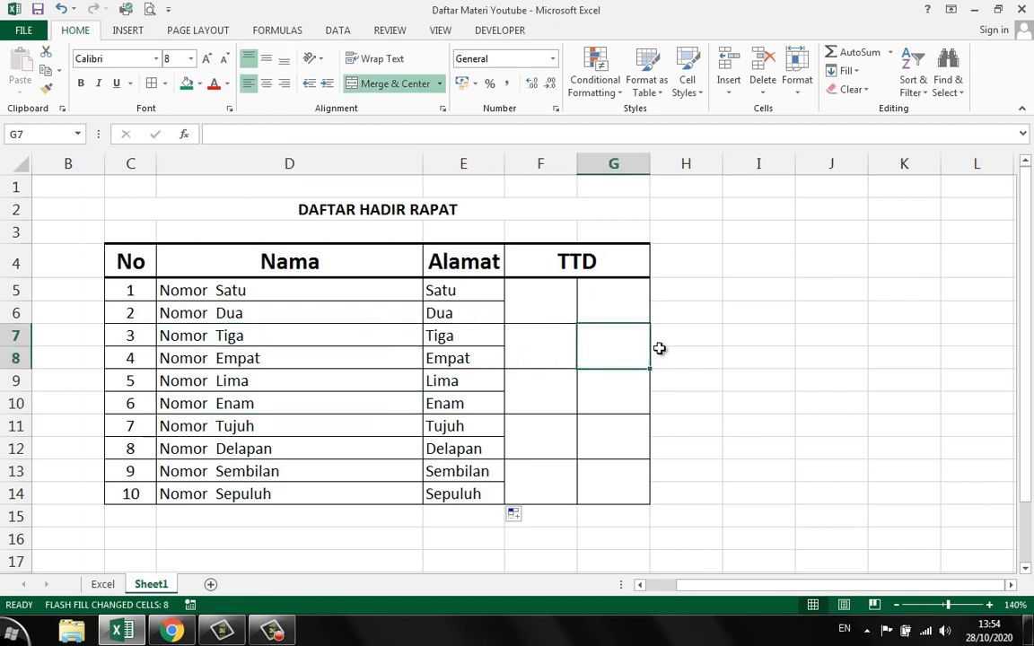
left_click(660, 351)
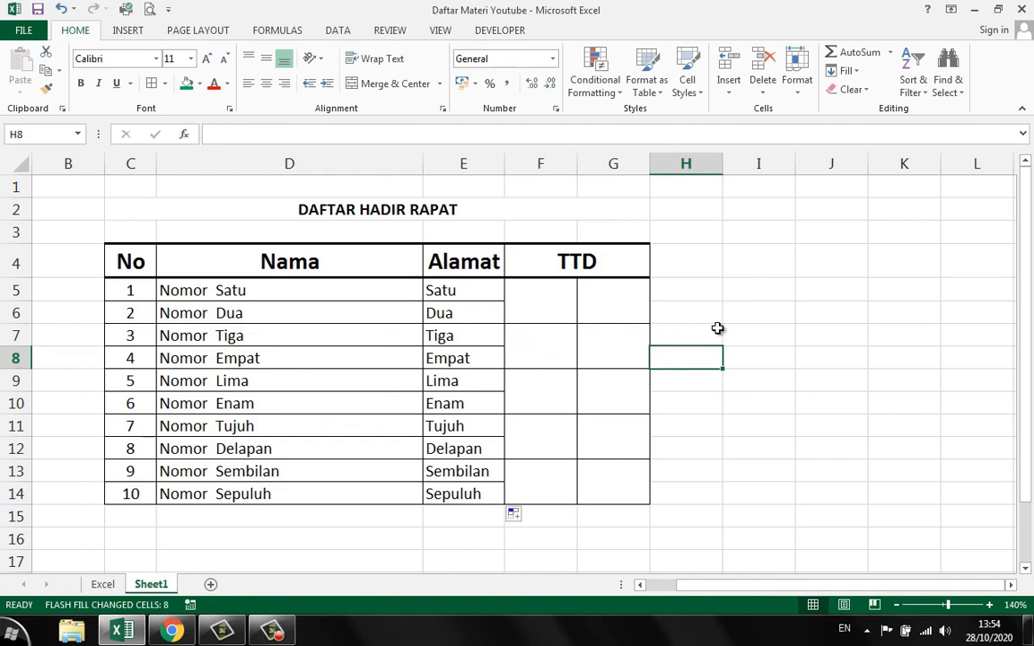
left_click(758, 352)
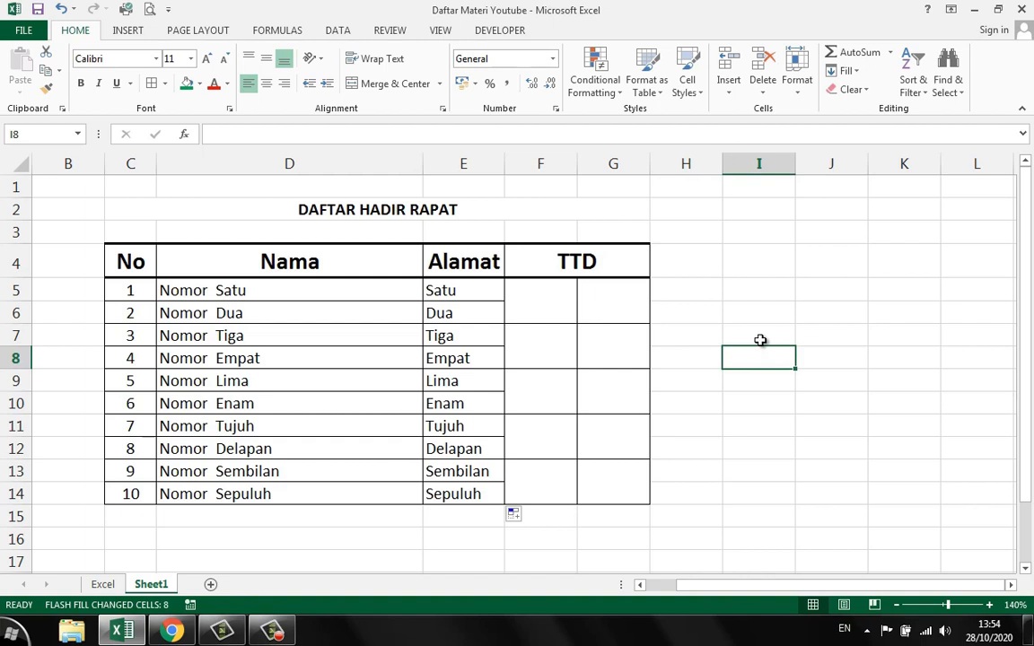
left_click(735, 464)
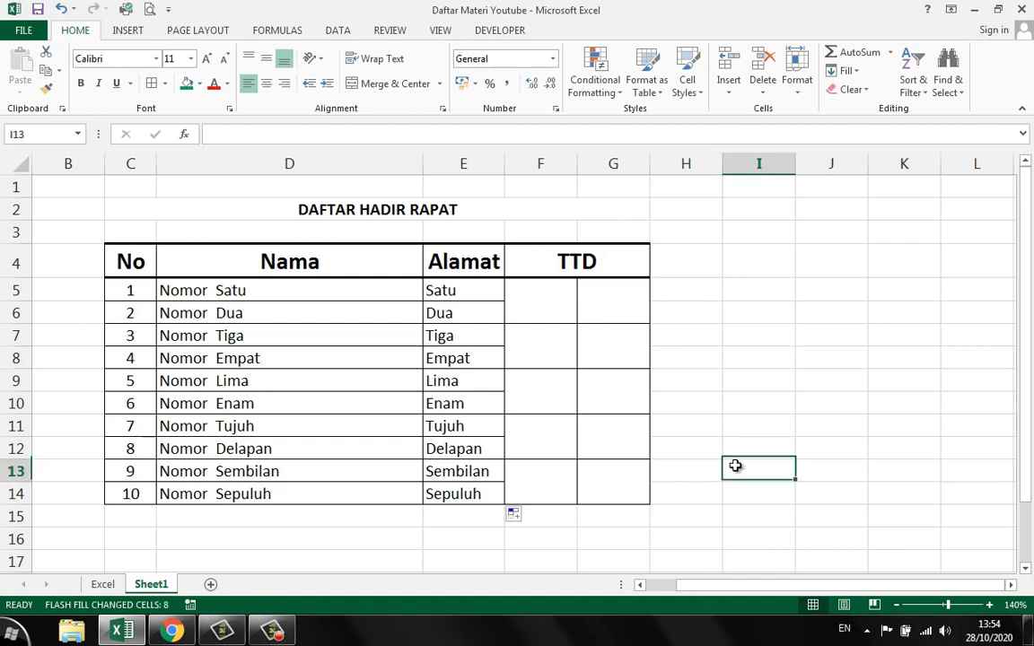
left_click(548, 309)
left_click_drag(608, 312, 622, 483)
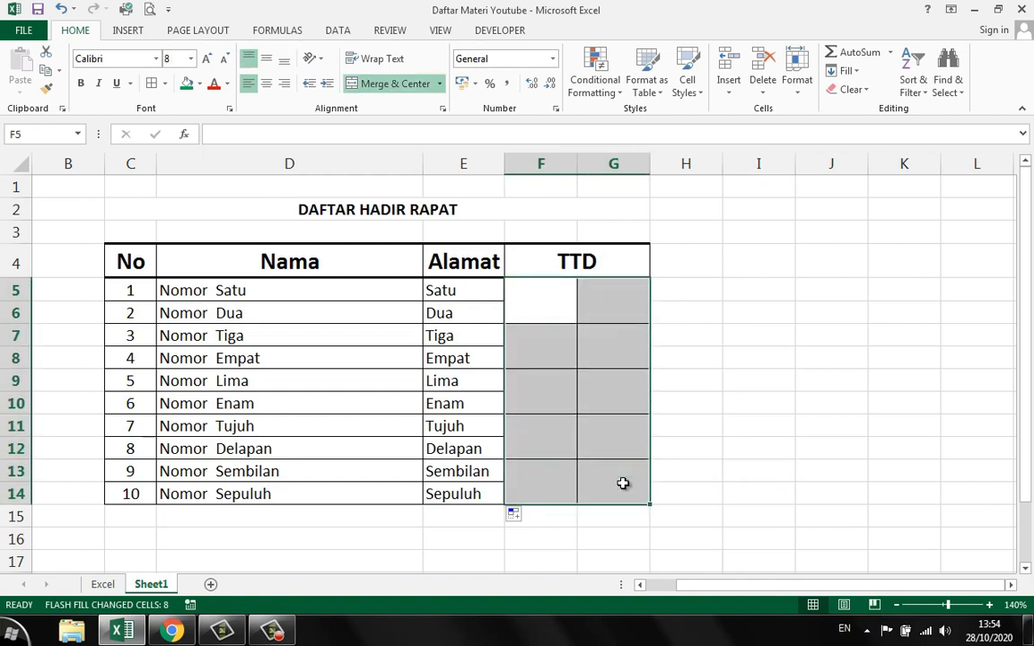
left_click(724, 316)
left_click_drag(537, 309, 618, 482)
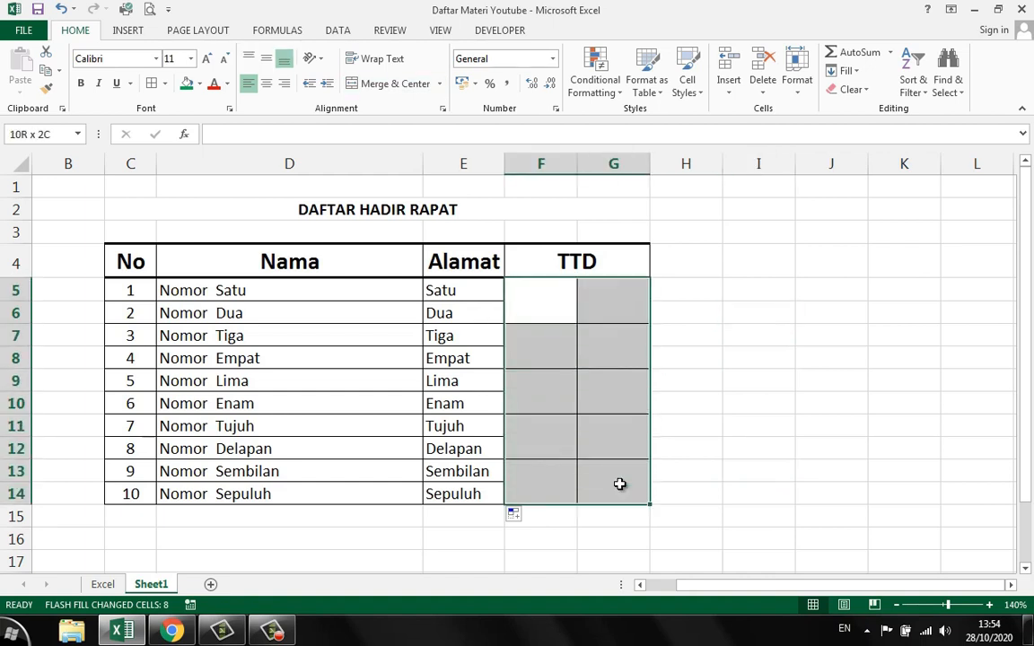
left_click(756, 336)
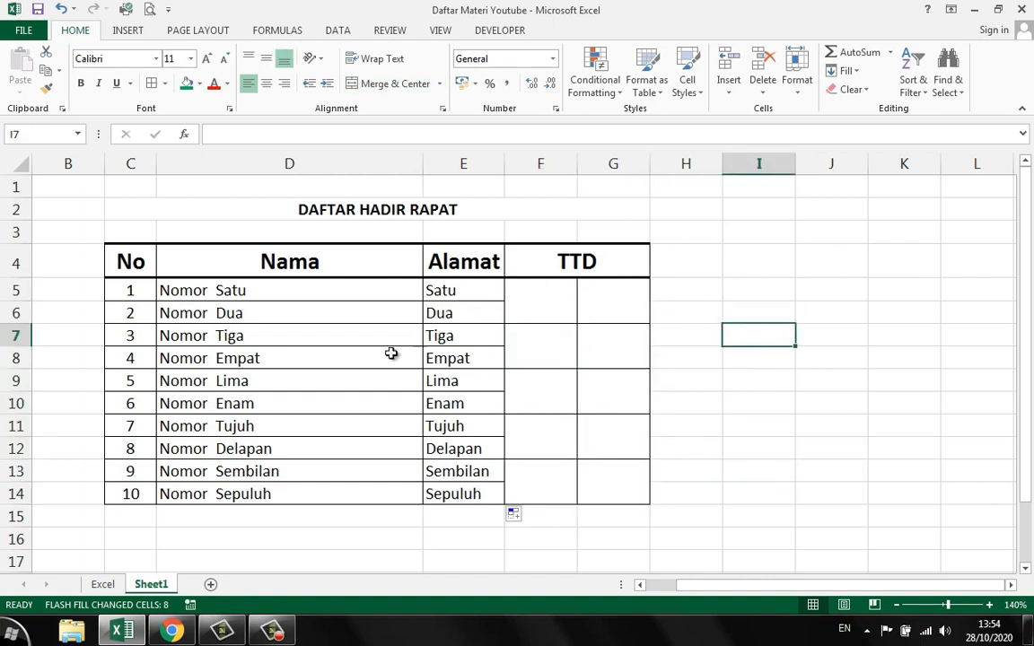
left_click(335, 208)
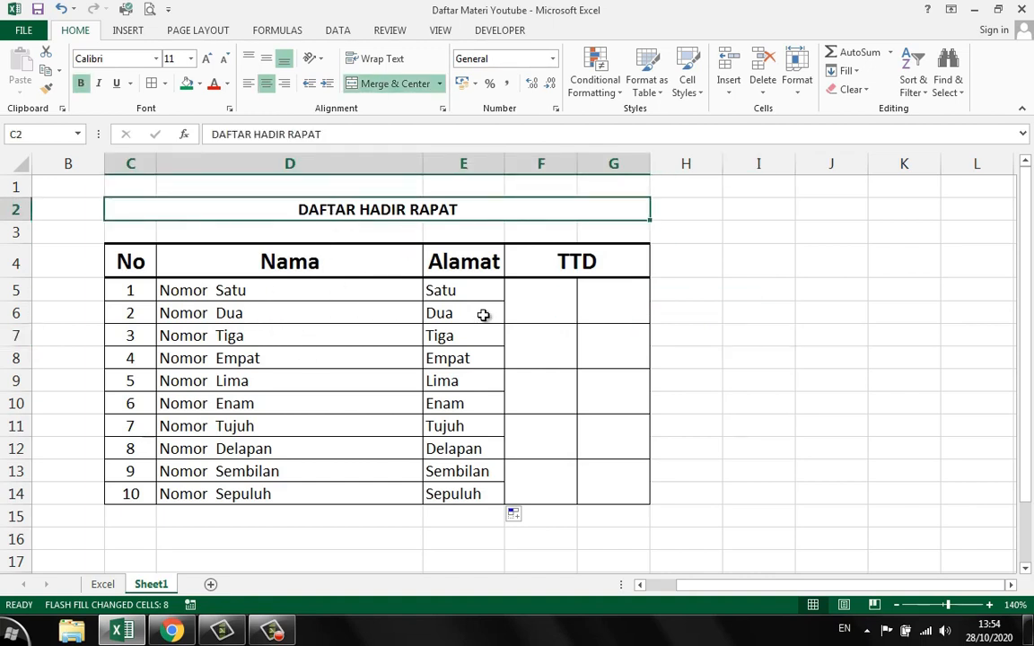
left_click(539, 307)
left_click(584, 310)
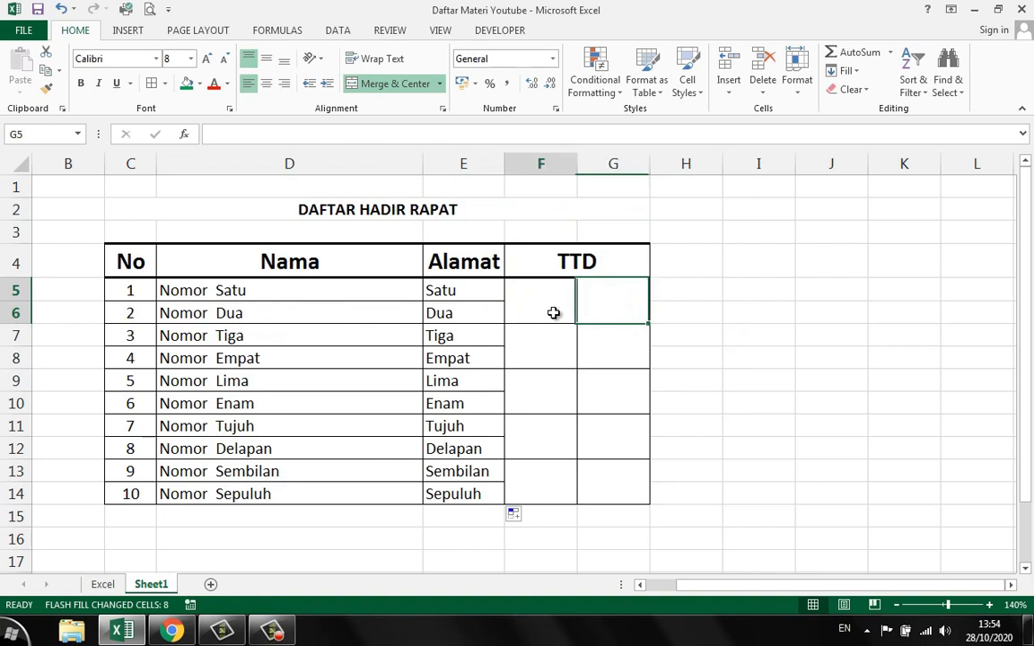
Hide the two TTD columns F and G.
left_click(554, 312)
left_click_drag(548, 156, 616, 165)
right_click(614, 169)
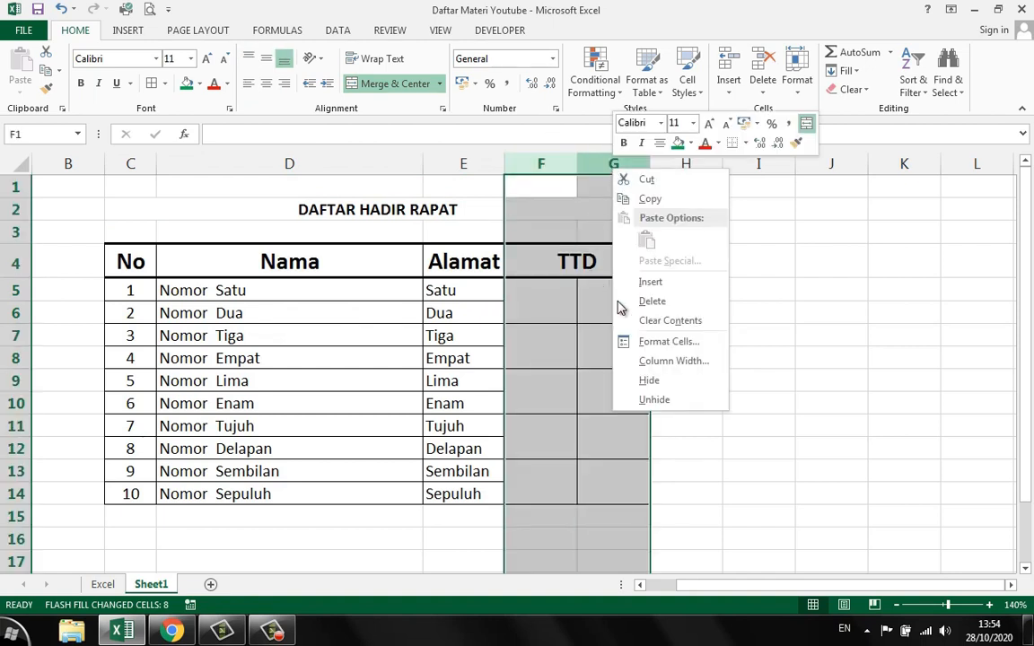
left_click(659, 388)
left_click(598, 372)
Enter the header TTd in H4, directly beside the Alamat column.
left_click(557, 267)
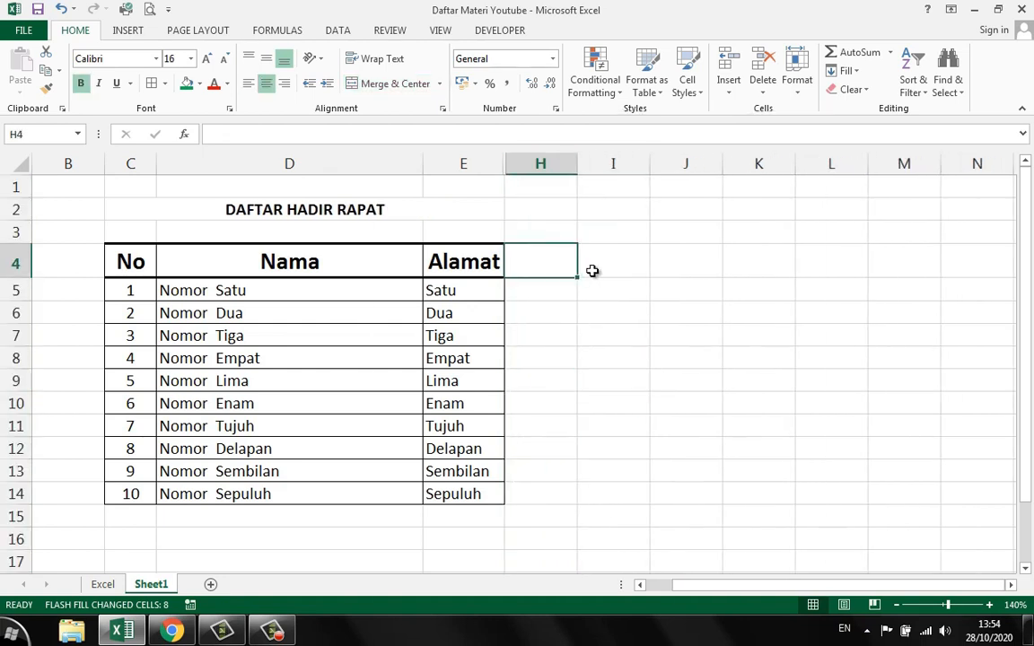
type("T")
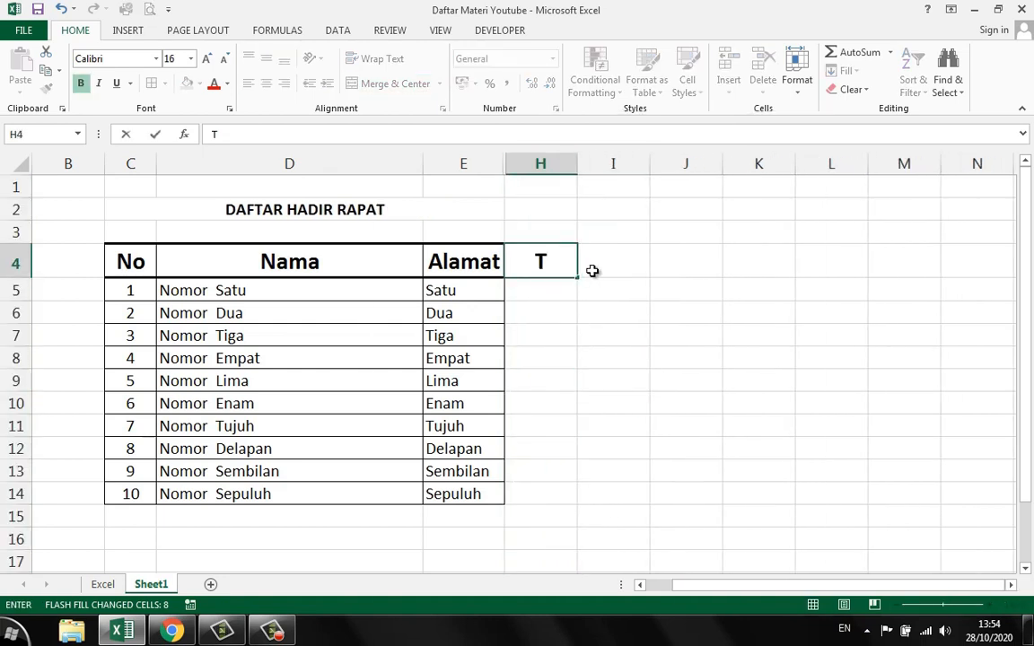
type("Td")
key("Return")
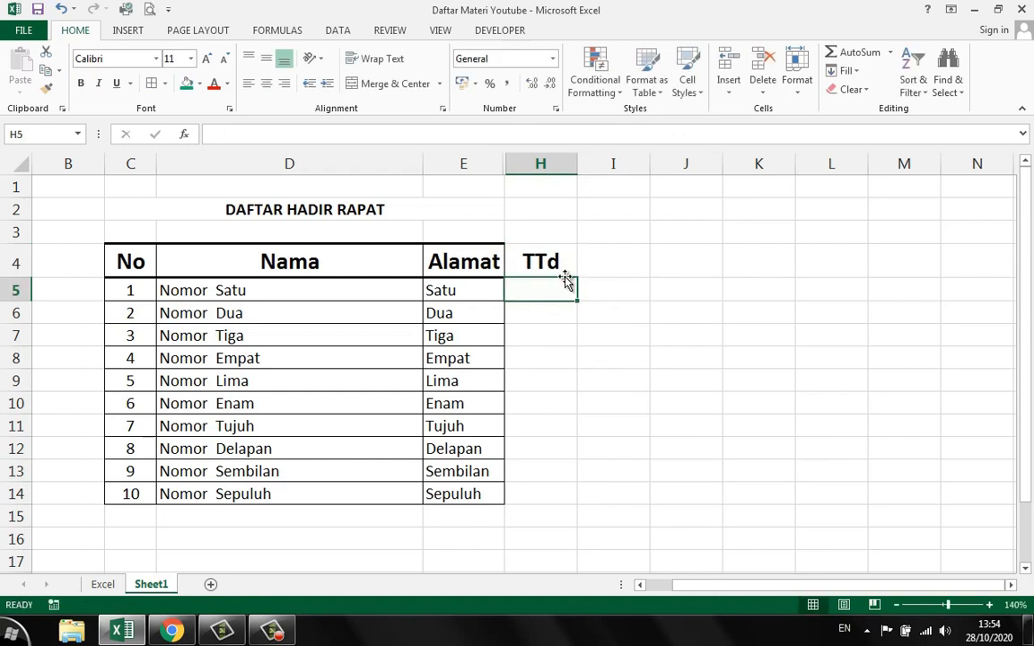
Apply All Borders to the TTd column range H4:H14.
left_click_drag(566, 263, 566, 507)
left_click_drag(523, 264, 545, 495)
left_click(167, 83)
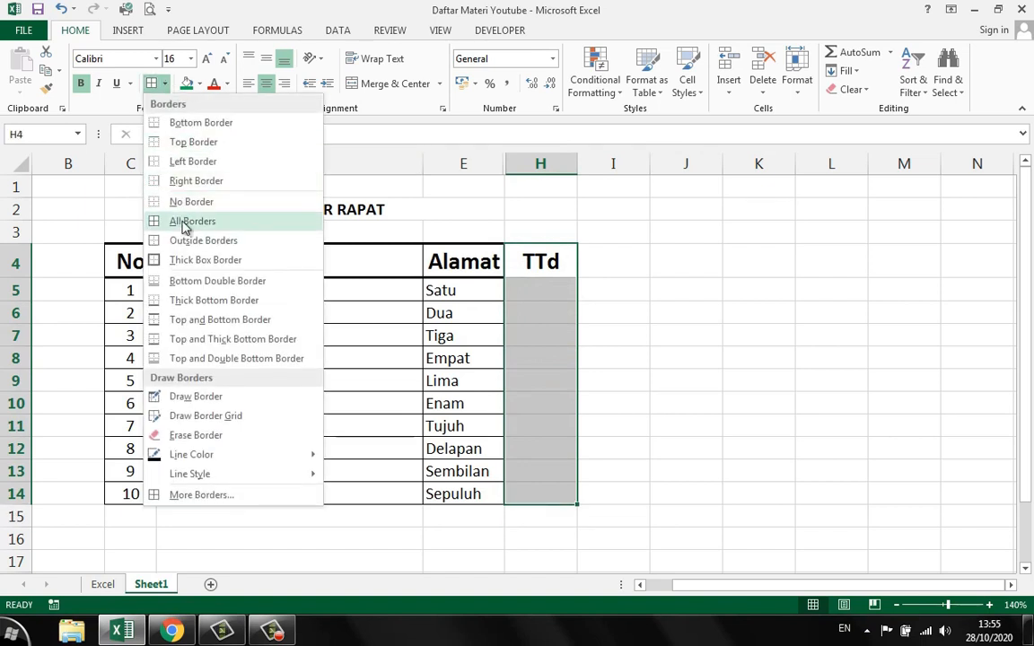
left_click(162, 221)
left_click(717, 319)
left_click(539, 265)
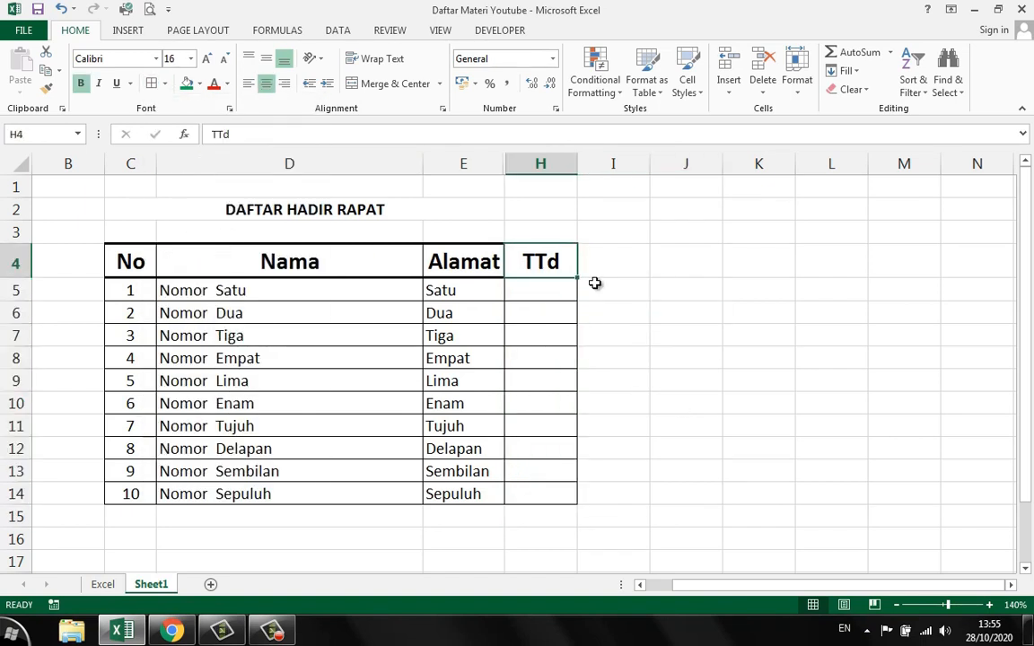
left_click(693, 373)
left_click(538, 289)
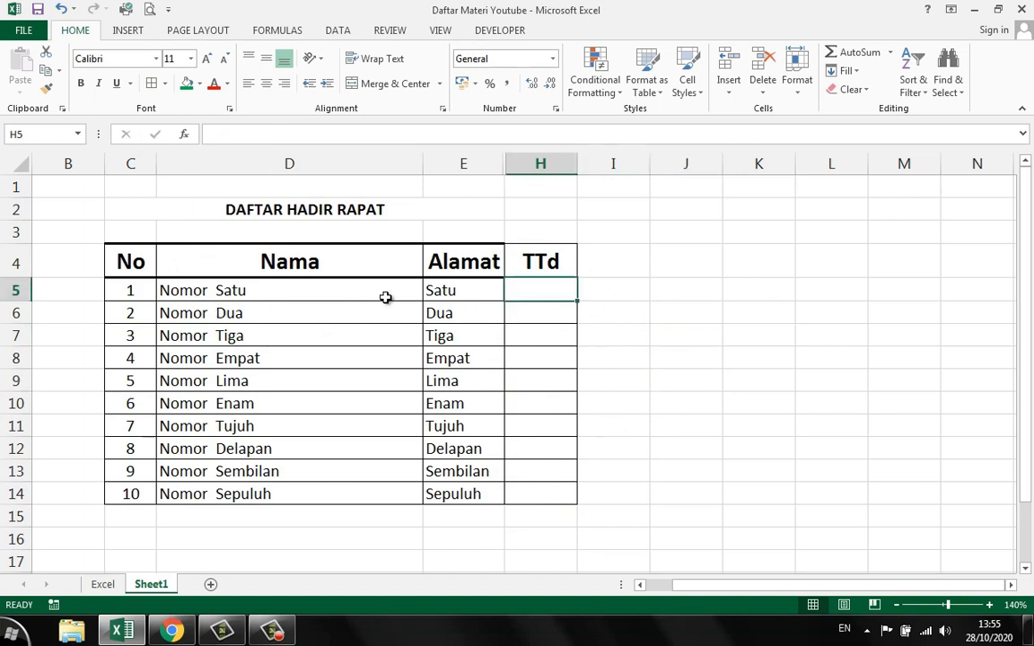
left_click(183, 292)
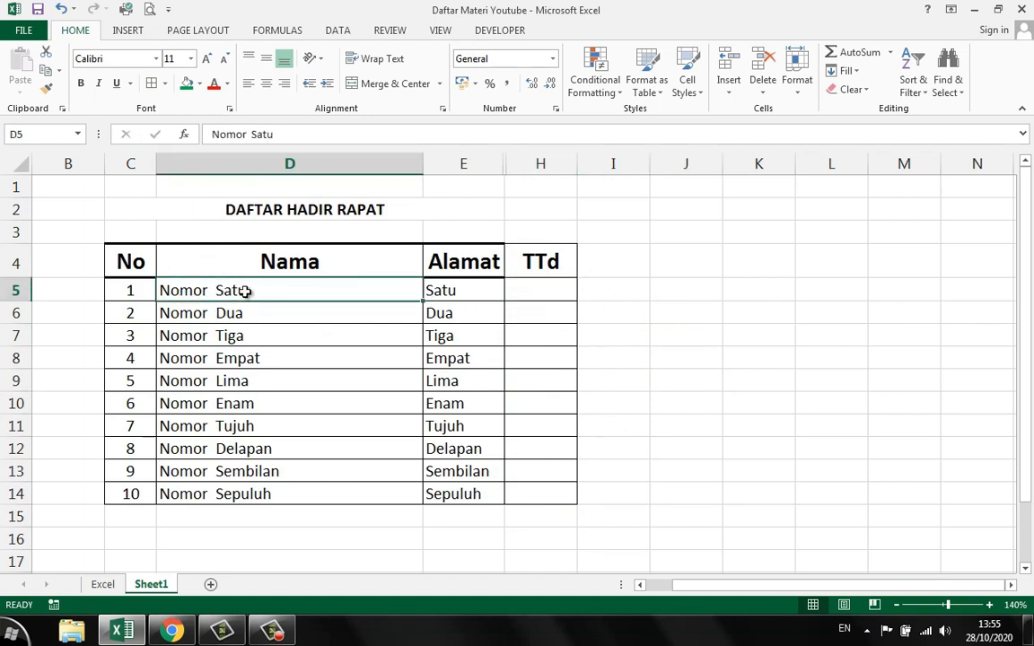
left_click(529, 294)
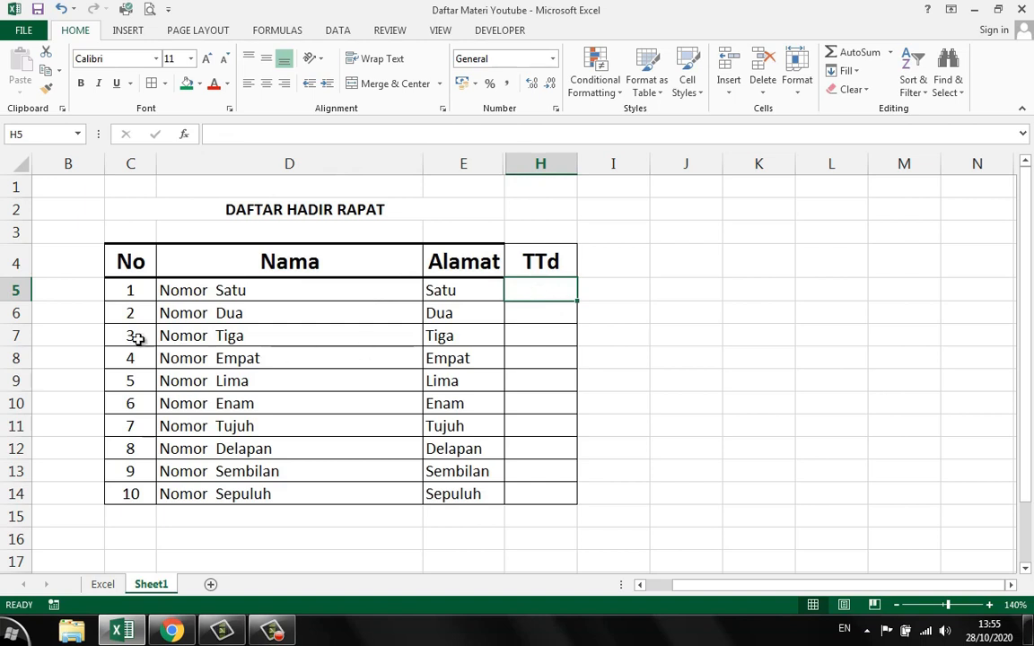
Make row 5 taller with middle-aligned contents and widen the TTd column H for signatures.
left_click_drag(19, 301, 19, 331)
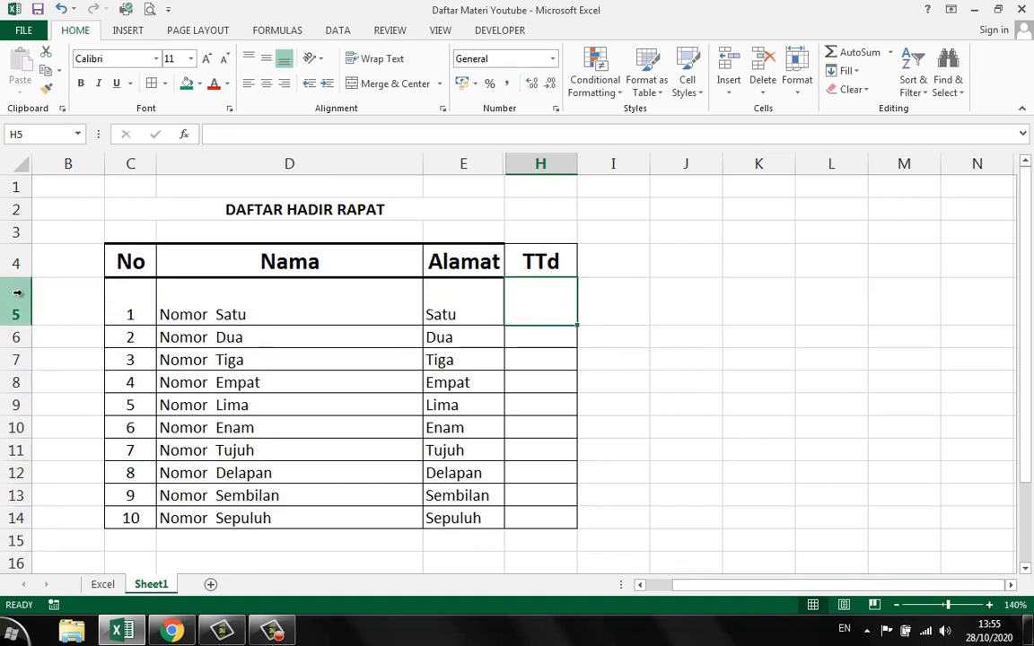
left_click(17, 292)
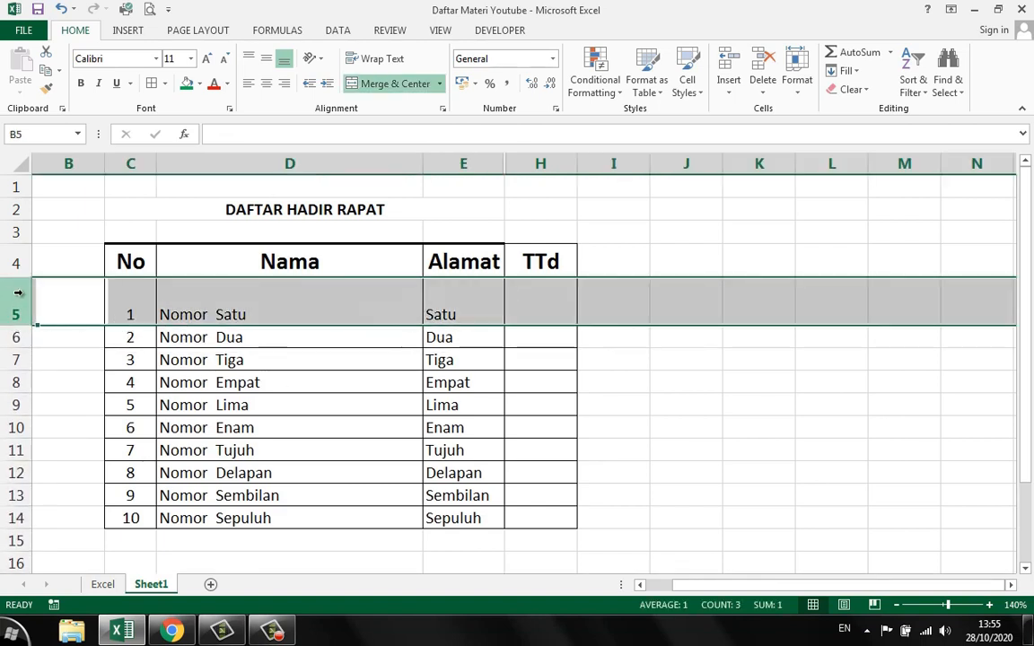
left_click(267, 59)
left_click(535, 306)
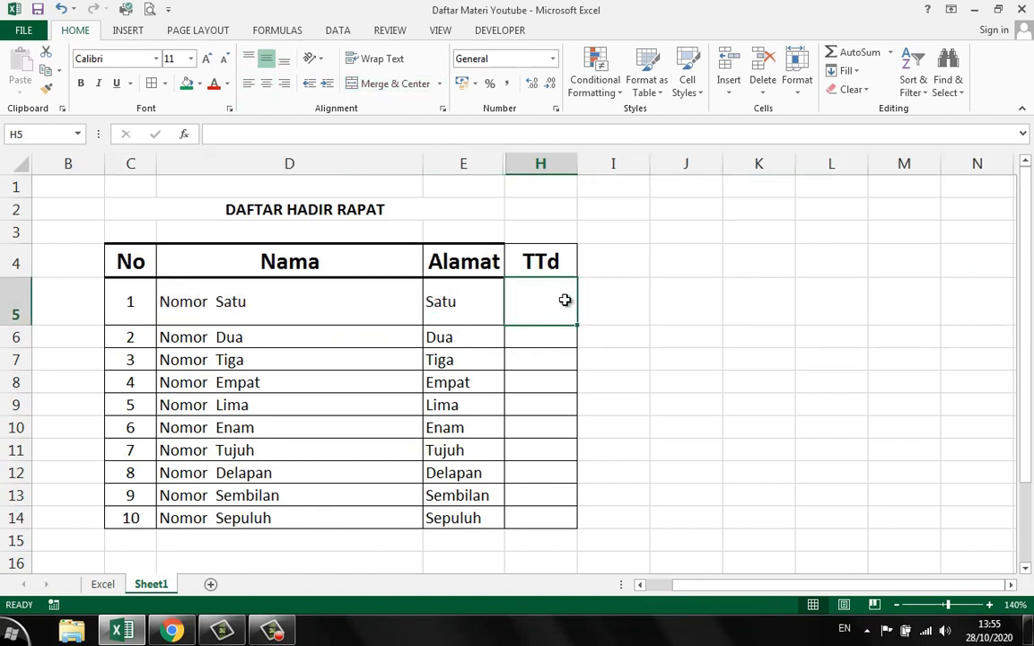
left_click_drag(577, 165, 618, 167)
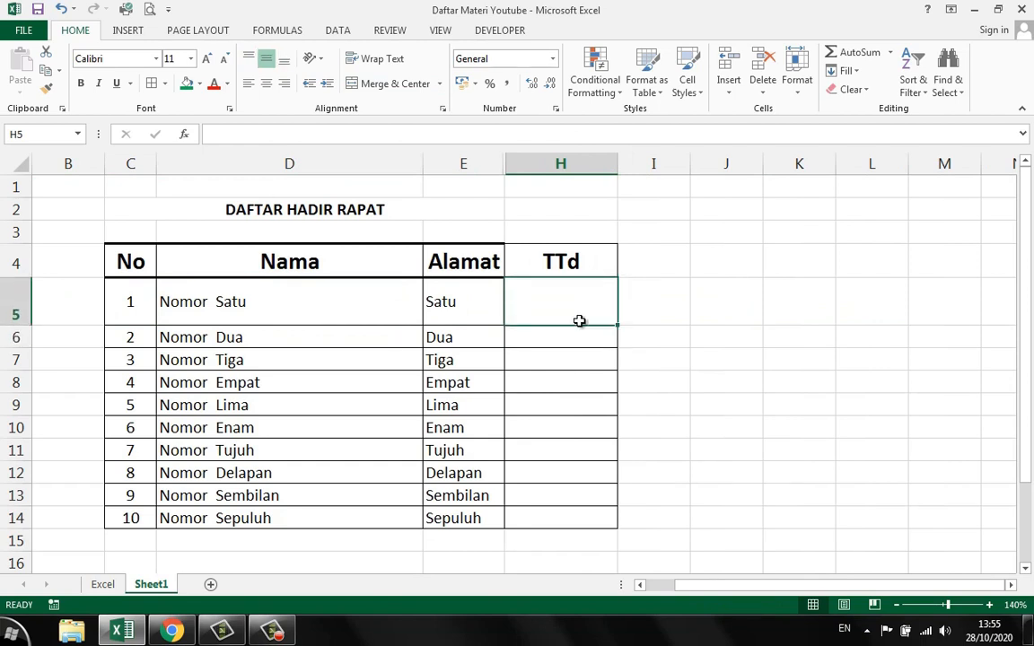
Increase the height of rows 6 to 14 to about that of row 5 and middle-align their contents vertically.
left_click_drag(13, 337, 7, 518)
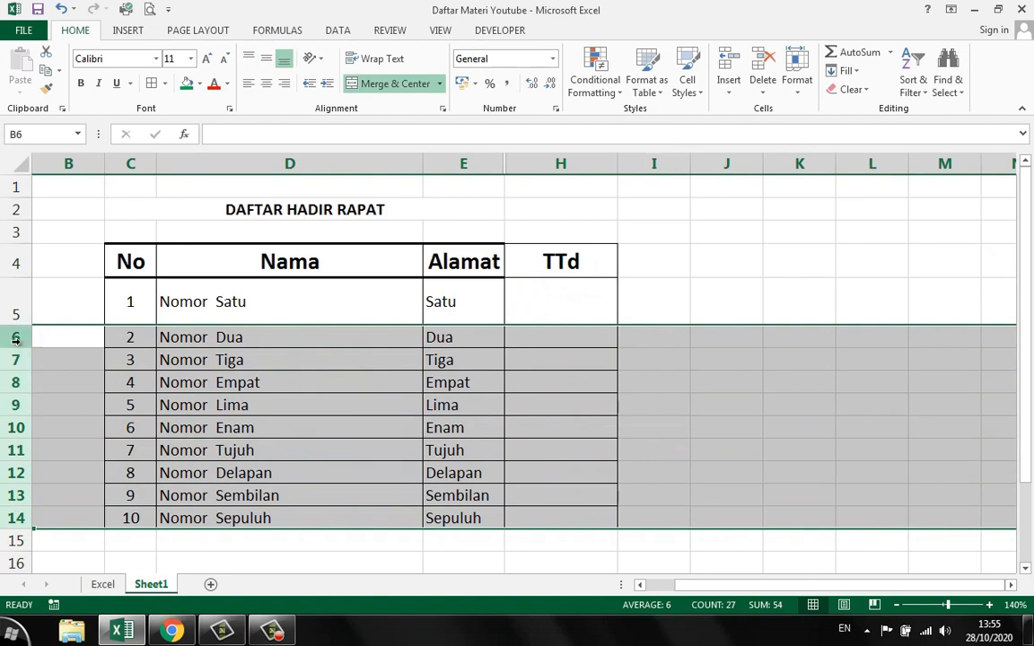
left_click_drag(13, 349, 20, 370)
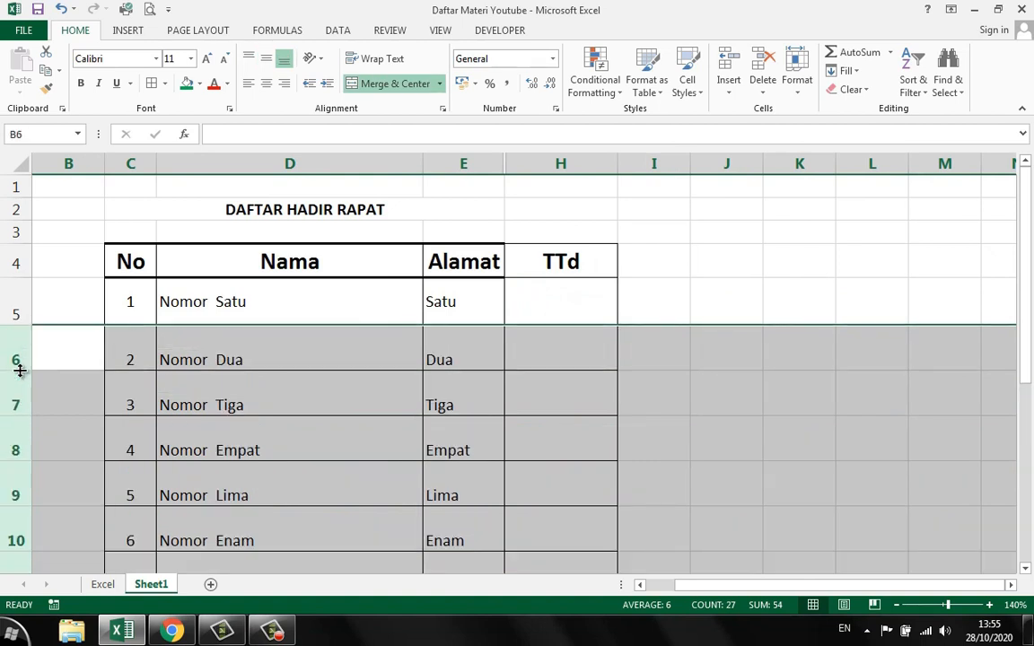
left_click(249, 57)
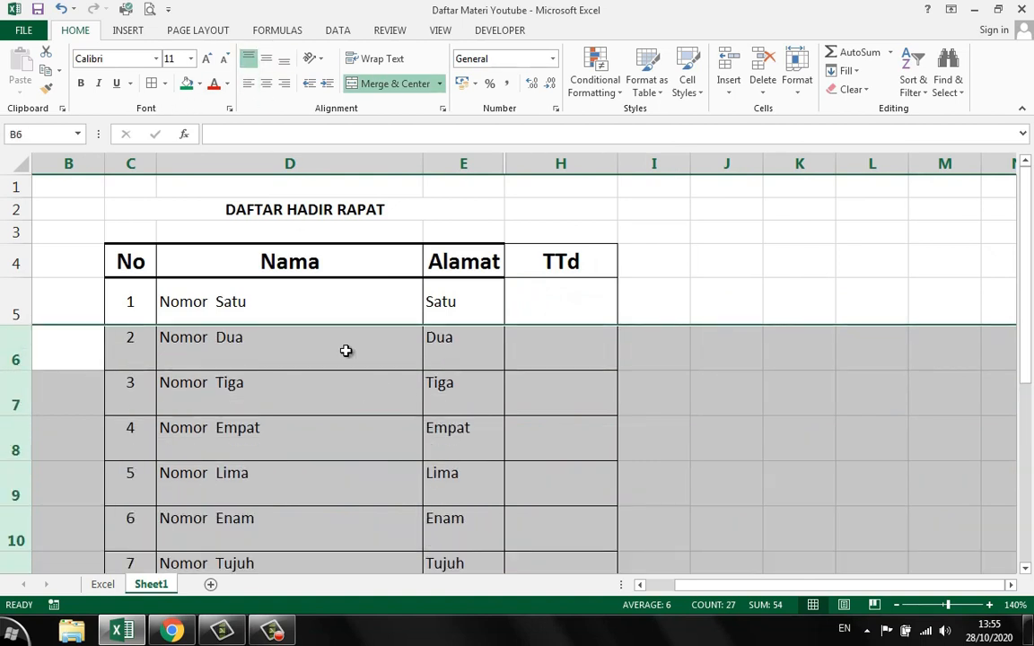
left_click(268, 60)
left_click(547, 392)
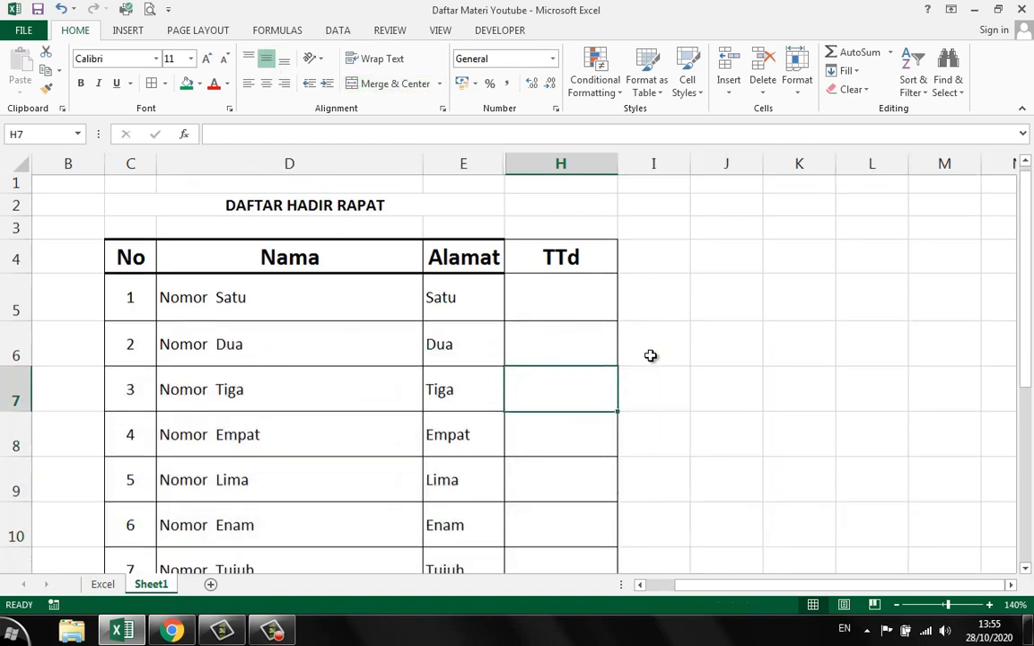
Review the enlarged rows of the attendance table across the No, Nama and Alamat columns.
scroll(508, 381, "down", 2)
scroll(351, 383, "up", 1)
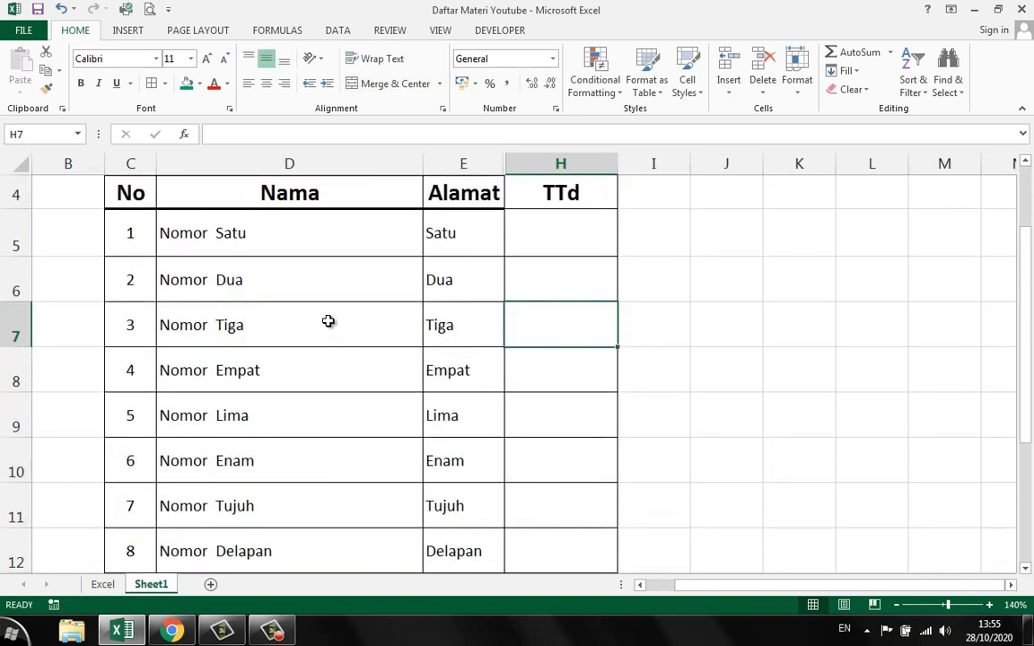
left_click(296, 231)
left_click(455, 237)
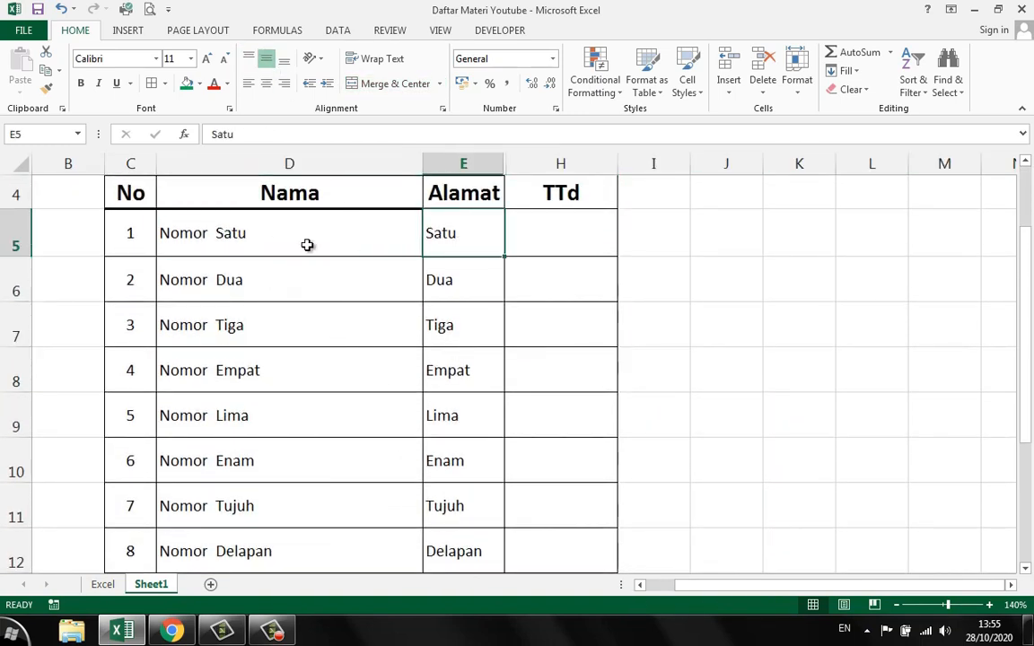
left_click(220, 226)
left_click(134, 239)
left_click(297, 235)
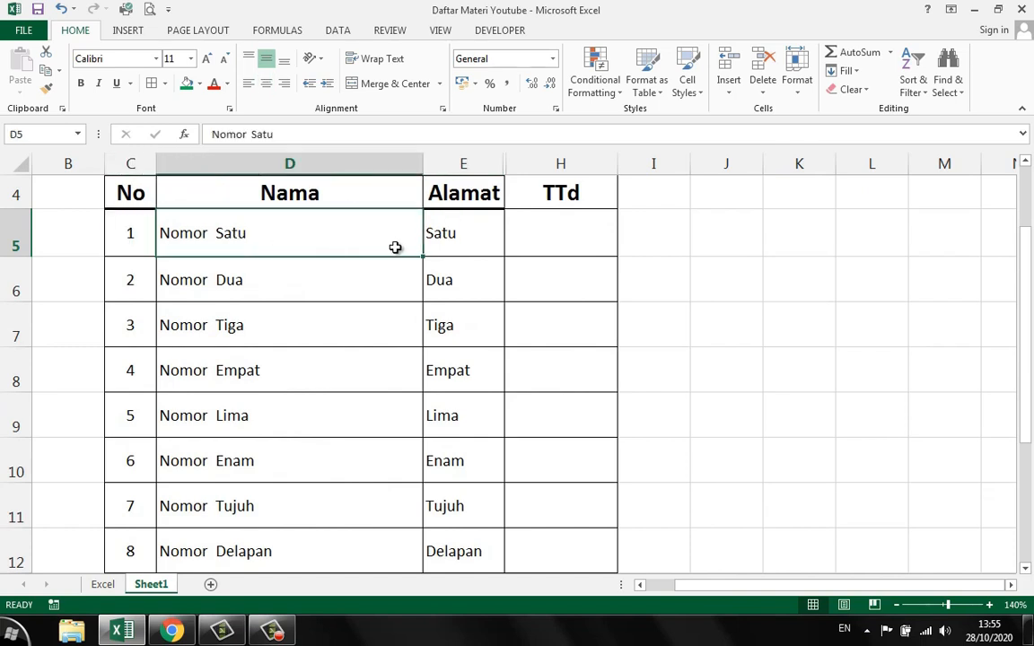
left_click(453, 244)
left_click(288, 247)
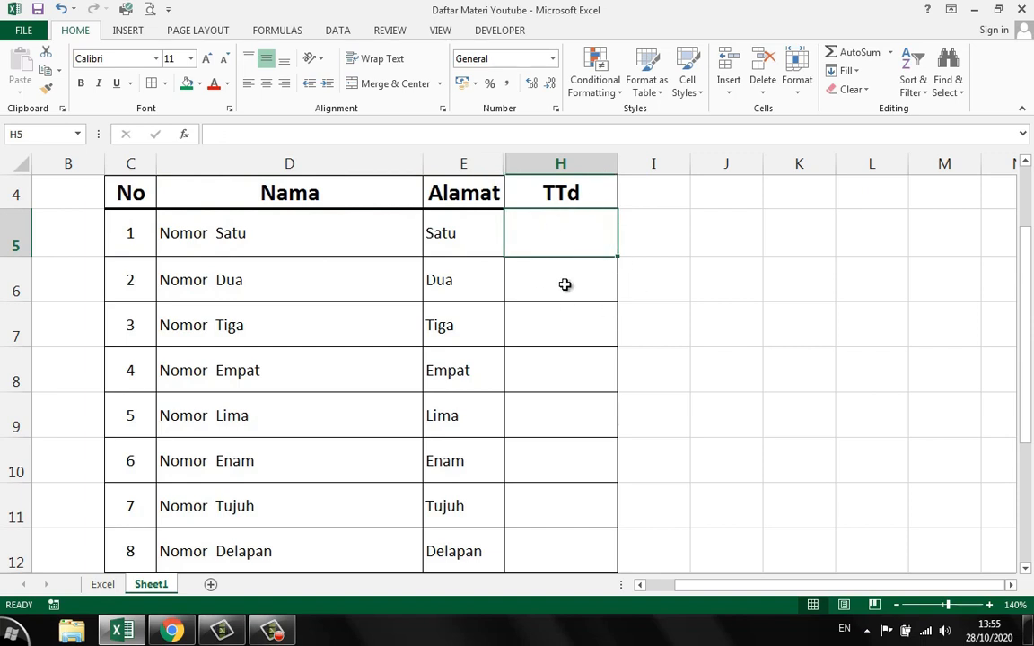
Remove the TTd column H and unhide the original TTD columns F and G.
left_click(605, 213)
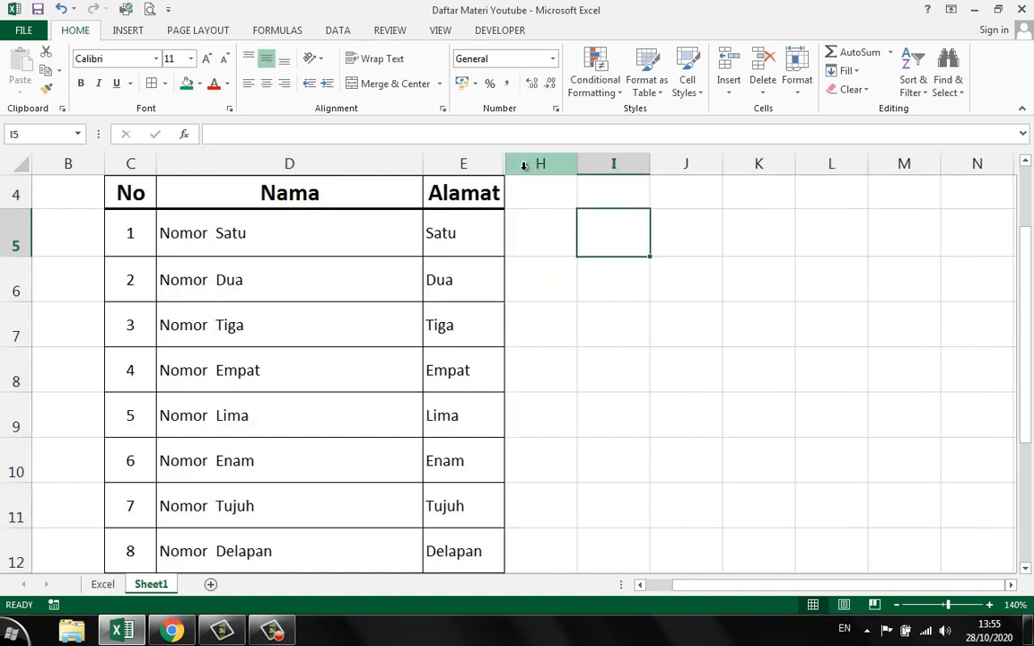
left_click_drag(511, 165, 489, 166)
right_click(495, 166)
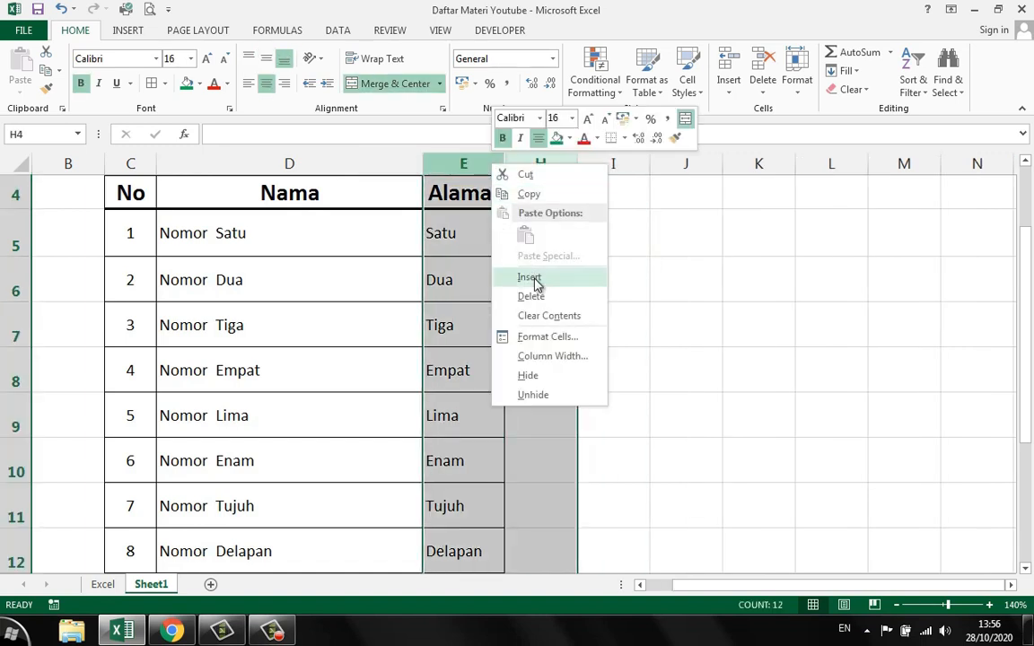
left_click(566, 390)
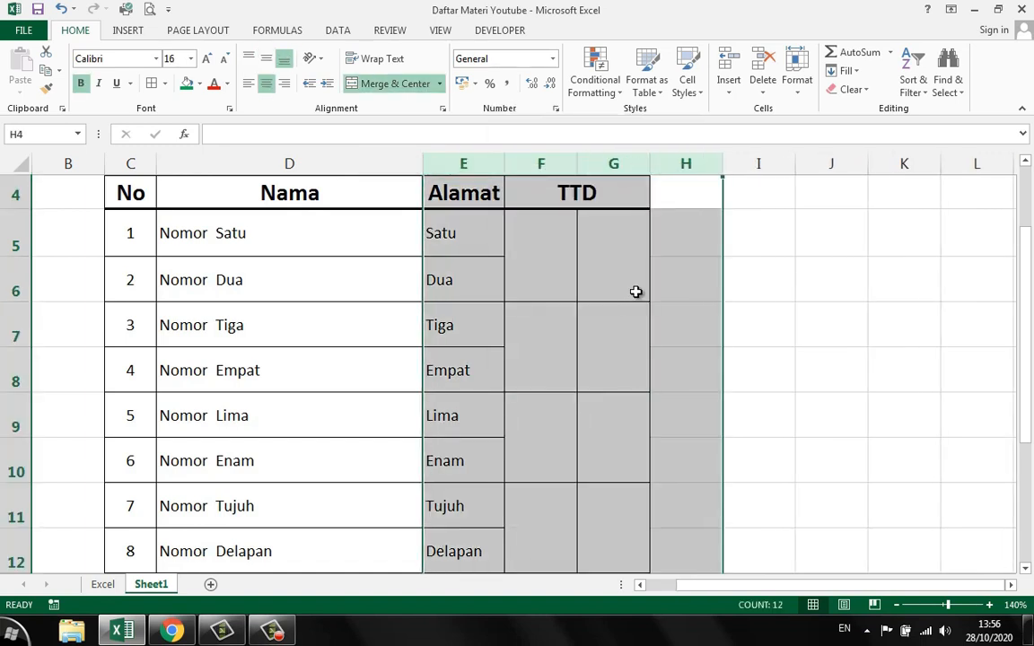
left_click(740, 315)
Reduce the height of rows 5 to 14 so the whole attendance table is compact.
left_click(600, 273)
left_click_drag(20, 234, 18, 424)
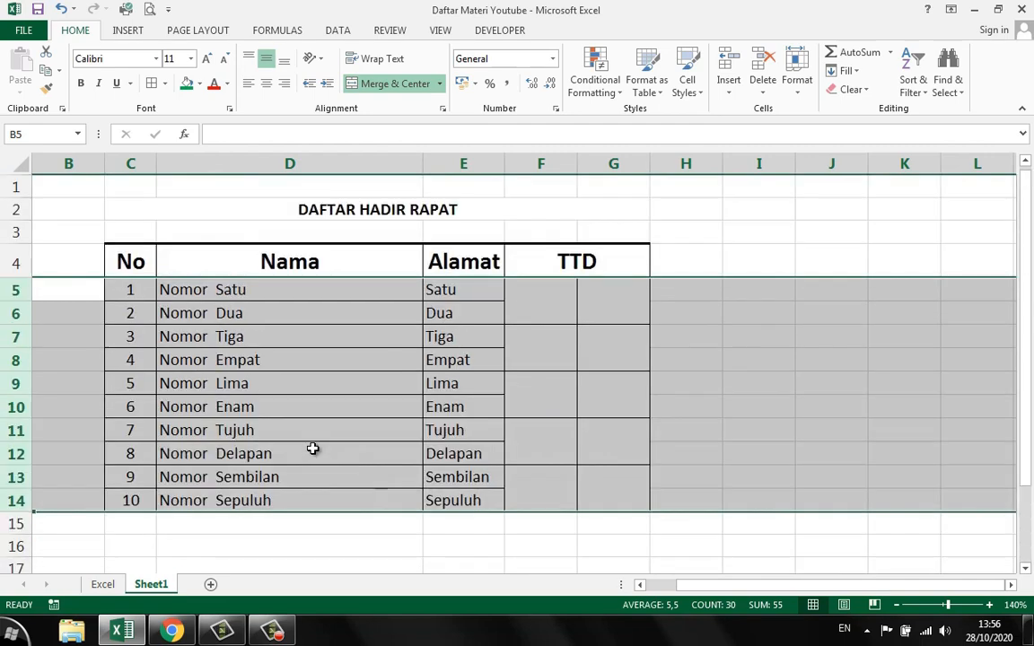
left_click(298, 385)
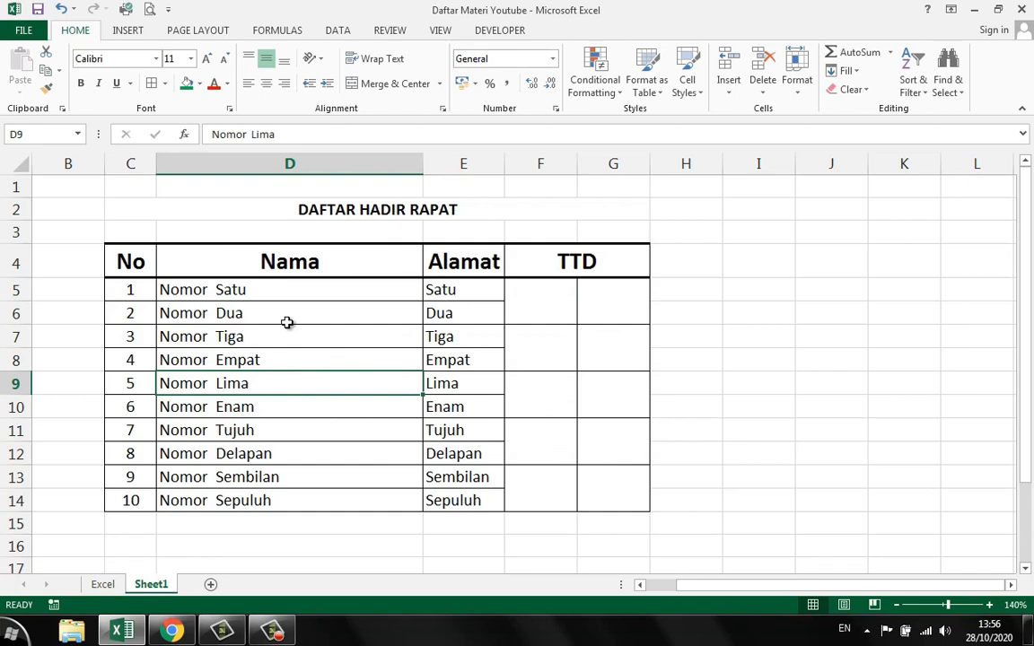
scroll(305, 321, "down", 2)
scroll(314, 336, "up", 2)
left_click(534, 303)
left_click(595, 313)
left_click(575, 347)
left_click(629, 361)
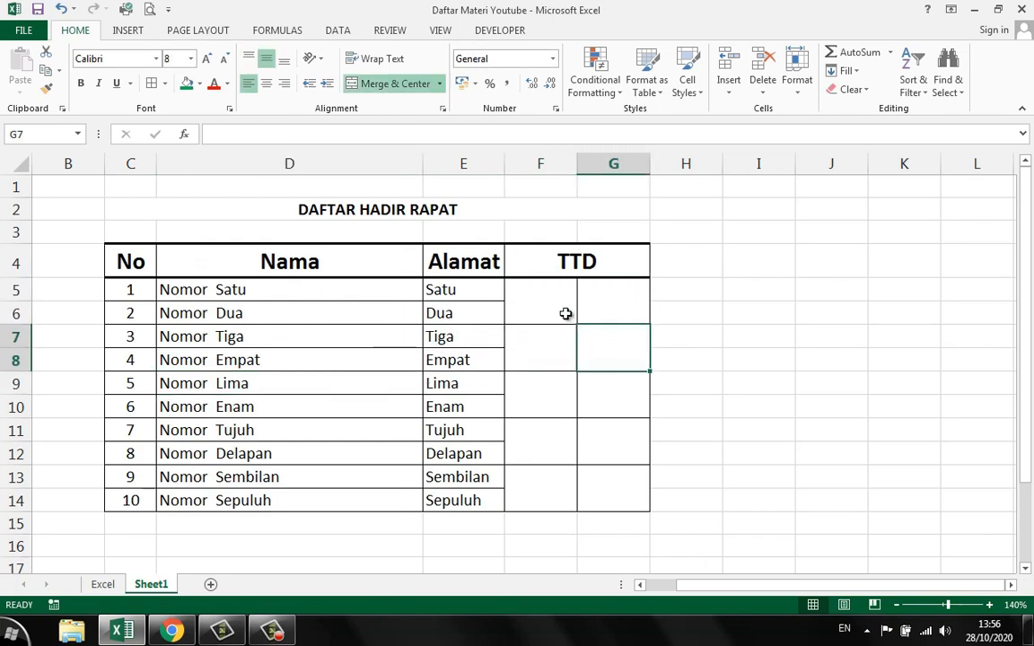
Number the first pair of merged TTD cells, entering 1 in F5 and 2 in G5.
left_click(557, 313)
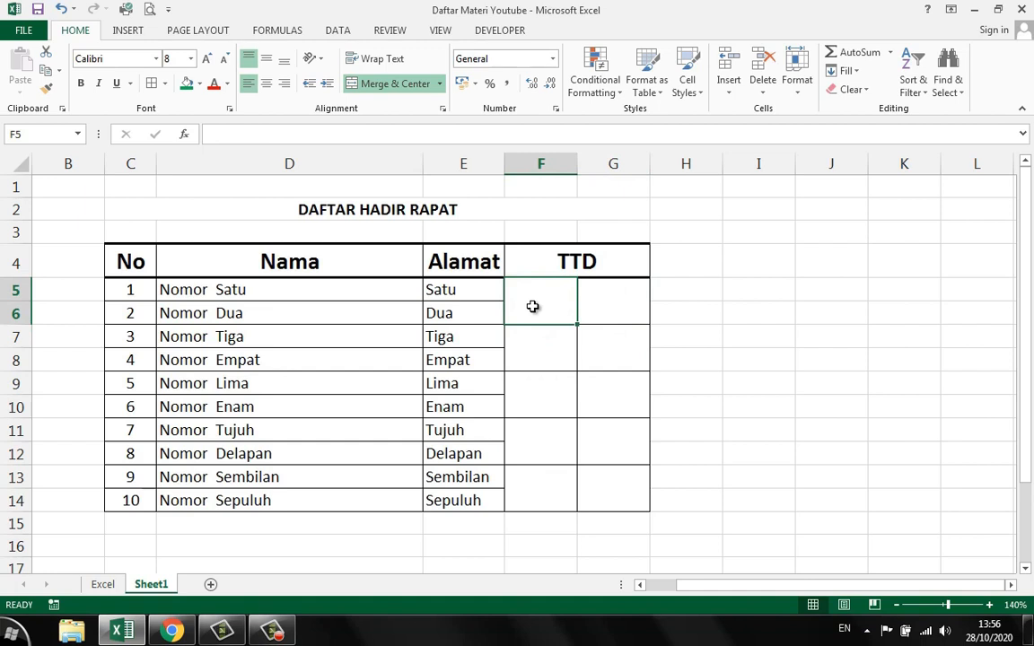
type("1")
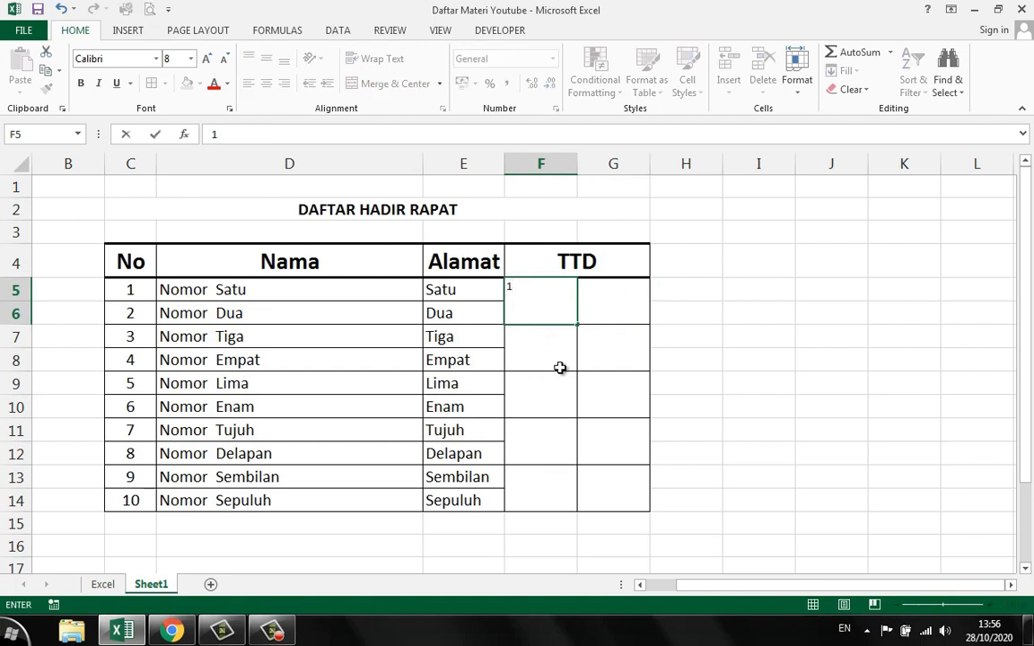
left_click(602, 310)
left_click(532, 302)
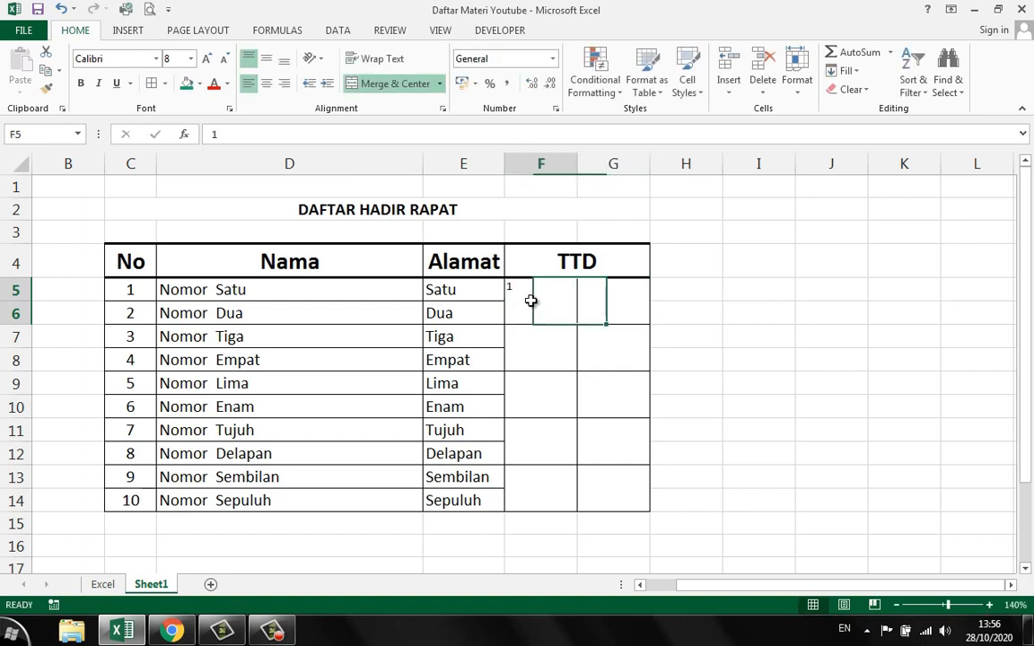
left_click(627, 319)
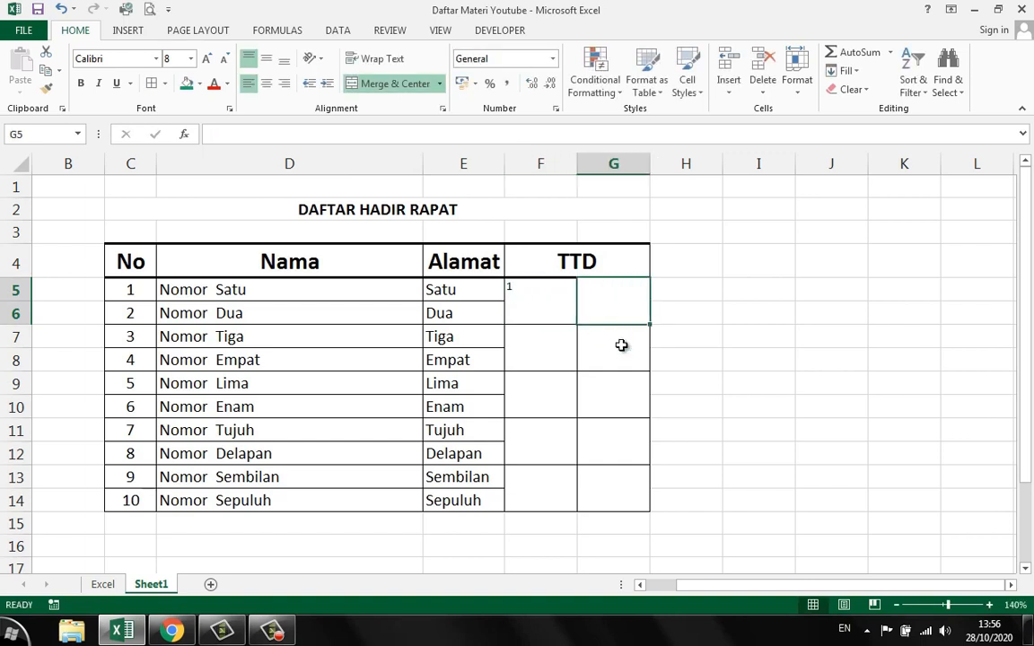
type("2")
left_click(622, 345)
Number the next two pairs of TTD cells: 3 in F7, 4 in G7, 5 in F9 and 6 in G9.
left_click(523, 340)
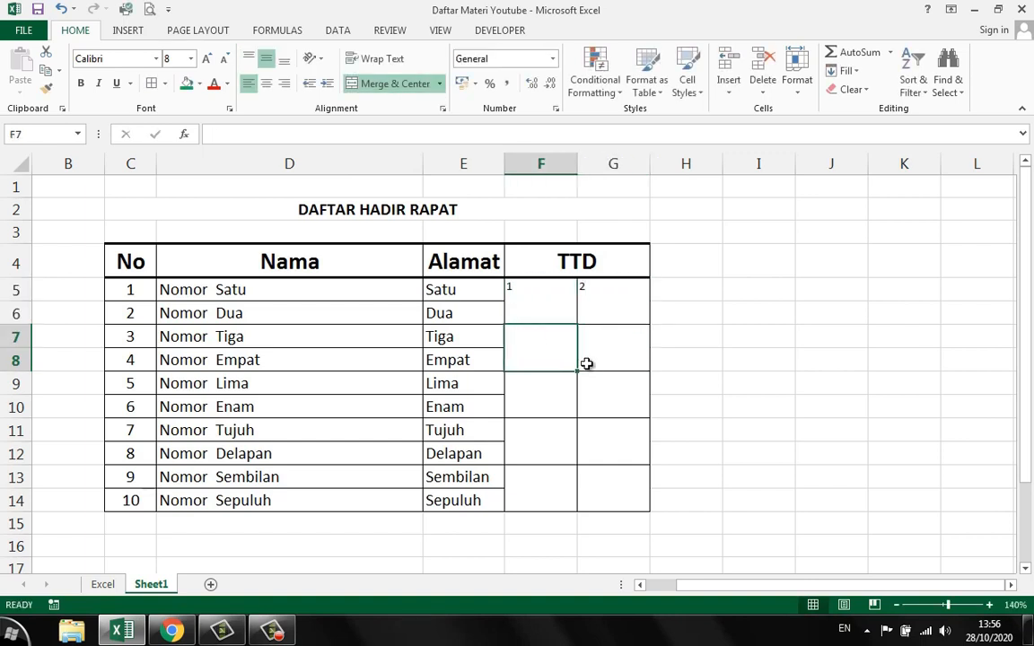
type("3")
key("Tab")
type("4")
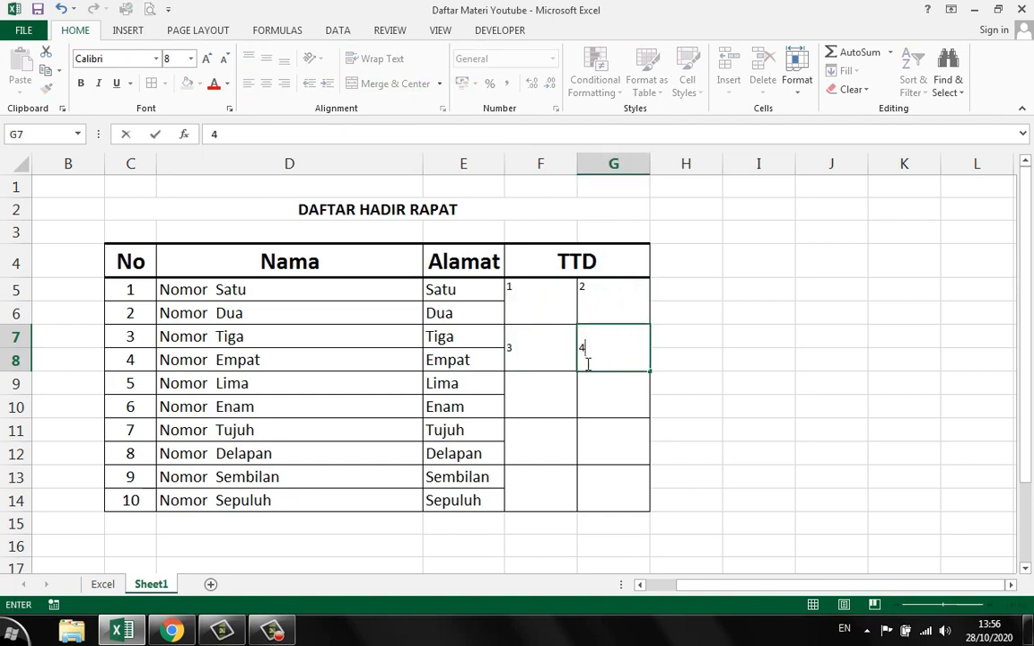
key("Return")
type("5")
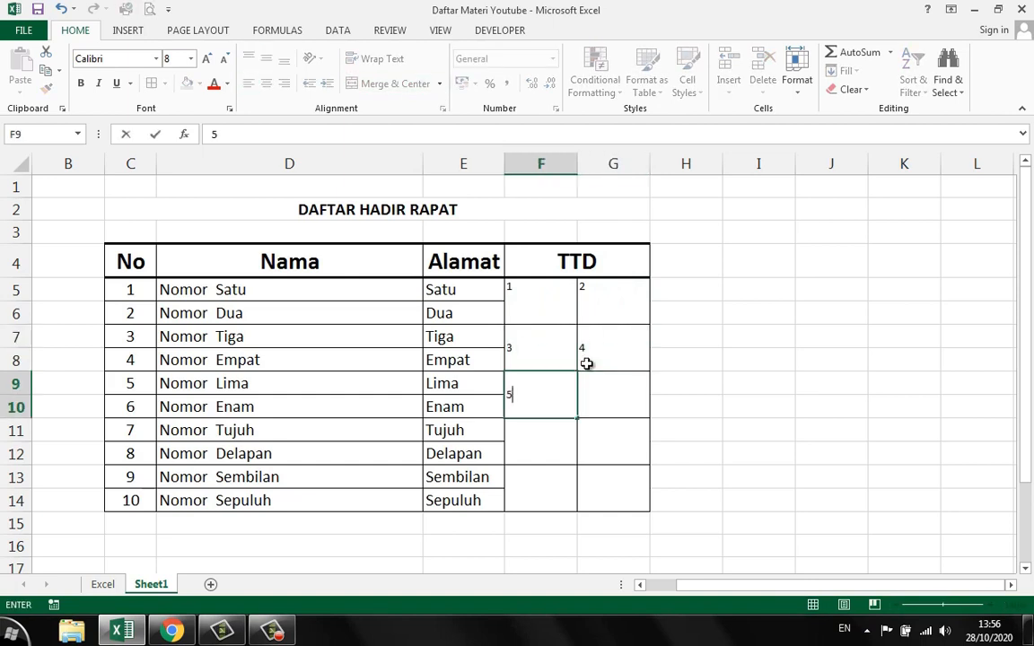
key("Tab")
type("6")
key("Return")
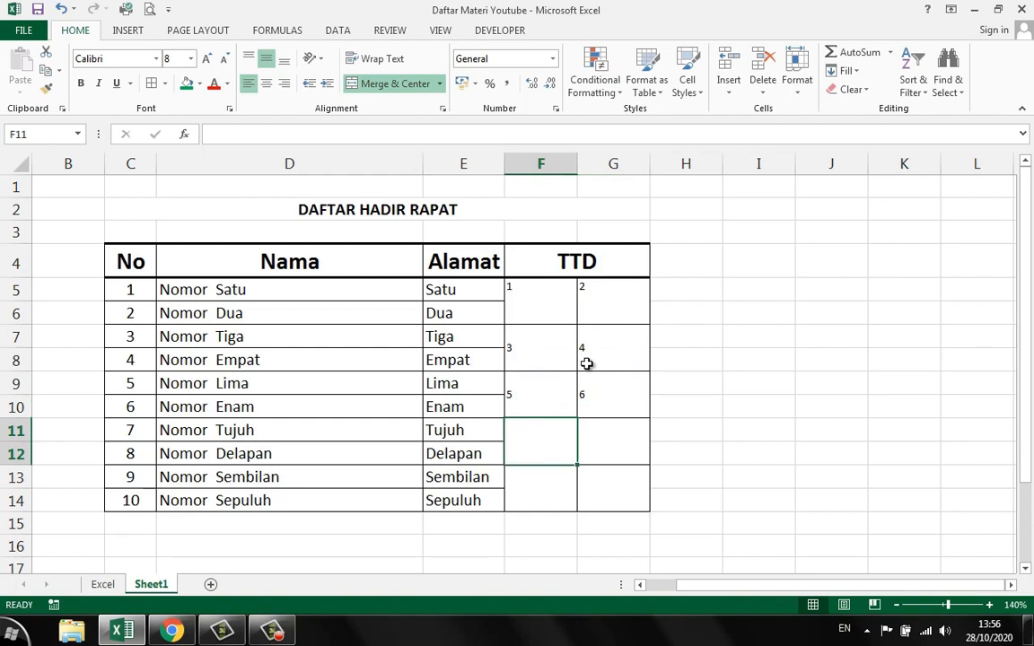
left_click_drag(543, 296, 600, 475)
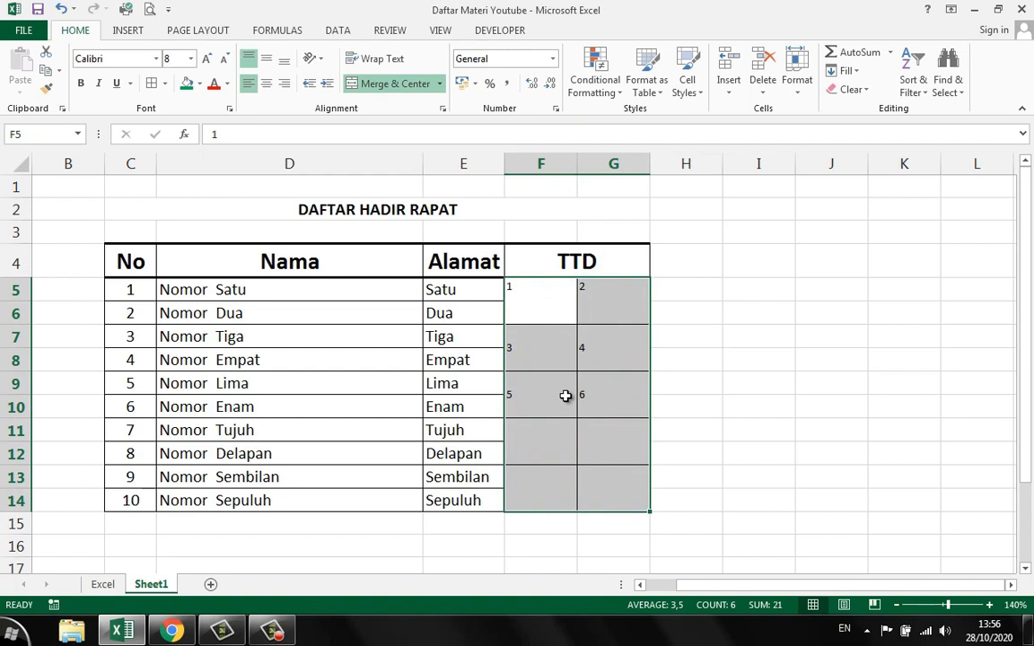
left_click(566, 396)
left_click(596, 396)
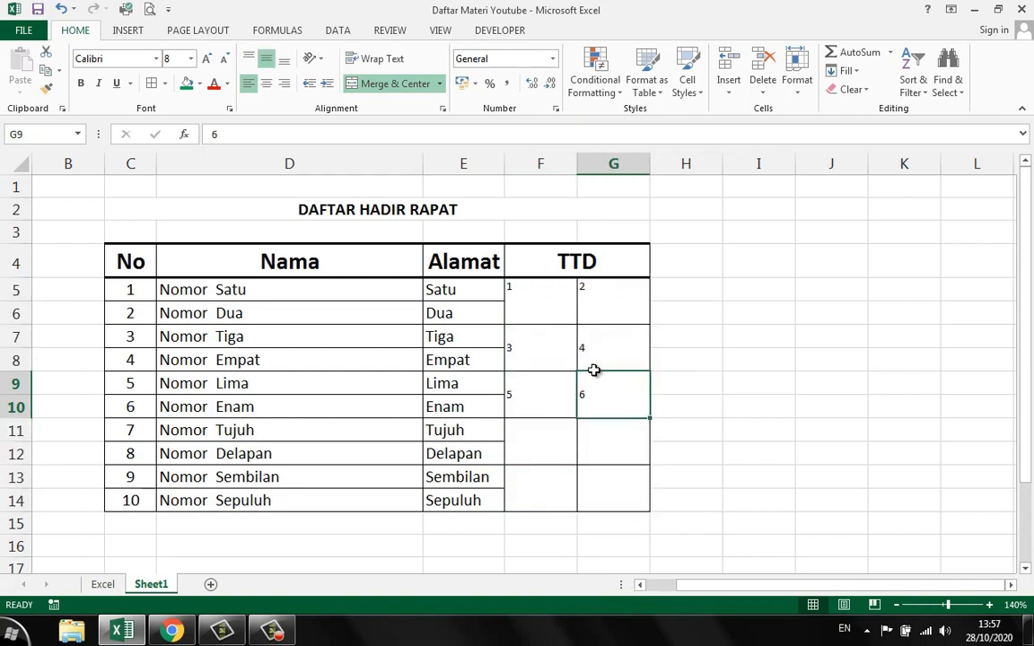
left_click(598, 347)
left_click(558, 345)
left_click(557, 296)
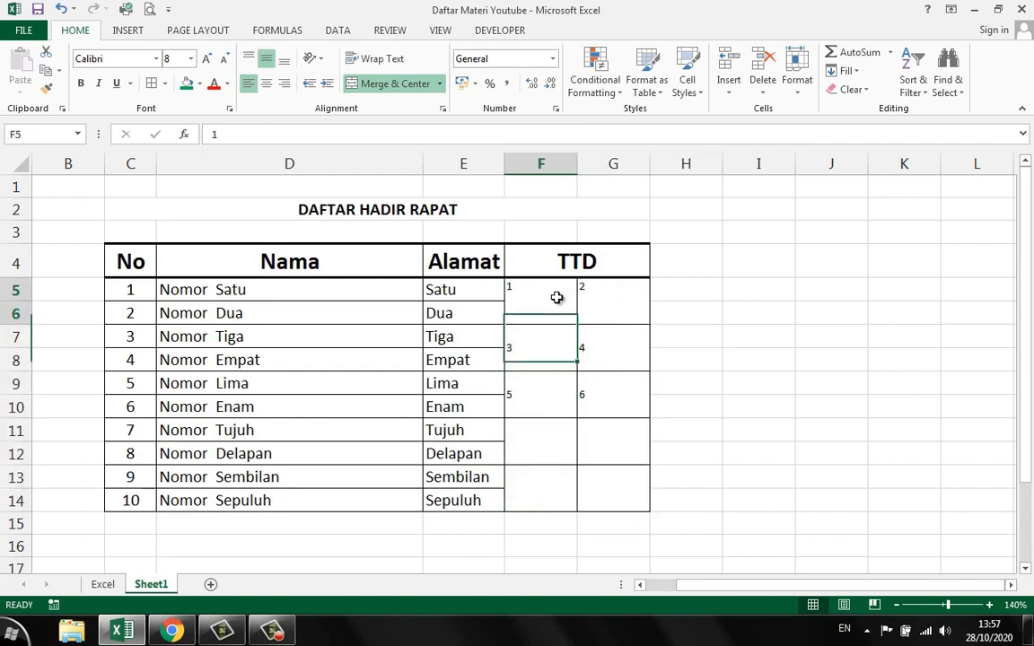
left_click(583, 404)
Number the last two pairs of TTD cells: 7 in F11, 8 in G11, 9 in F13 and 10 in G13.
left_click(545, 440)
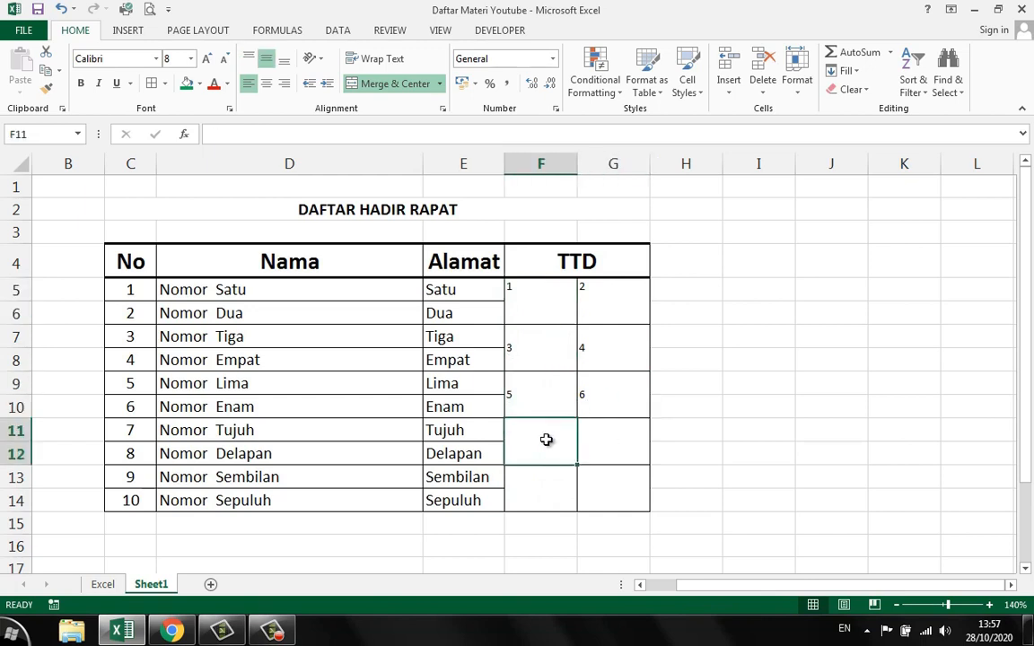
type("7")
key("Tab")
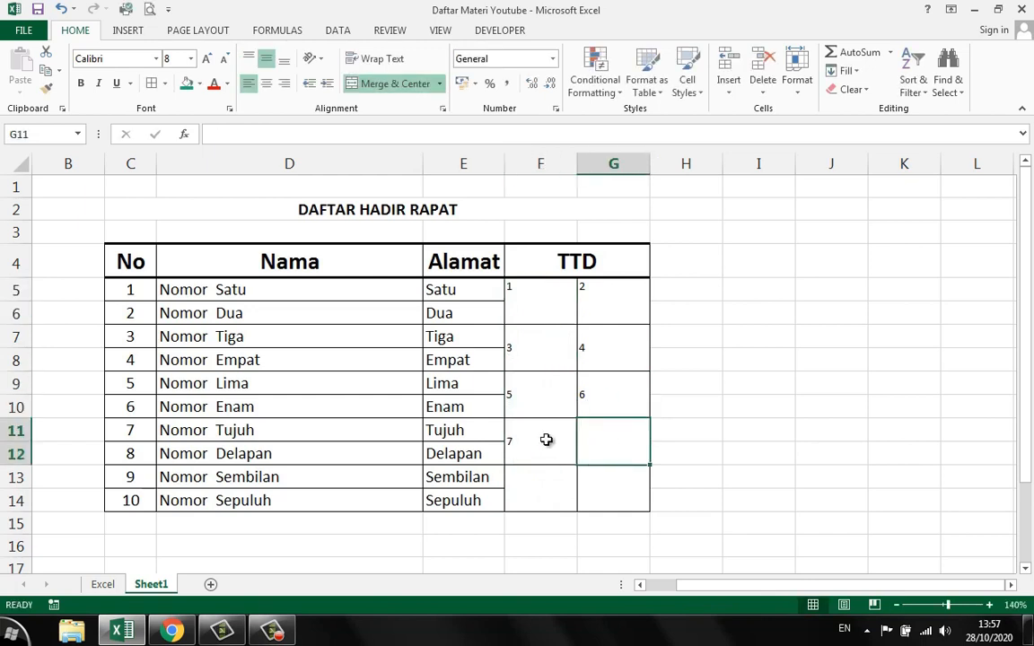
type("8")
key("Return")
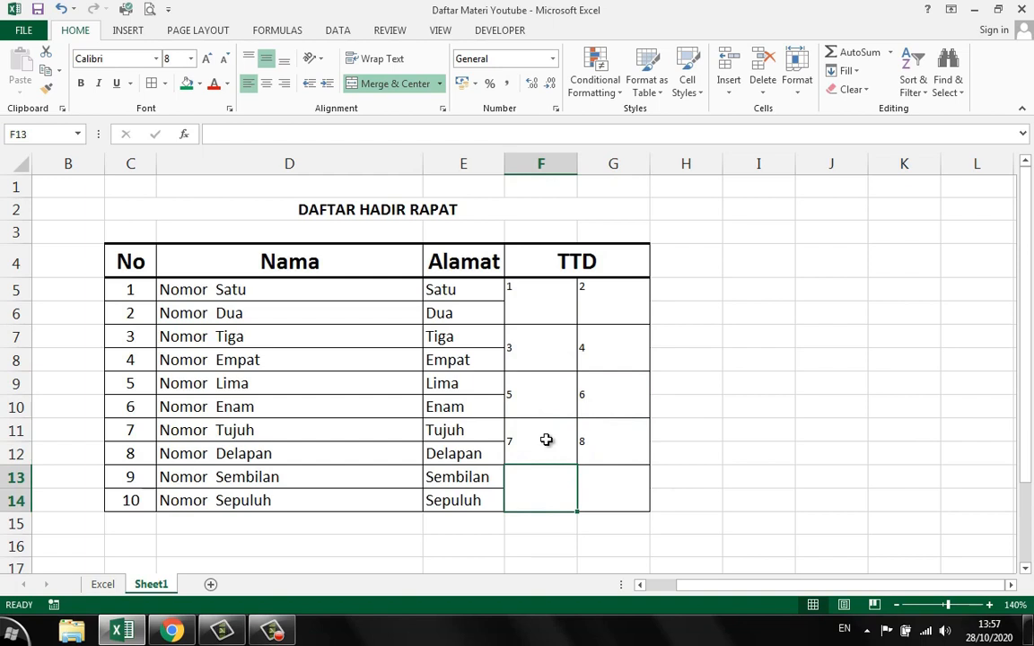
type("9")
key("Tab")
type("1")
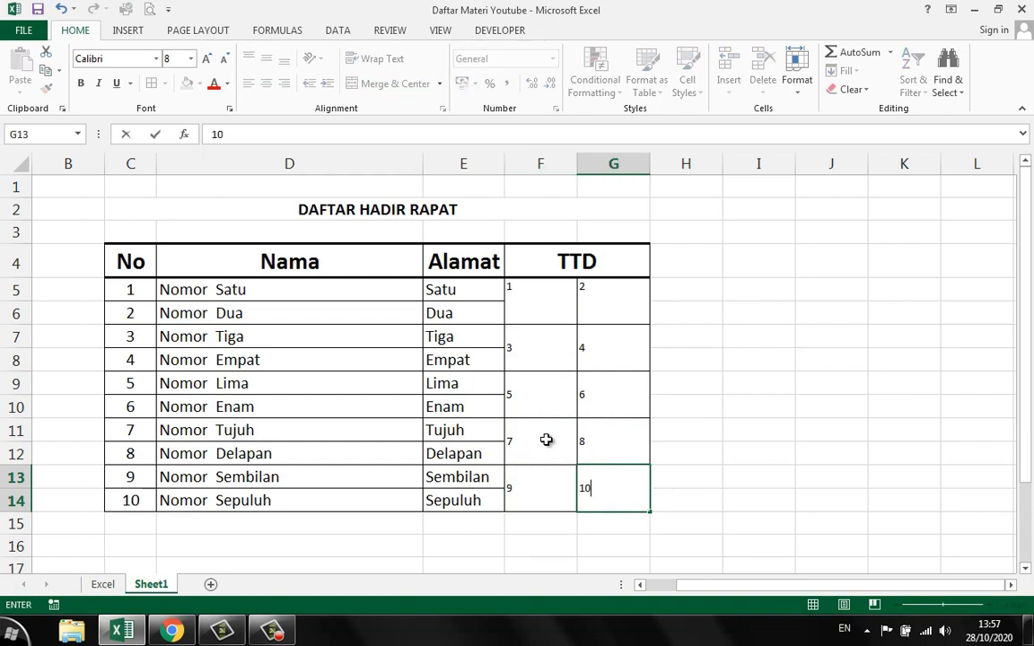
key("Return")
left_click(719, 447)
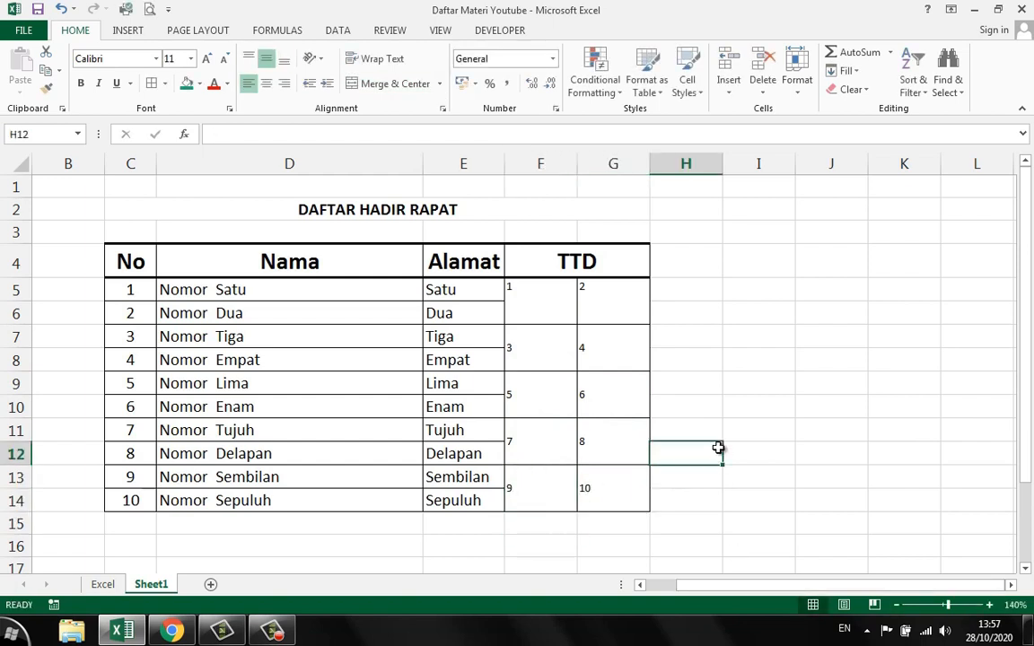
Clear all the signature numbers from the TTD cells in F5:G14.
left_click_drag(168, 288, 175, 496)
left_click_drag(543, 301, 607, 488)
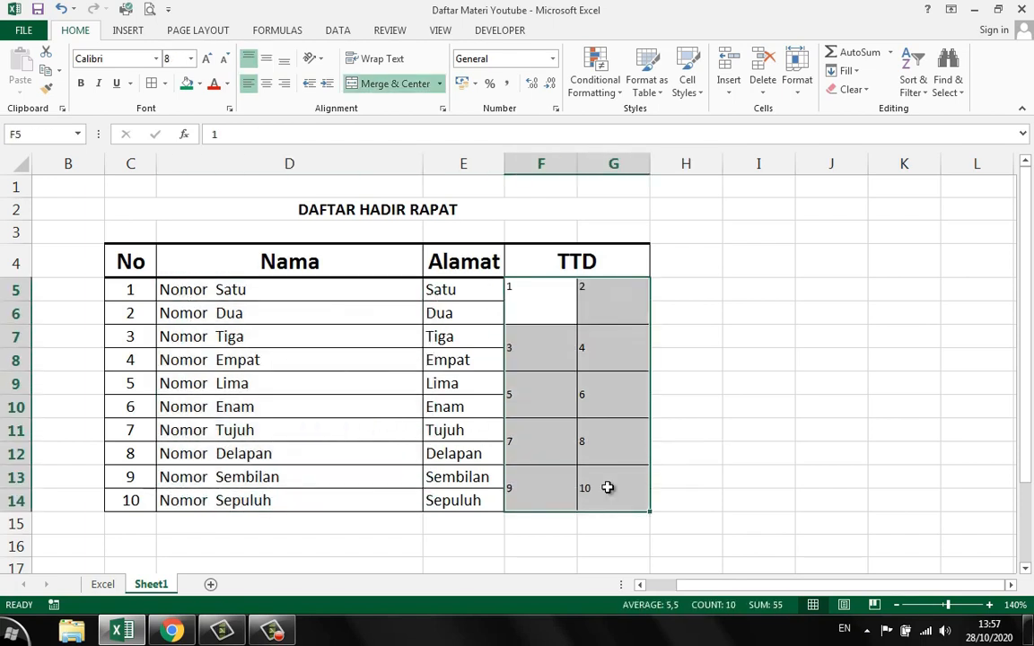
left_click(553, 453)
left_click_drag(543, 309, 603, 479)
key("Delete")
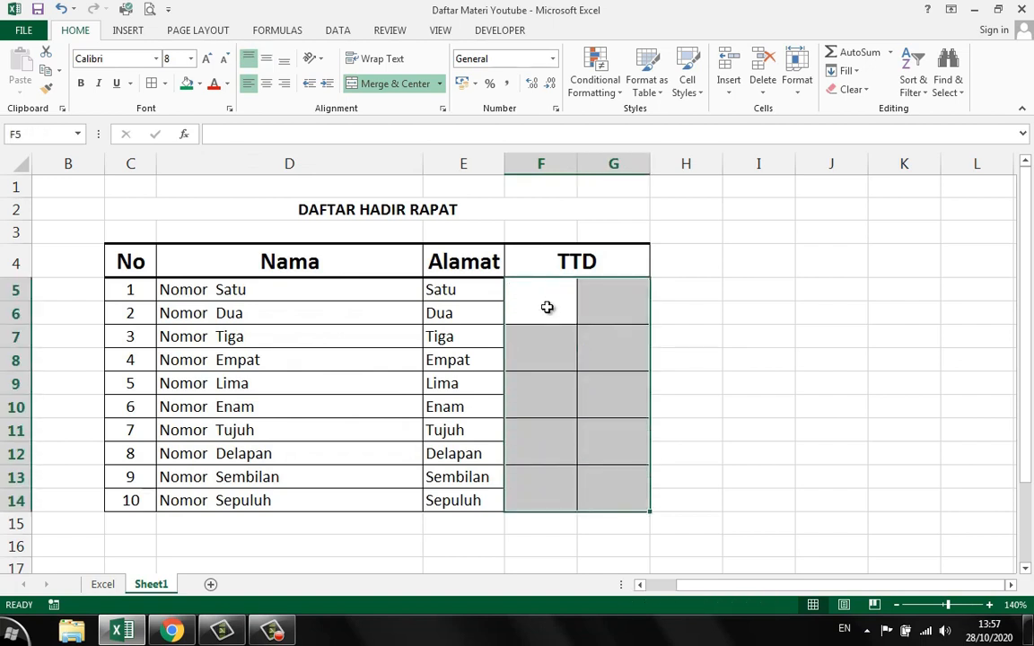
Enter 1 in the first merged TTD cell, F5.
left_click(547, 307)
type("1")
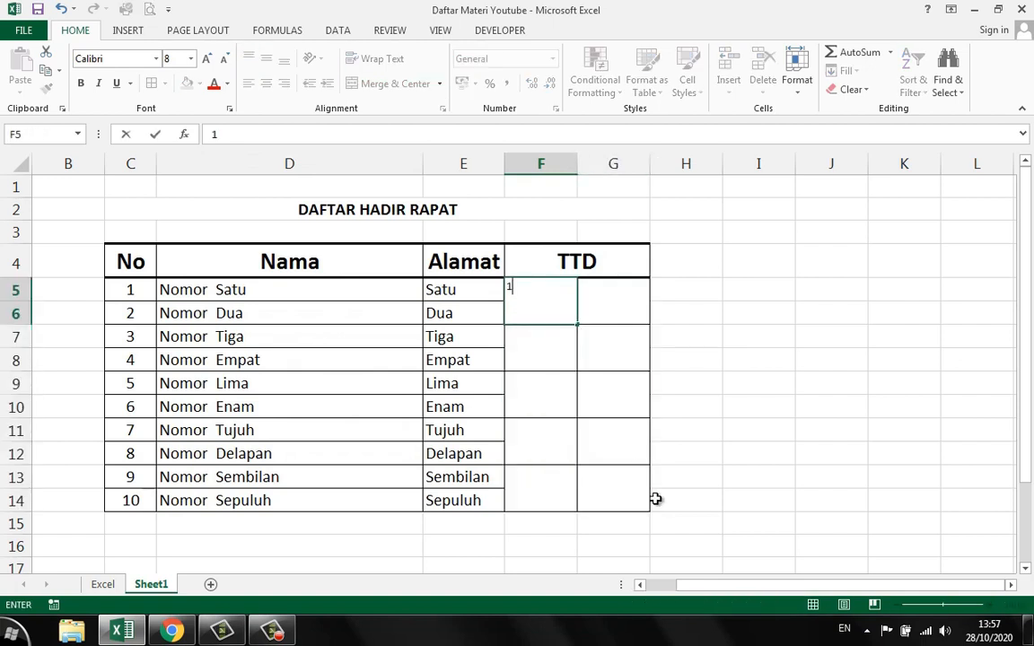
key("Return")
Try to number the TTD cells by filling F5 down to row 14, entering 2 in G5 and filling it down as well.
left_click(554, 316)
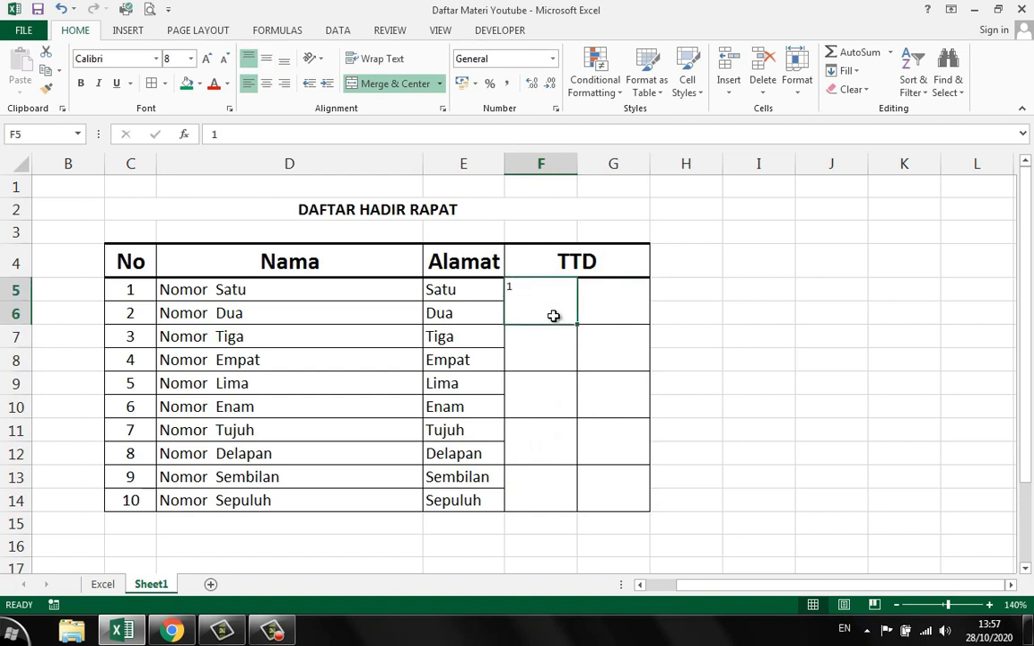
left_click_drag(576, 326, 566, 500)
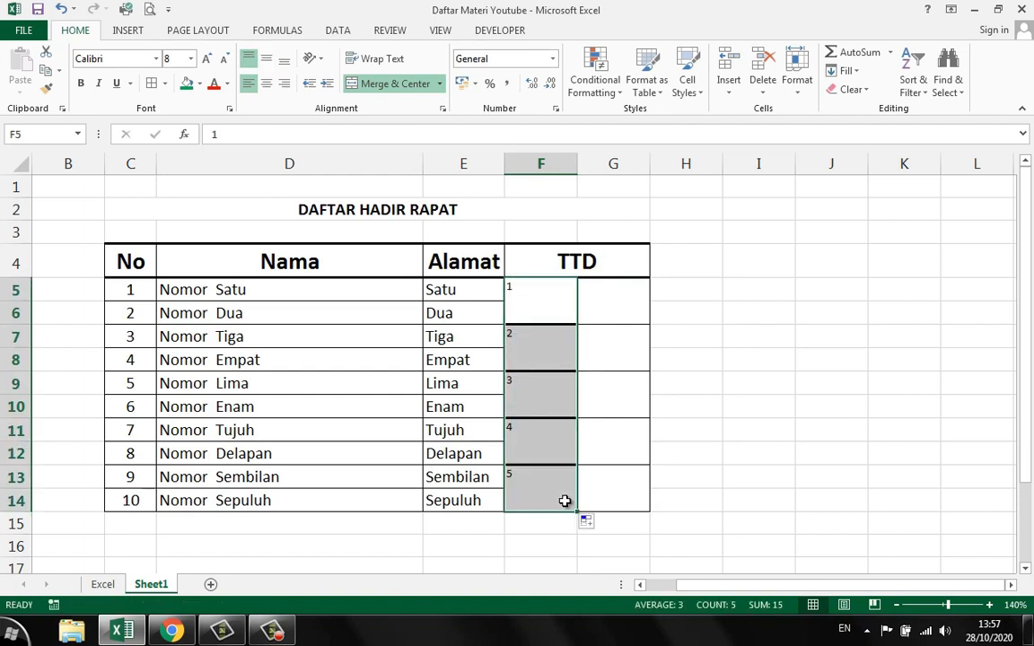
left_click(607, 296)
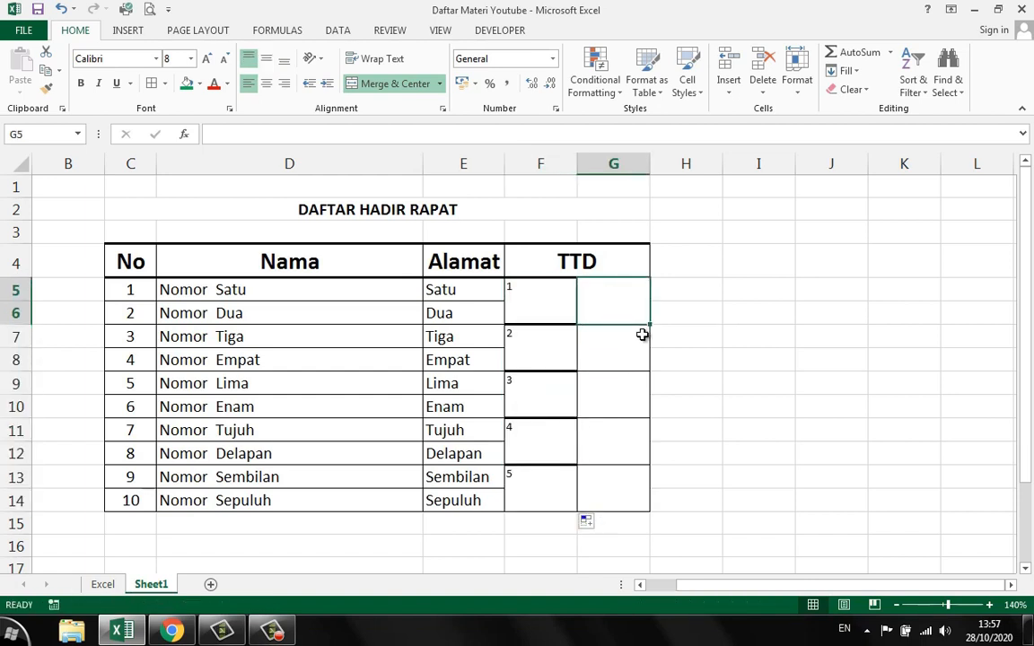
type("2")
key("Return")
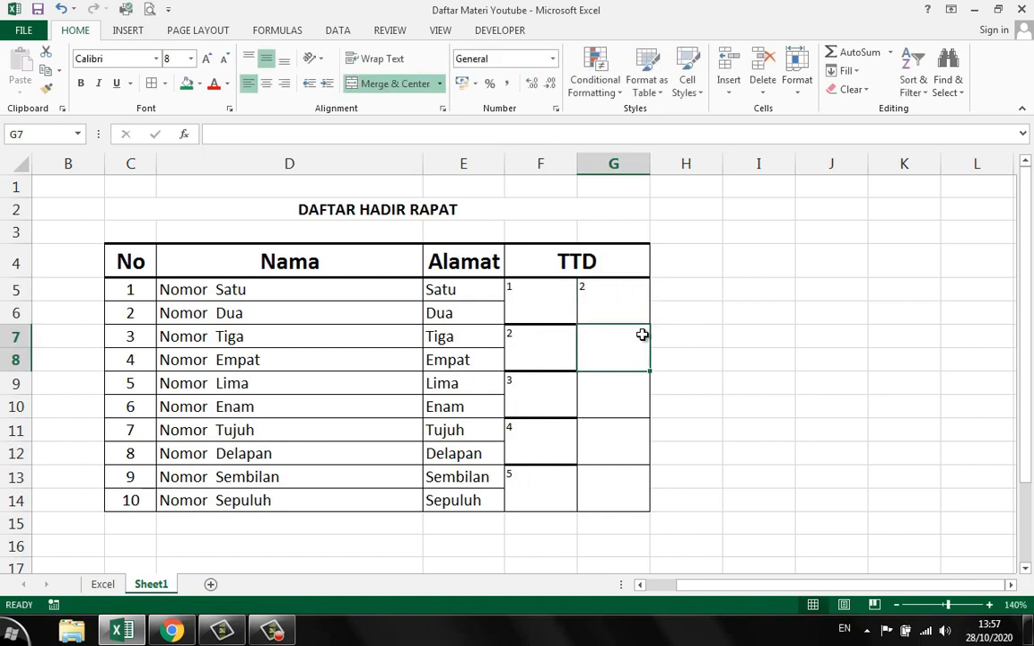
left_click(625, 301)
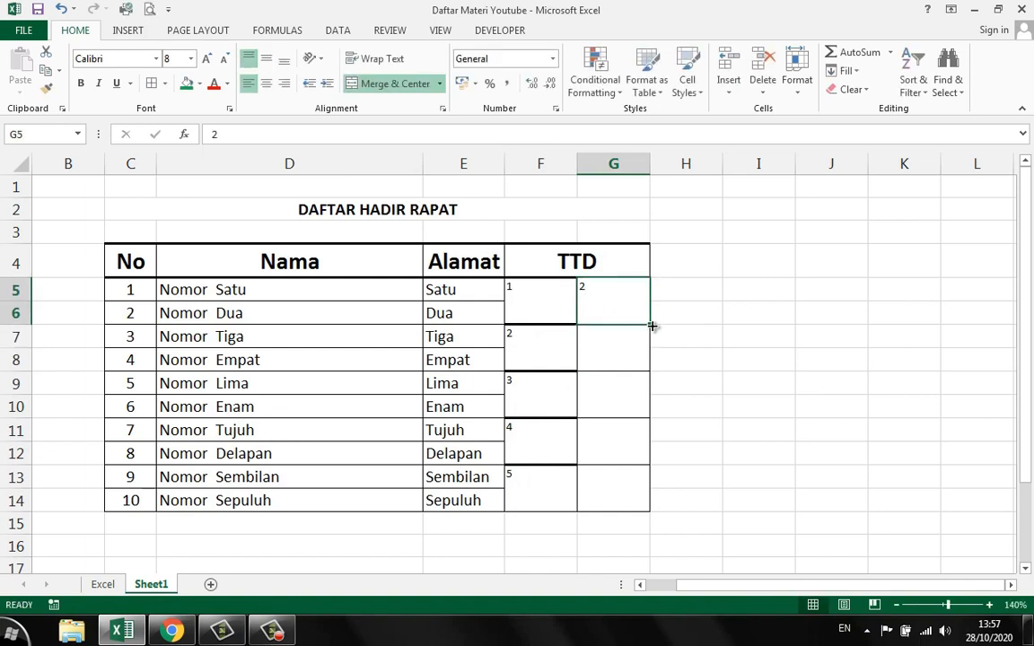
left_click_drag(653, 326, 647, 489)
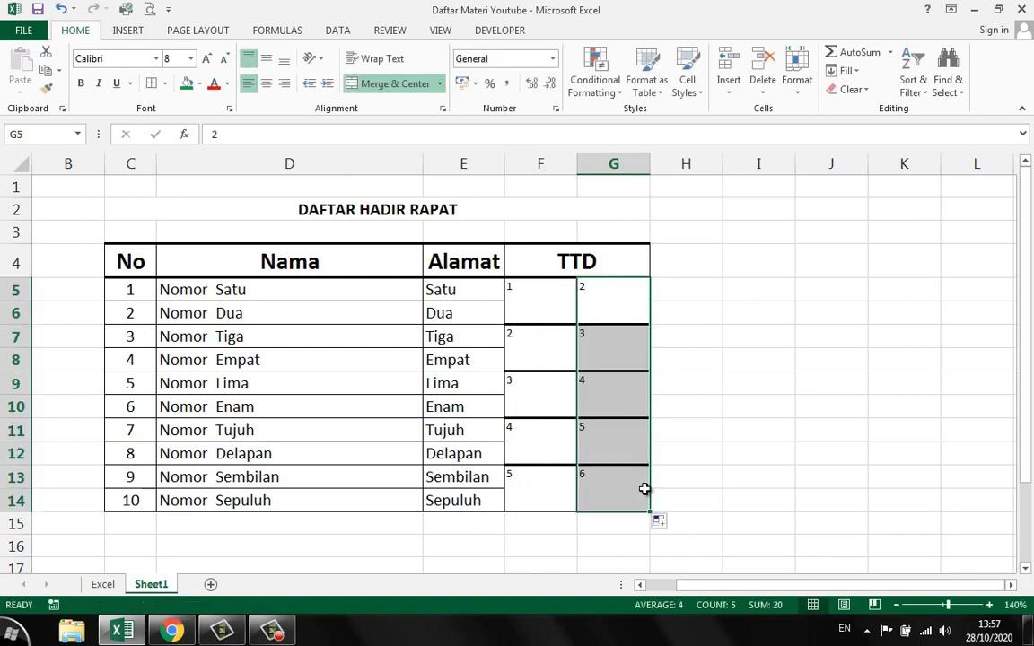
left_click(757, 410)
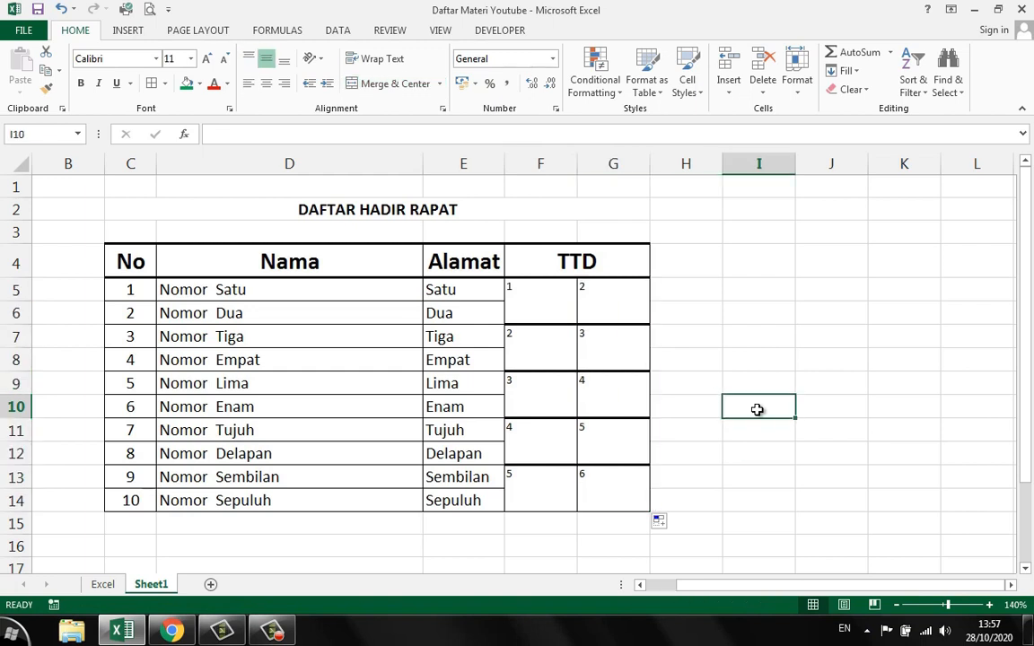
Examine the filled TTD numbers in F5:G14, comparing the order within the first two pairs of cells.
left_click_drag(533, 303, 597, 485)
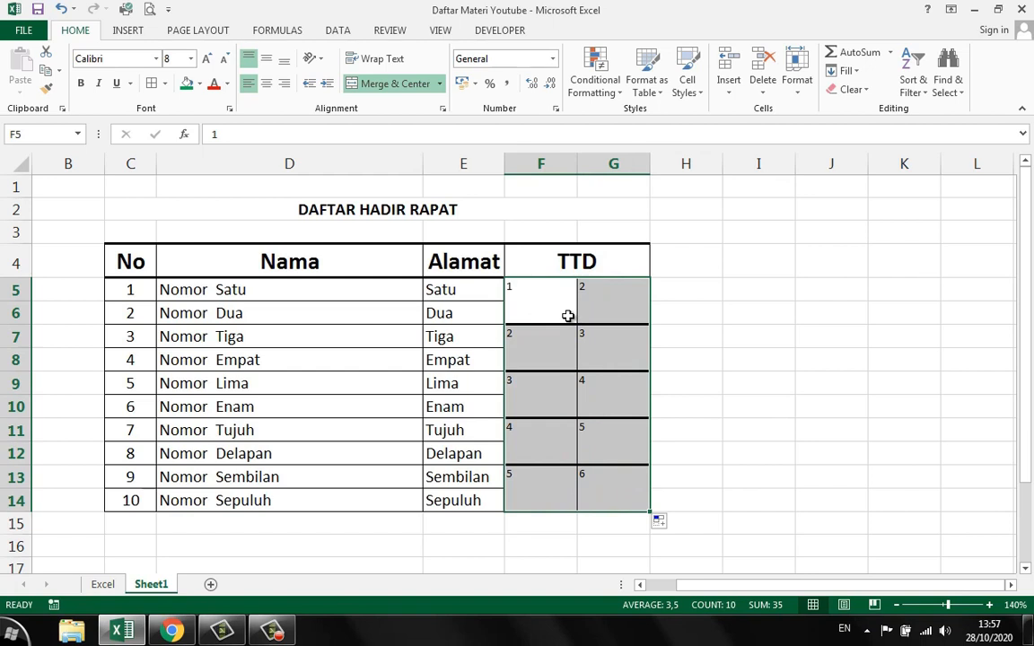
left_click(544, 358)
left_click(584, 350)
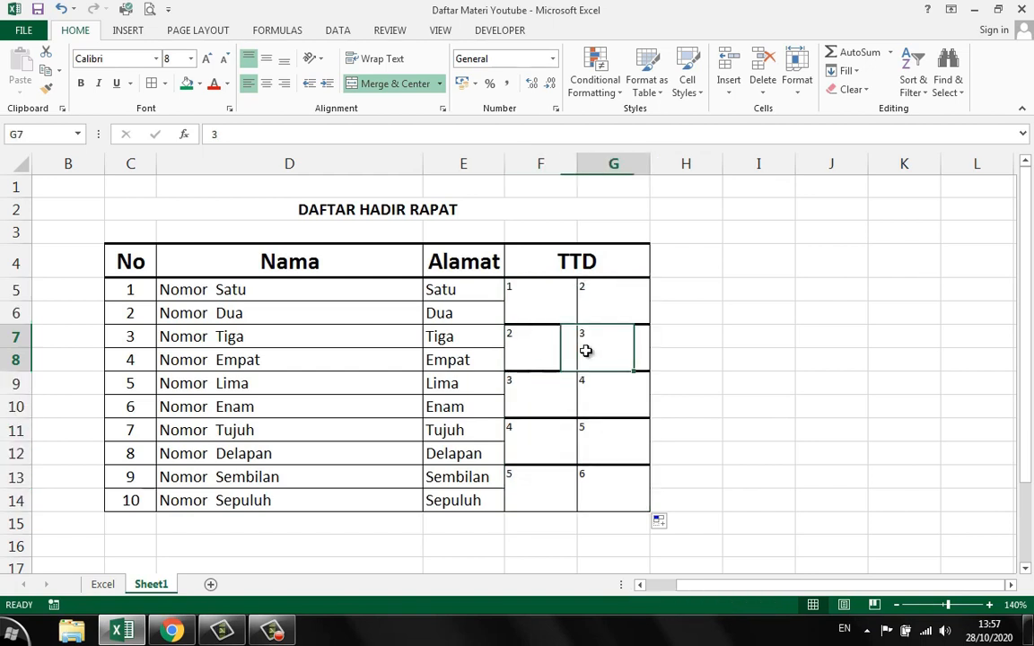
left_click(554, 346)
left_click(533, 301)
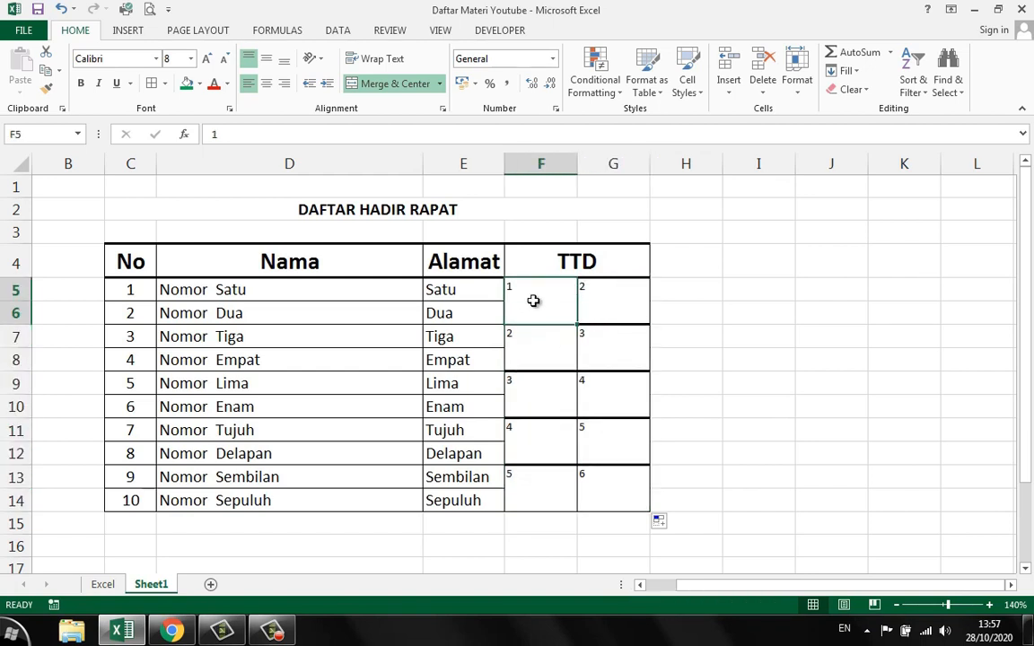
left_click(609, 306)
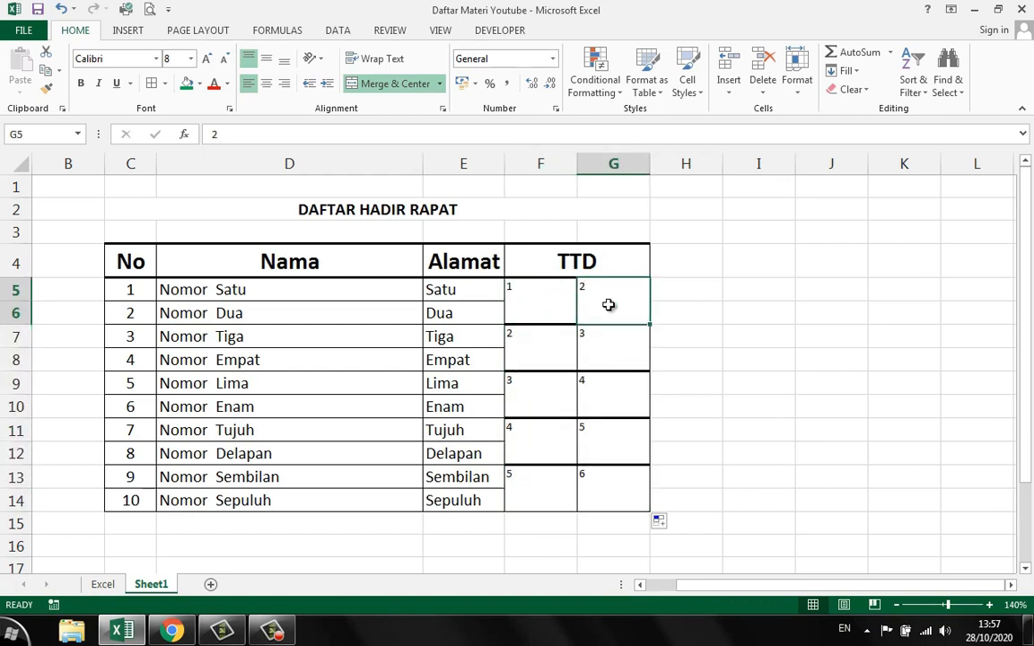
left_click(529, 358)
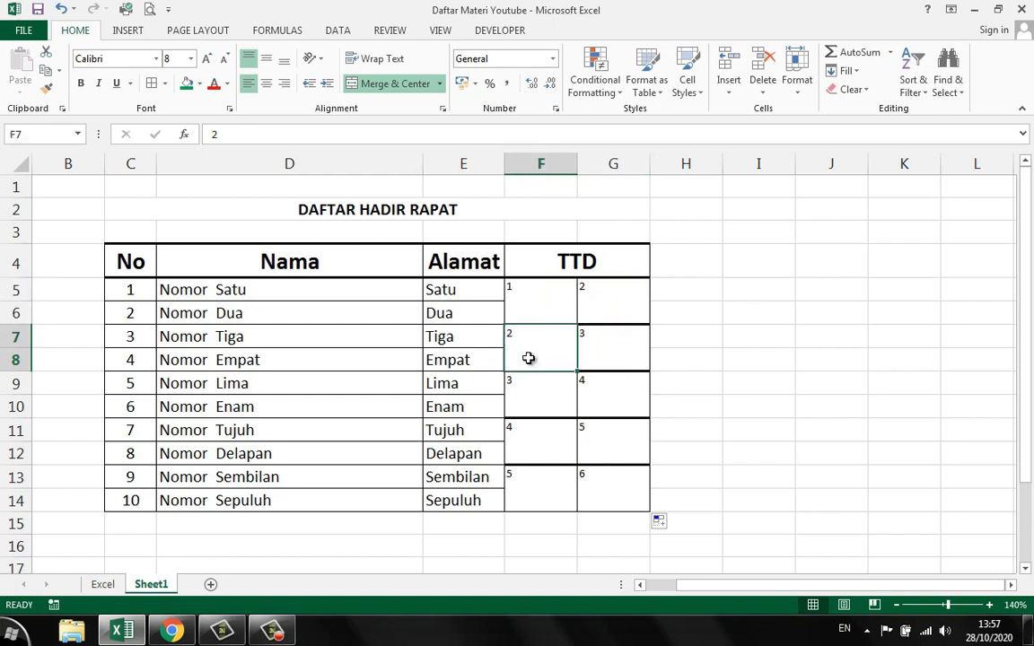
left_click(607, 359)
left_click(549, 355)
left_click(609, 356)
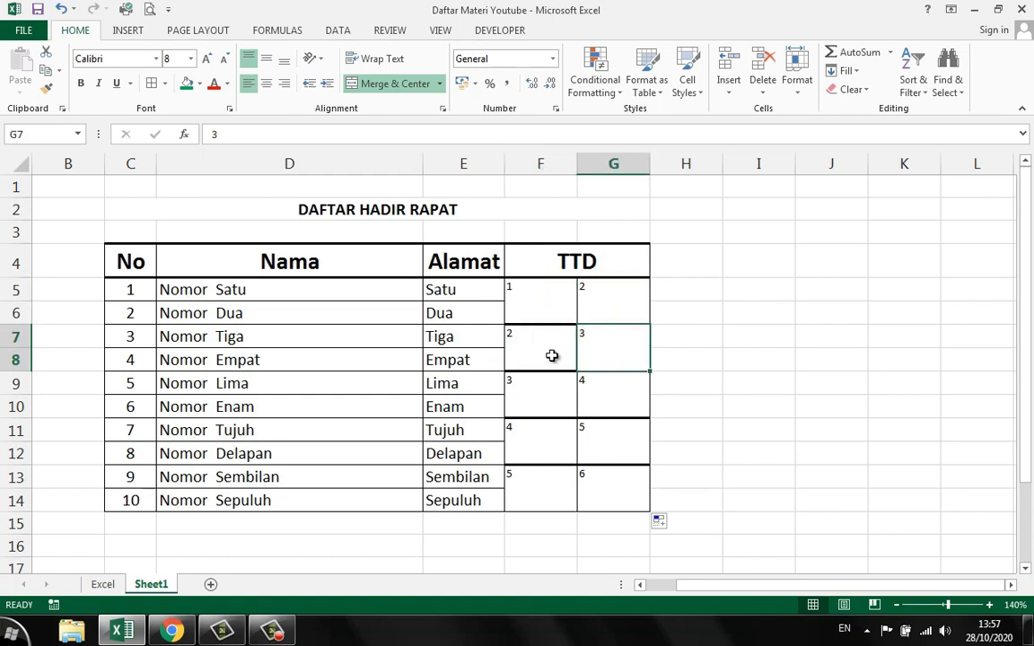
left_click(554, 355)
left_click(592, 357)
left_click(545, 353)
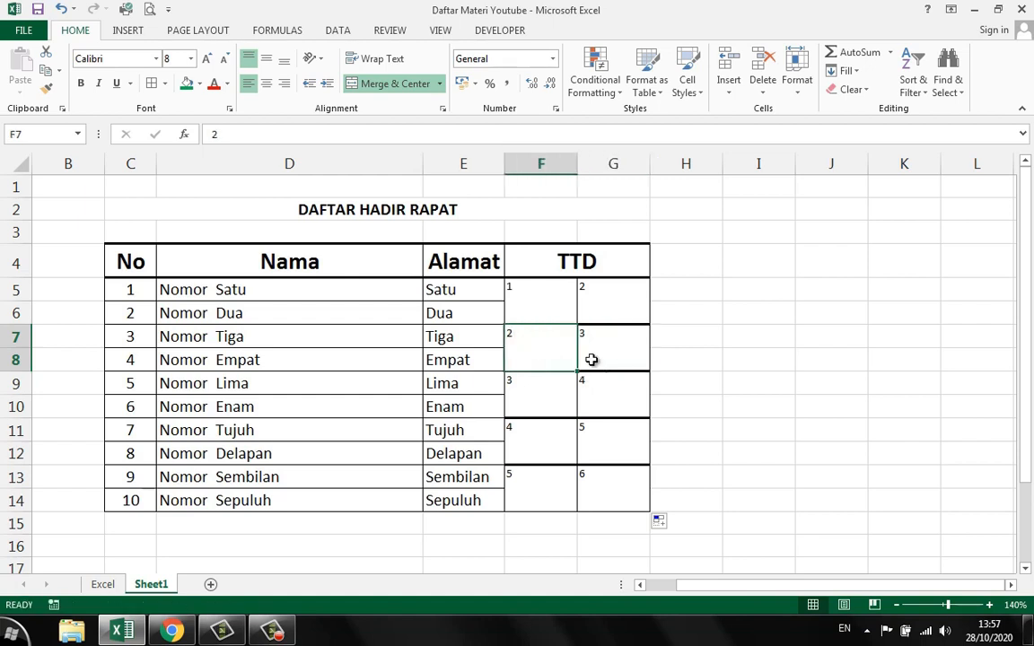
Undo the fills in columns F and G and the entry in G5, keeping only the 1 in F5.
left_click_drag(543, 296, 592, 489)
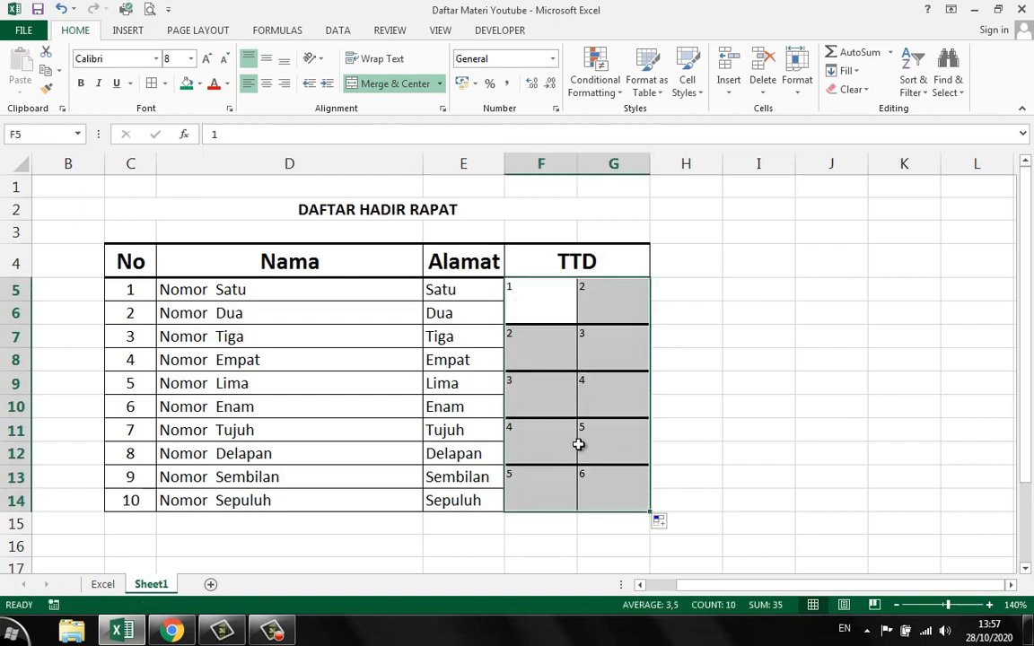
left_click(62, 10)
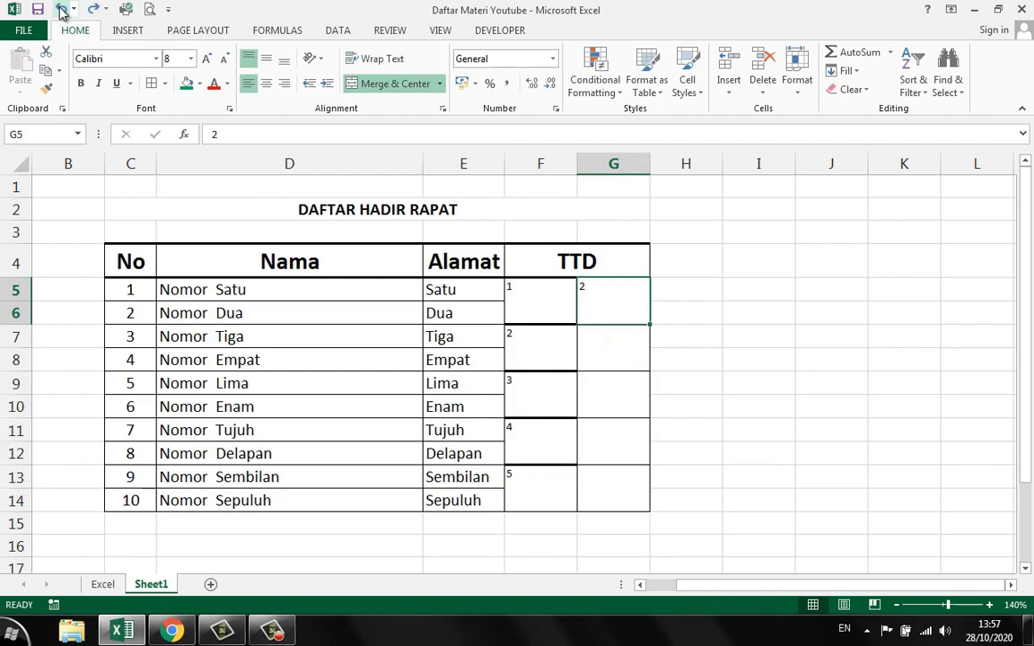
left_click(62, 10)
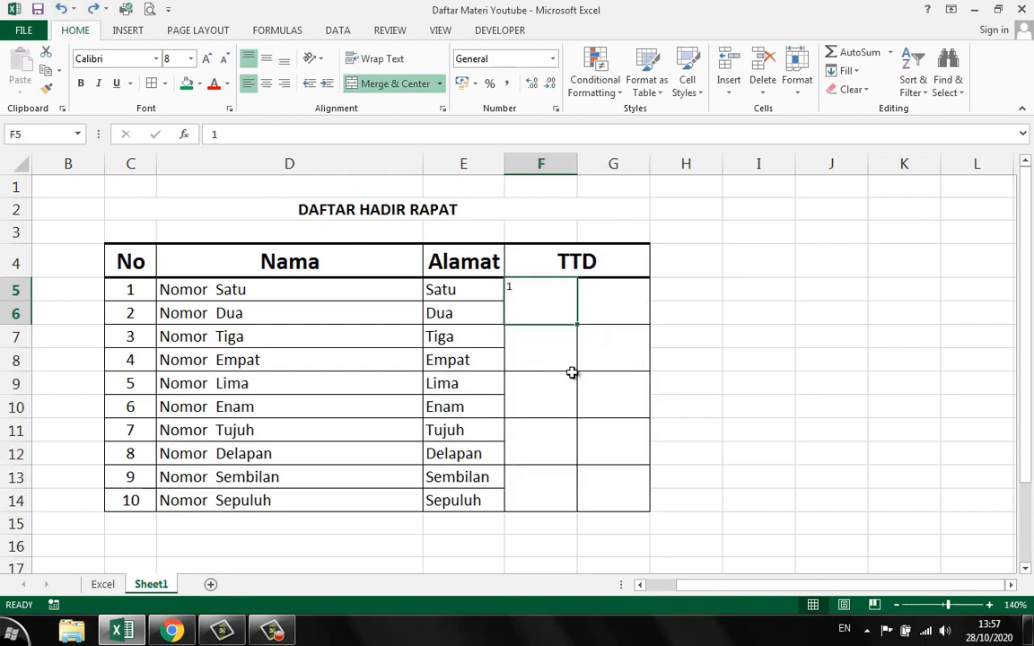
Enter 2 in G5, the second cell of the first TTD pair.
left_click(543, 409)
left_click(530, 308)
left_click(608, 312)
type("2")
key("Return")
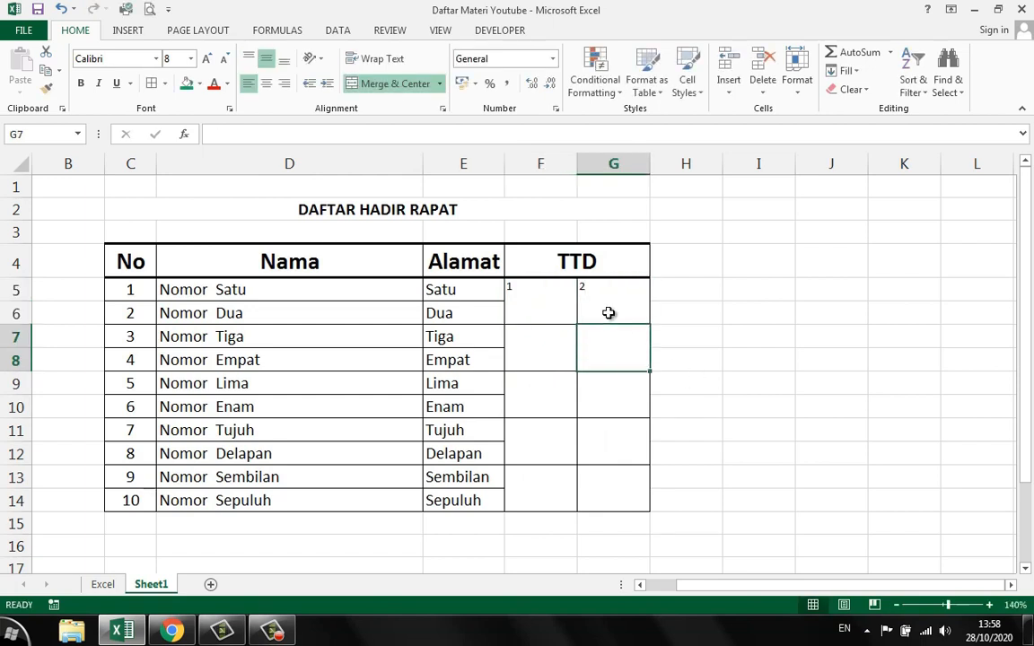
Enter the formula =F5+2 in F7 to number the next signature cell.
left_click(565, 350)
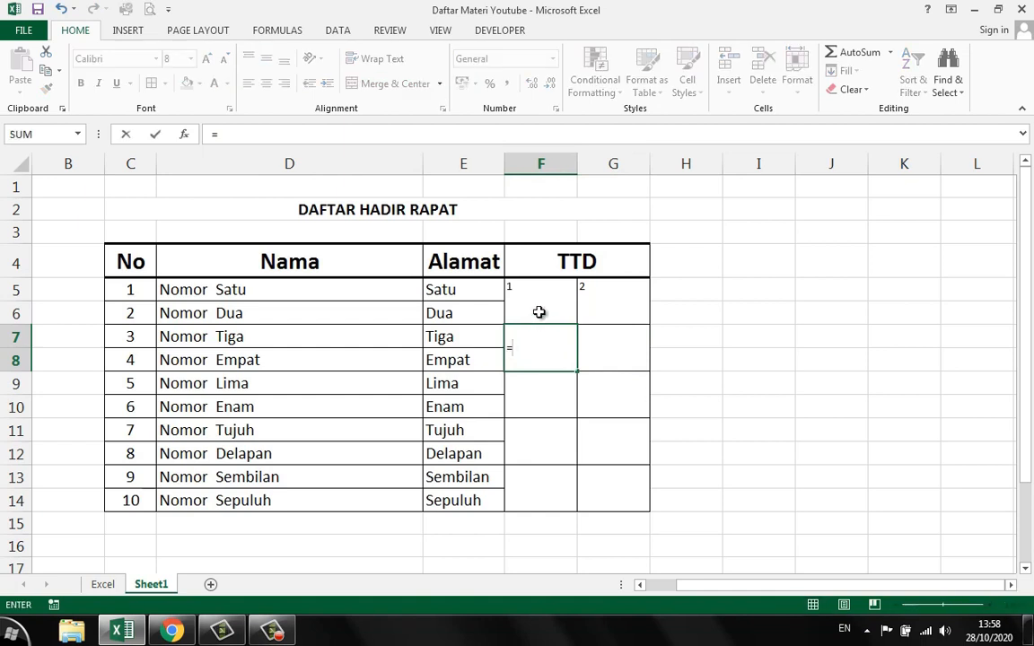
key("Escape")
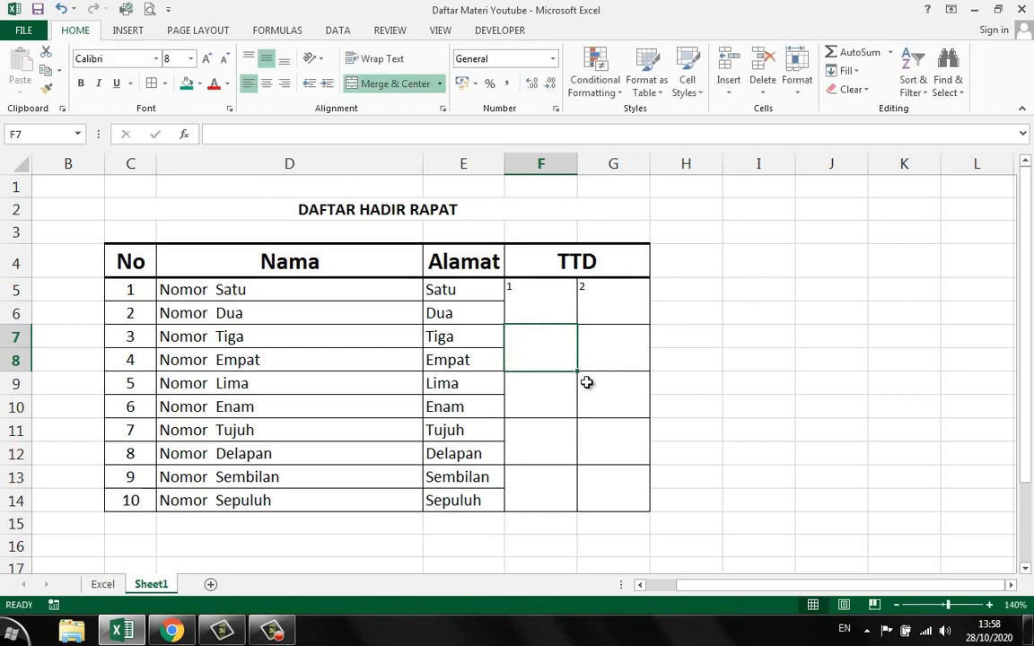
type("=")
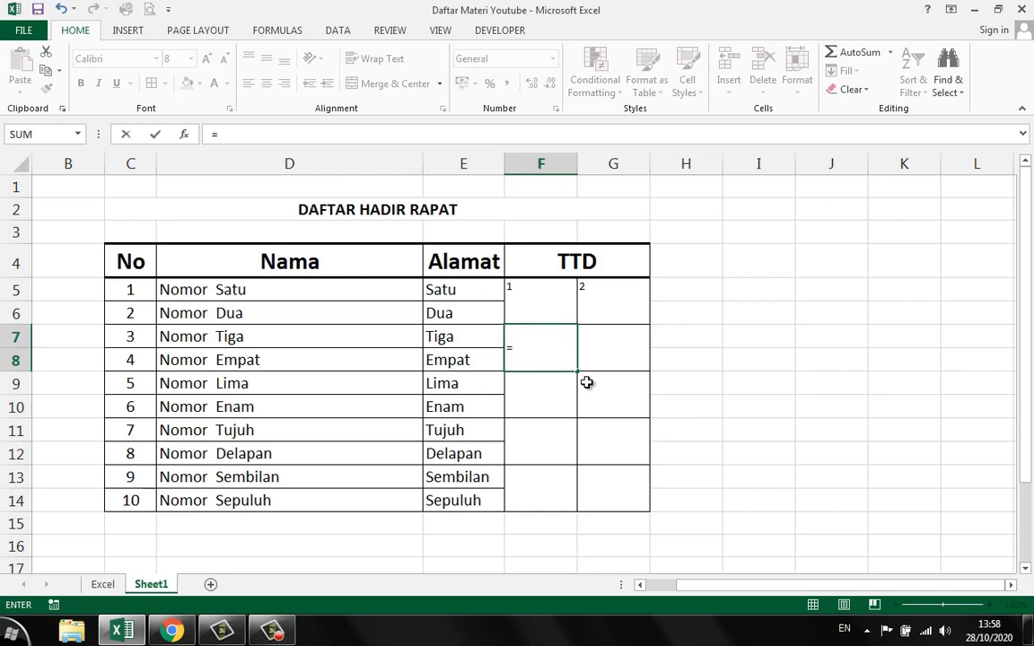
left_click(530, 300)
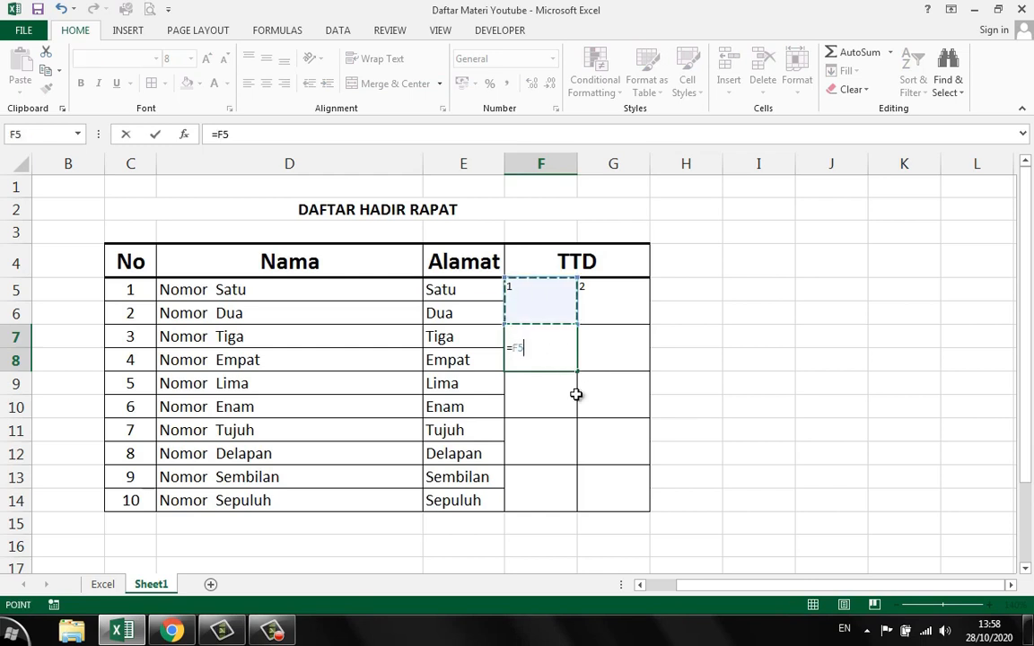
type("+2")
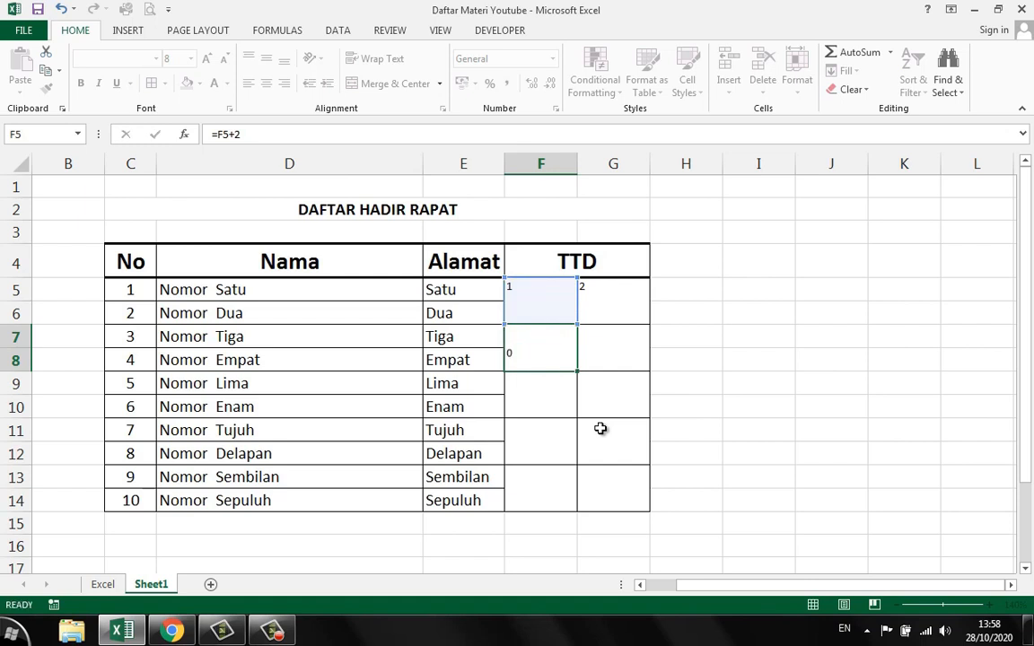
key("Return")
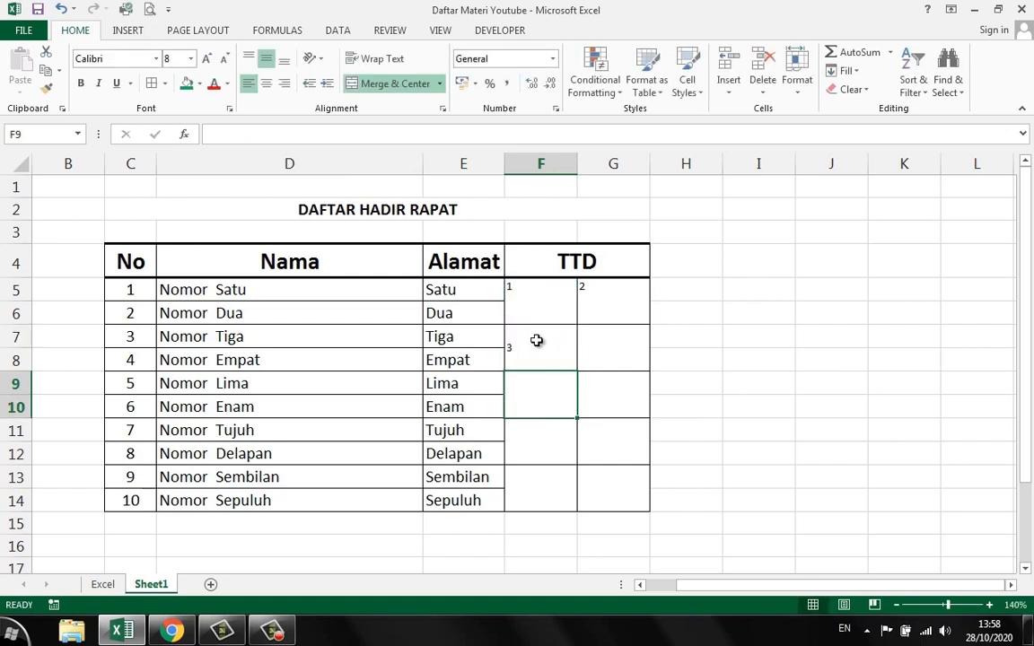
Fill the F7 formula down through F14 and check the formula in each numbered cell of column F.
left_click(538, 343)
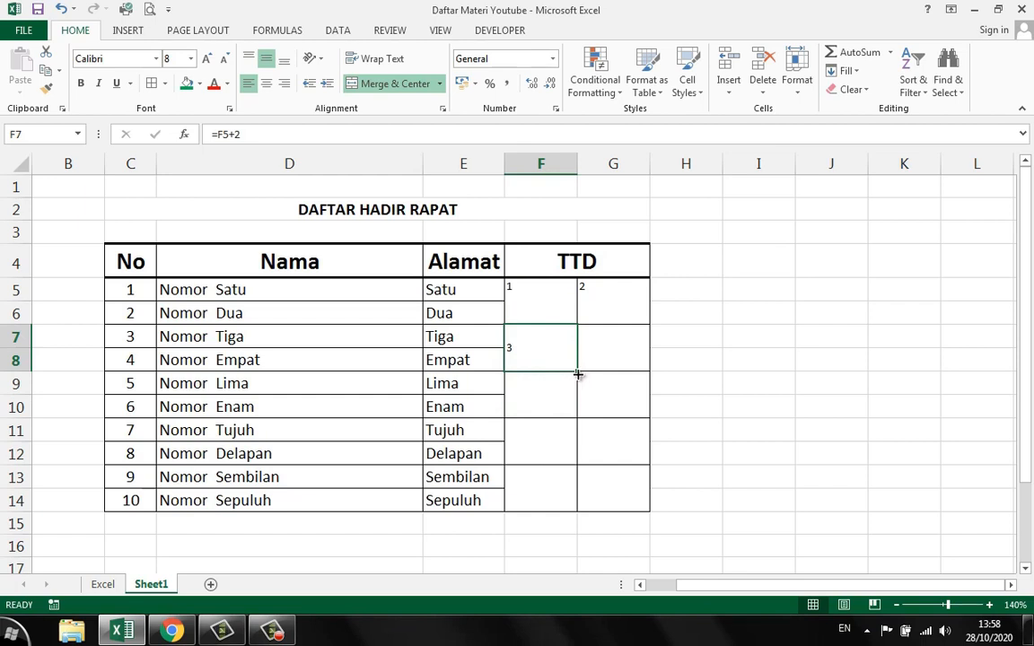
left_click_drag(578, 374, 577, 510)
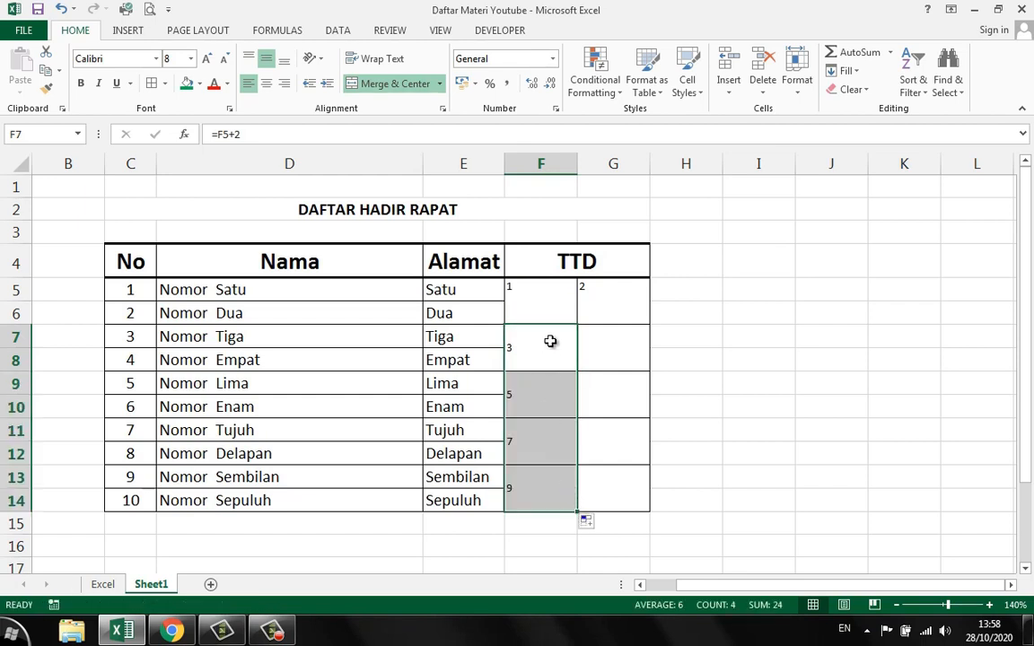
left_click(530, 309)
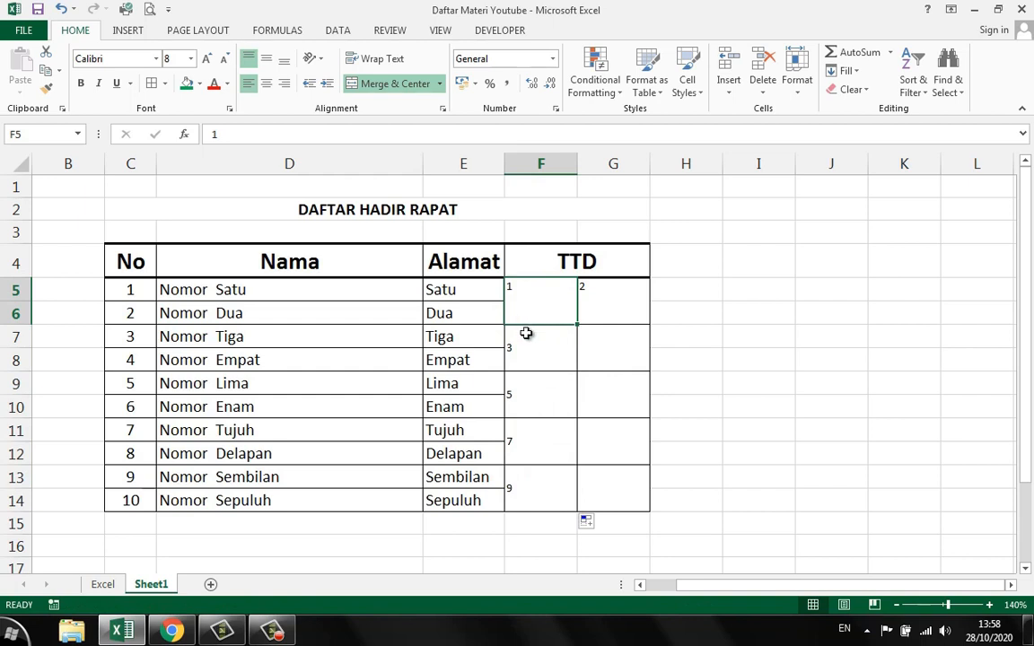
left_click(534, 359)
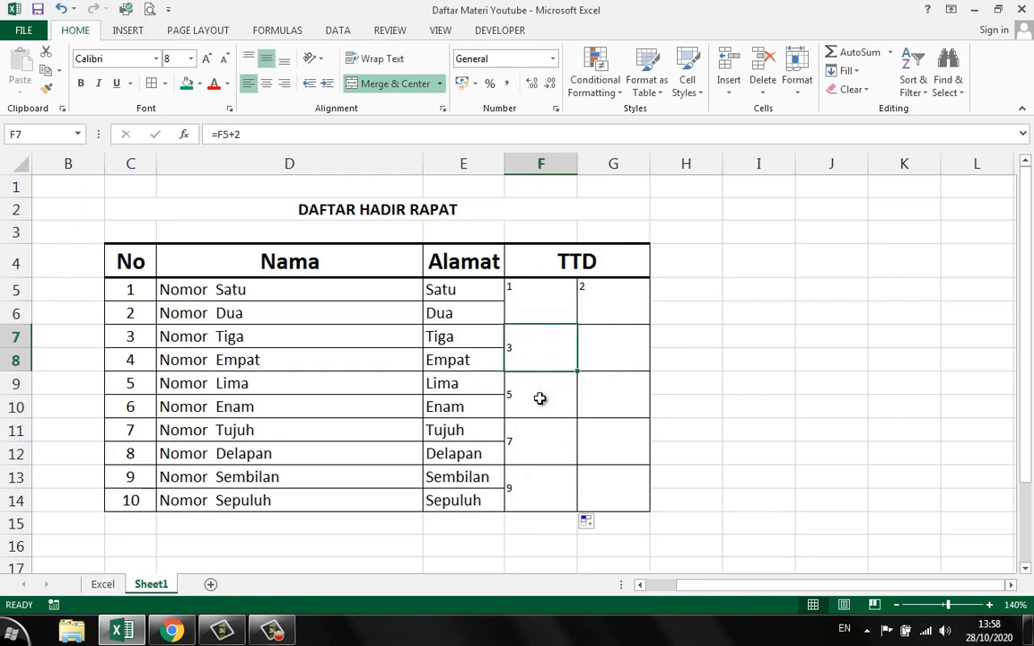
left_click(541, 402)
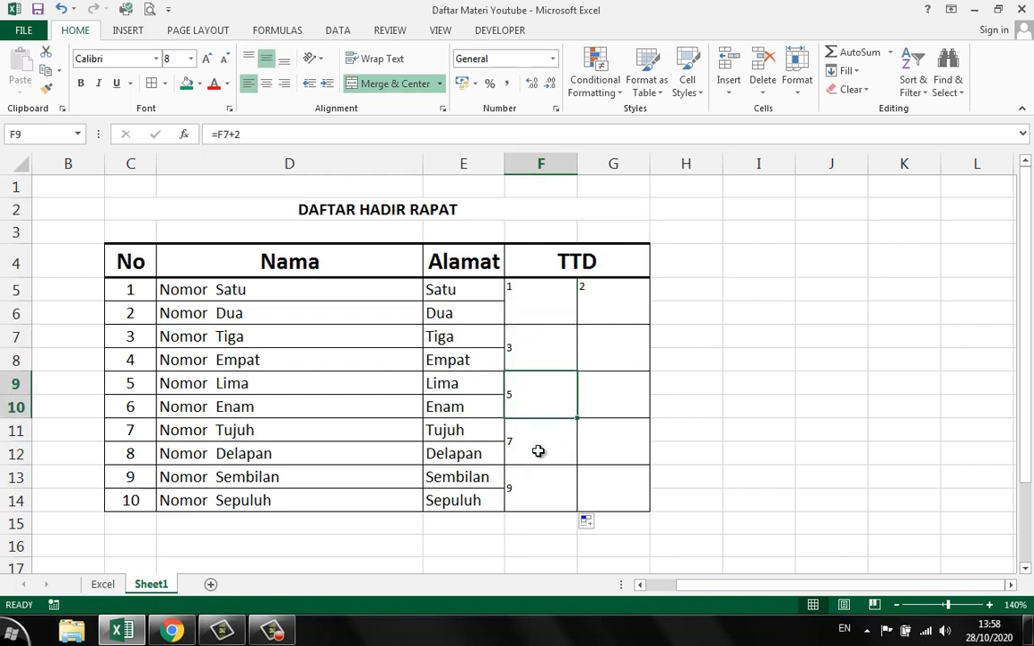
left_click(538, 451)
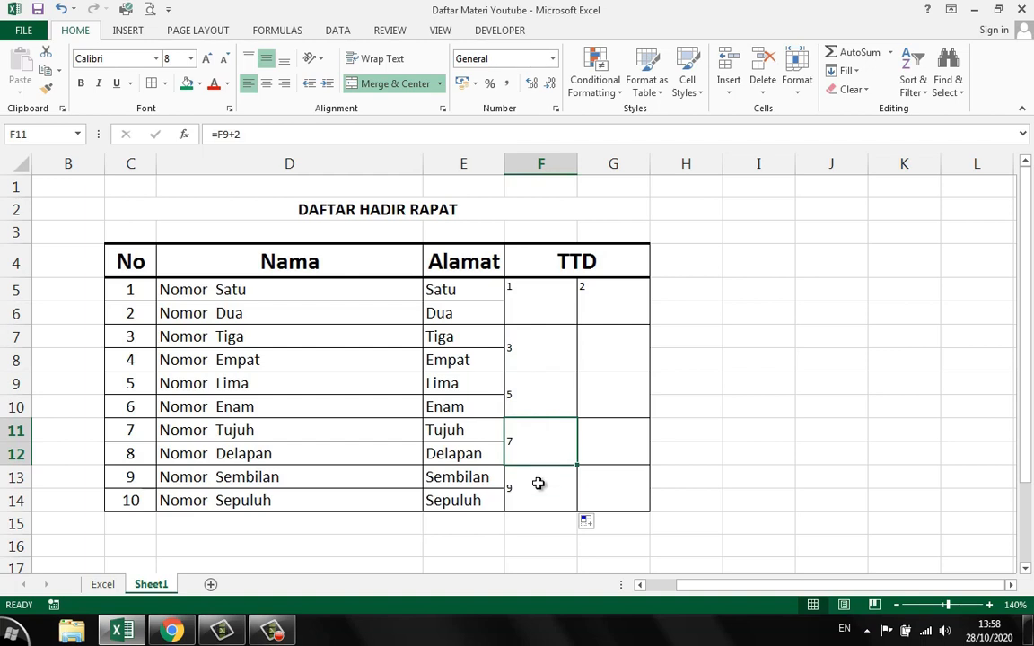
left_click(535, 490)
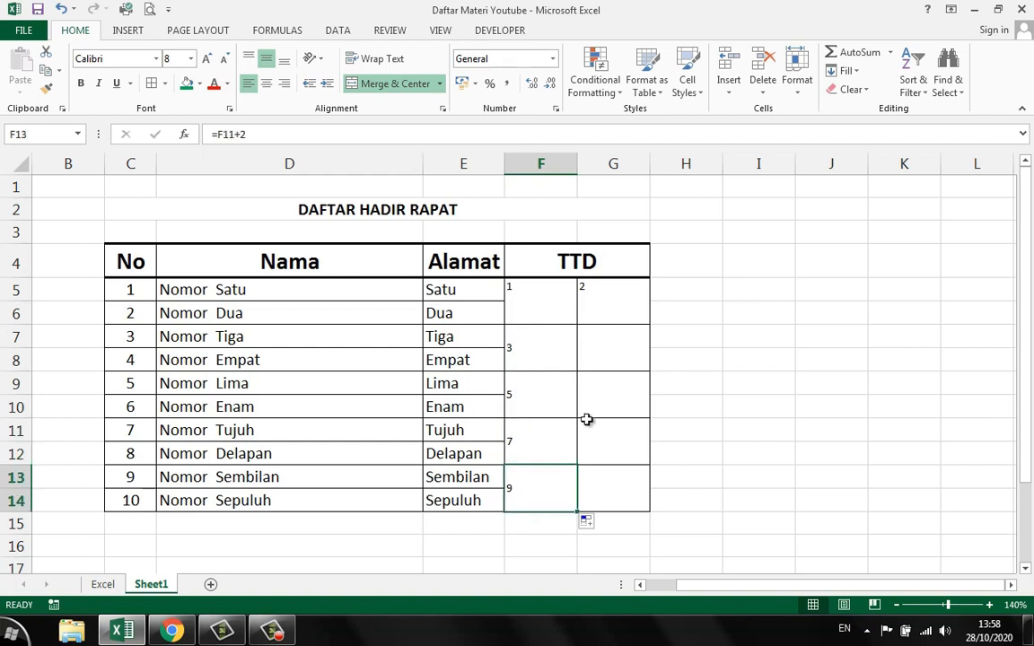
Enter the formula =G5+2 in G7 to number the second signature cell of that pair.
left_click(595, 356)
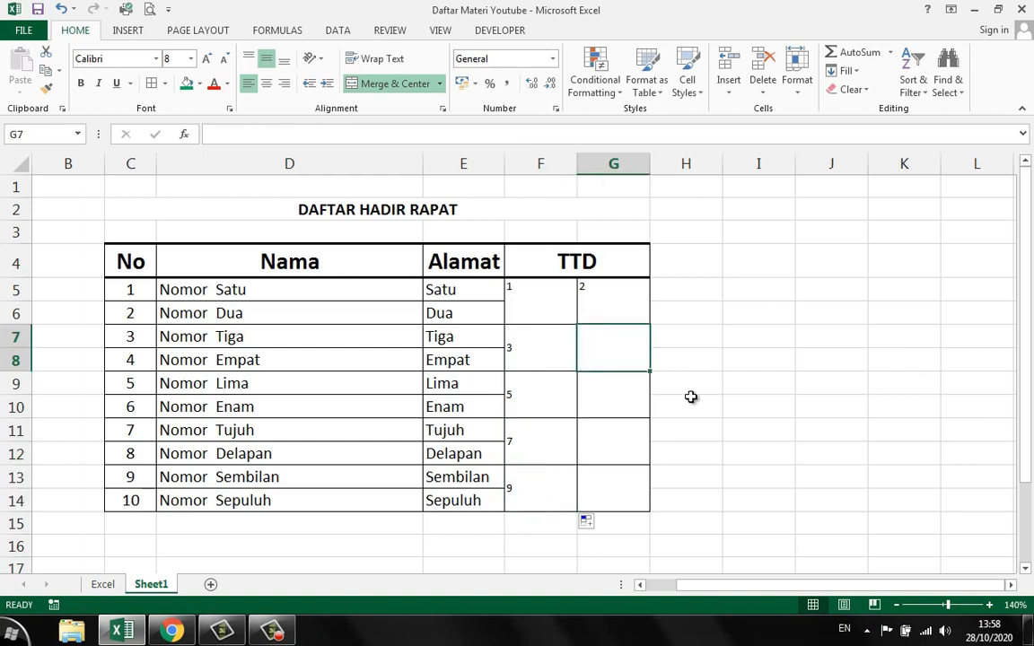
type("=")
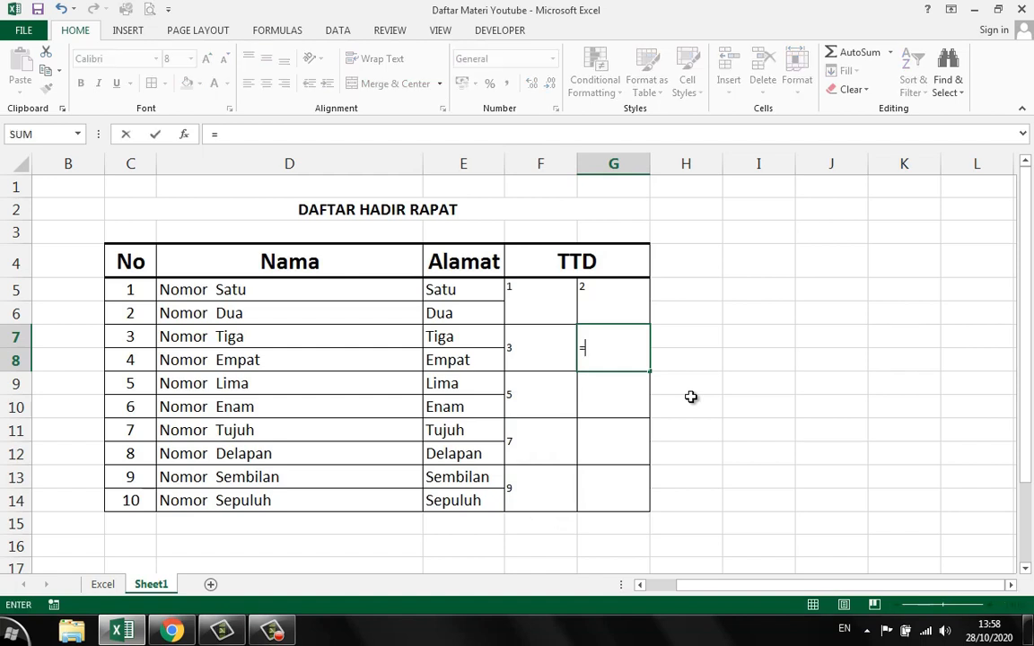
left_click(629, 293)
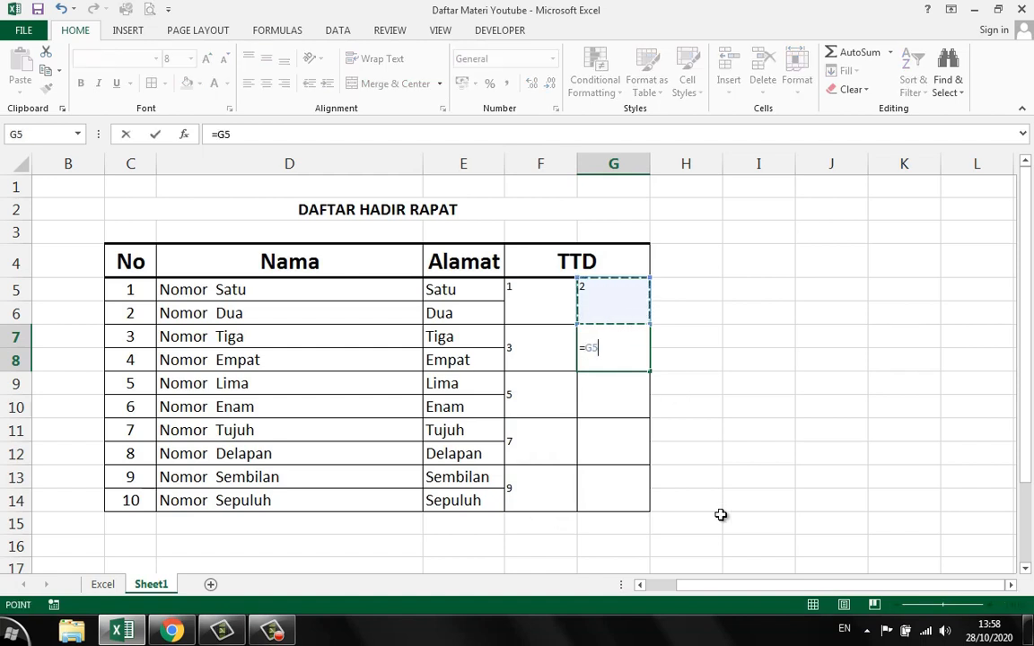
type("+2")
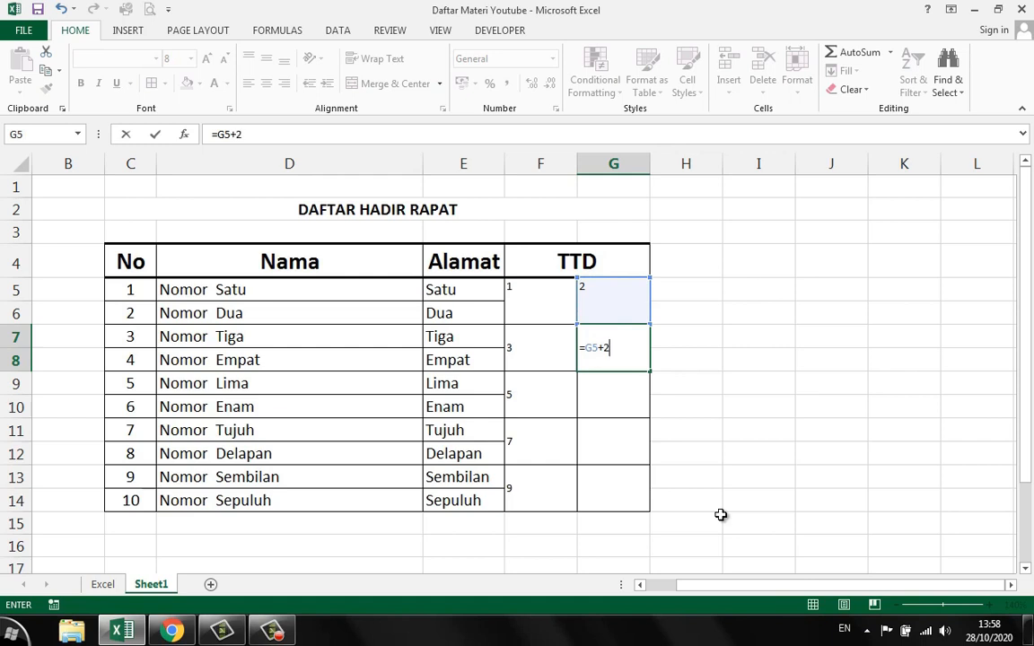
key("Return")
Fill the G7 formula down through G14 to number the remaining TTD cells in column G.
left_click(631, 362)
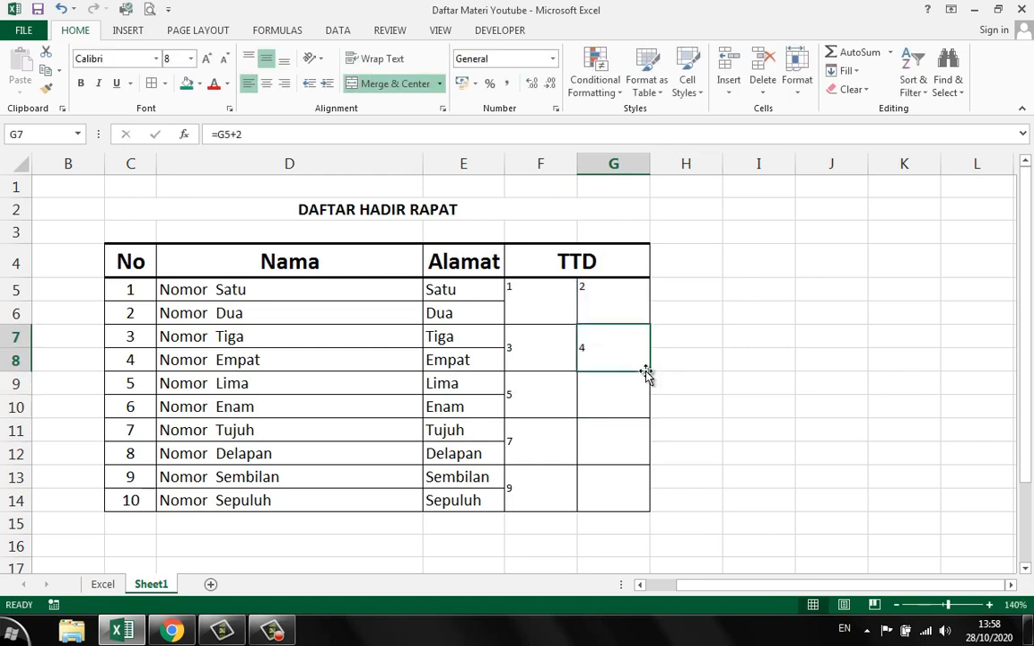
left_click_drag(652, 371, 641, 508)
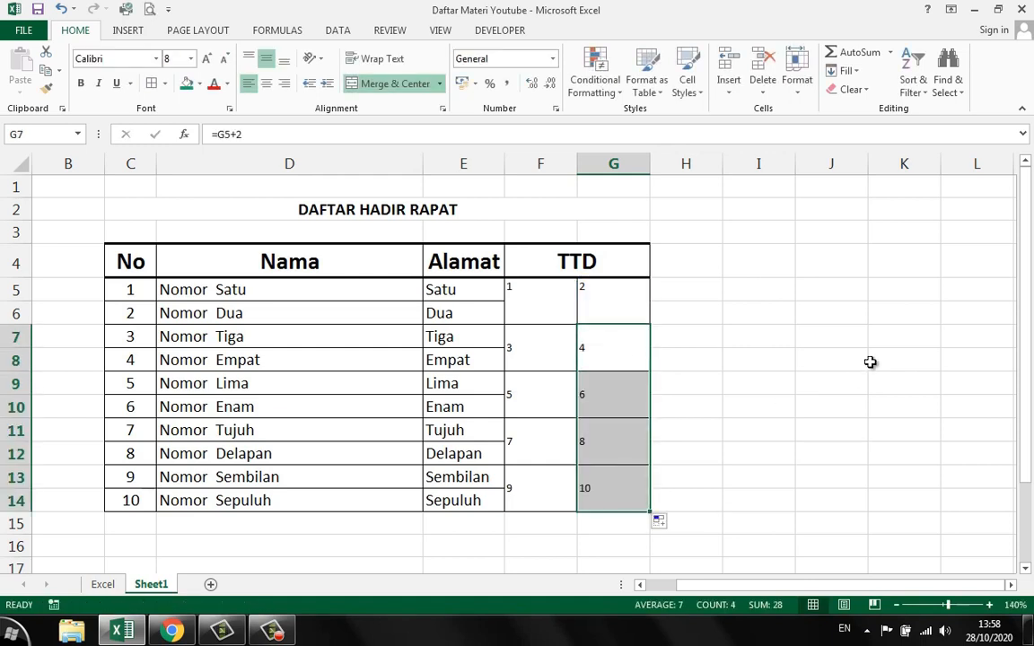
left_click(780, 408)
left_click_drag(635, 364, 609, 478)
left_click(755, 397)
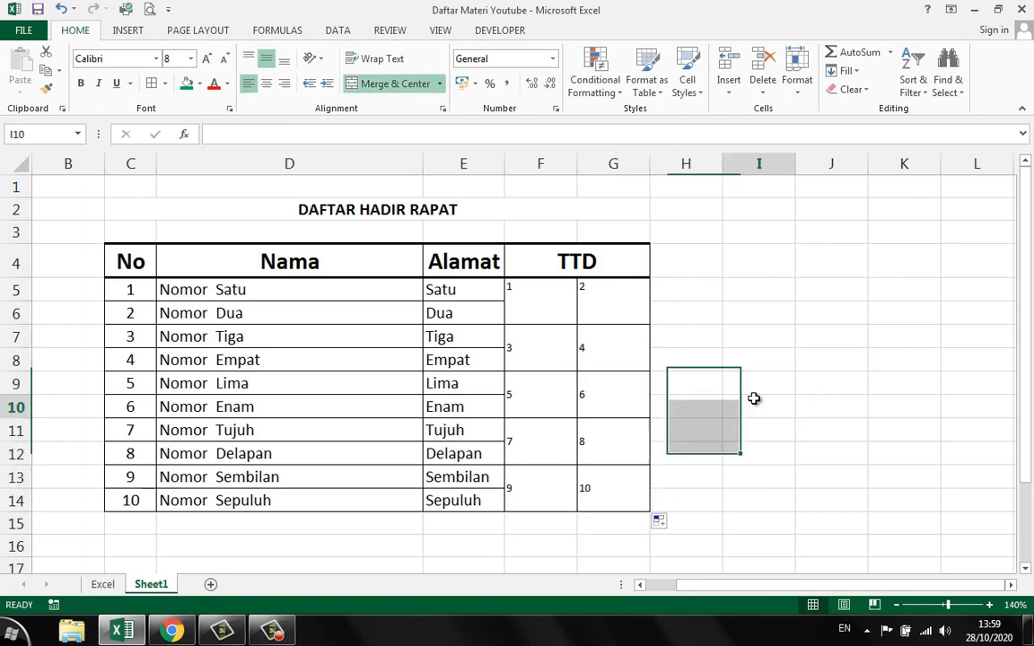
Try centred and middle alignment on the TTD numbers in F5:G14, and finally align them to the top left.
left_click_drag(554, 298, 606, 501)
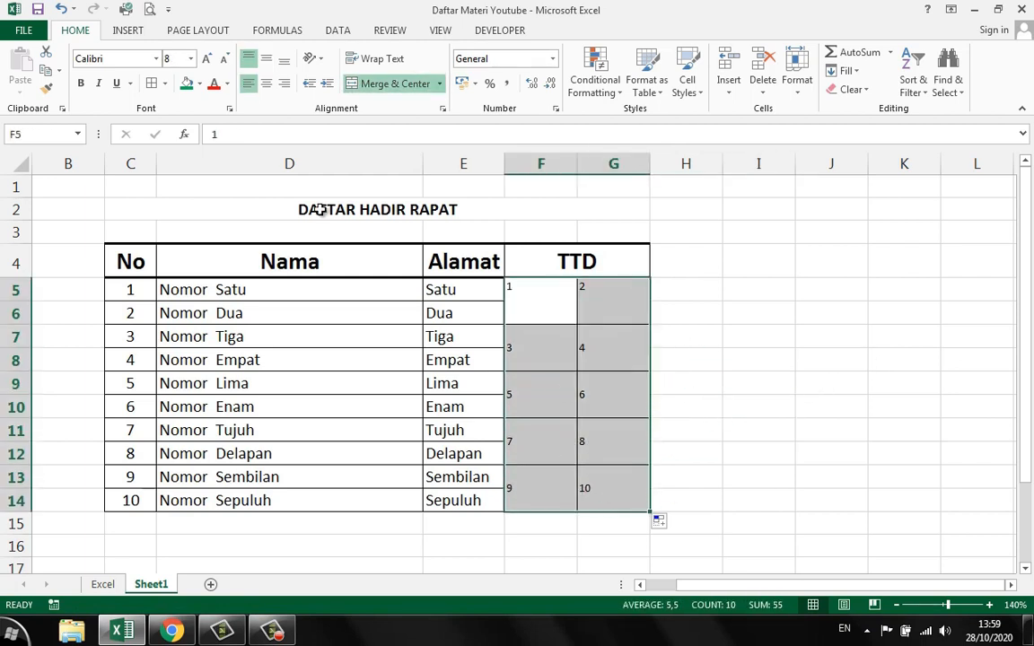
left_click(265, 84)
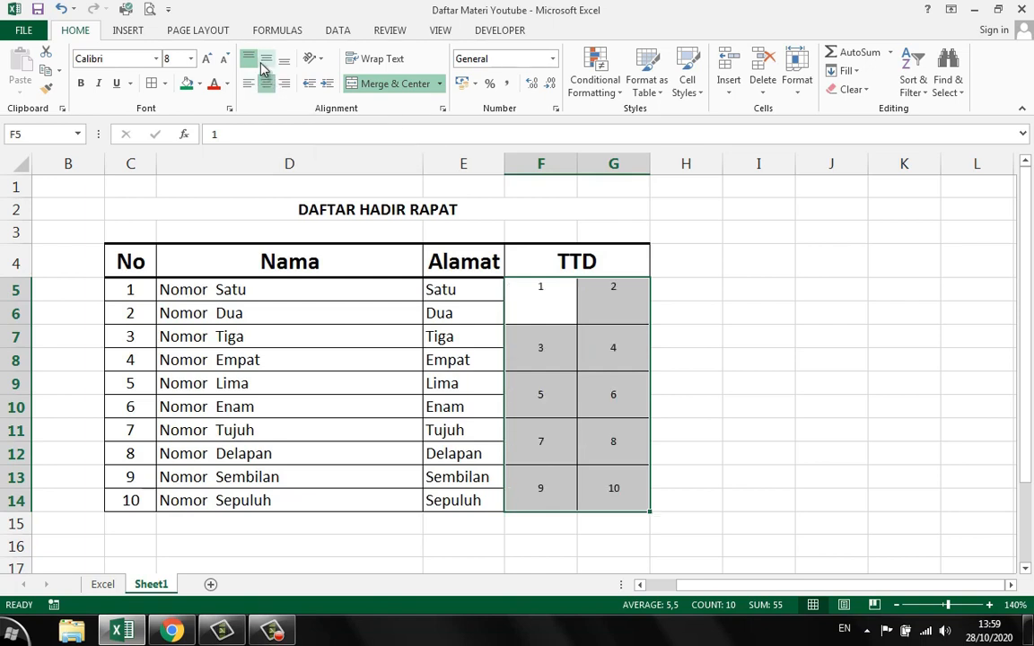
left_click(267, 58)
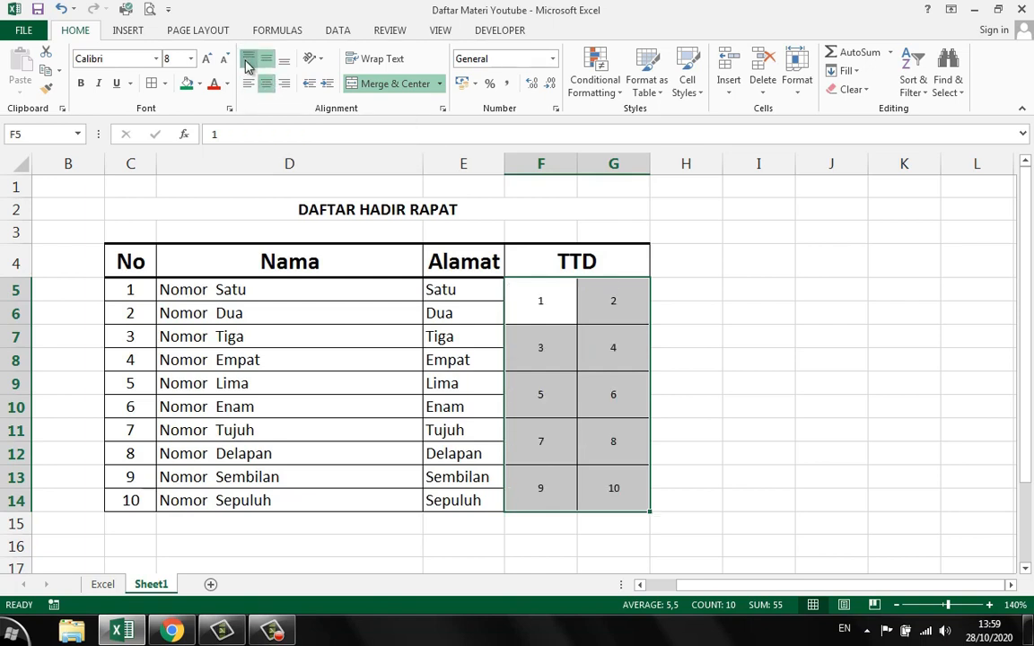
left_click(249, 58)
left_click(248, 83)
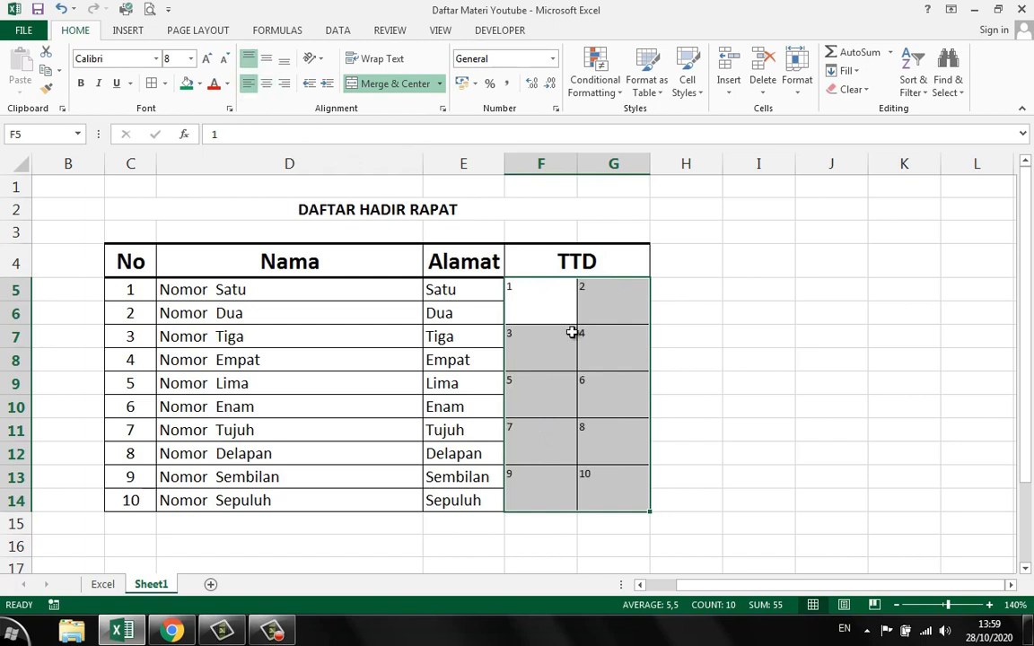
left_click(759, 478)
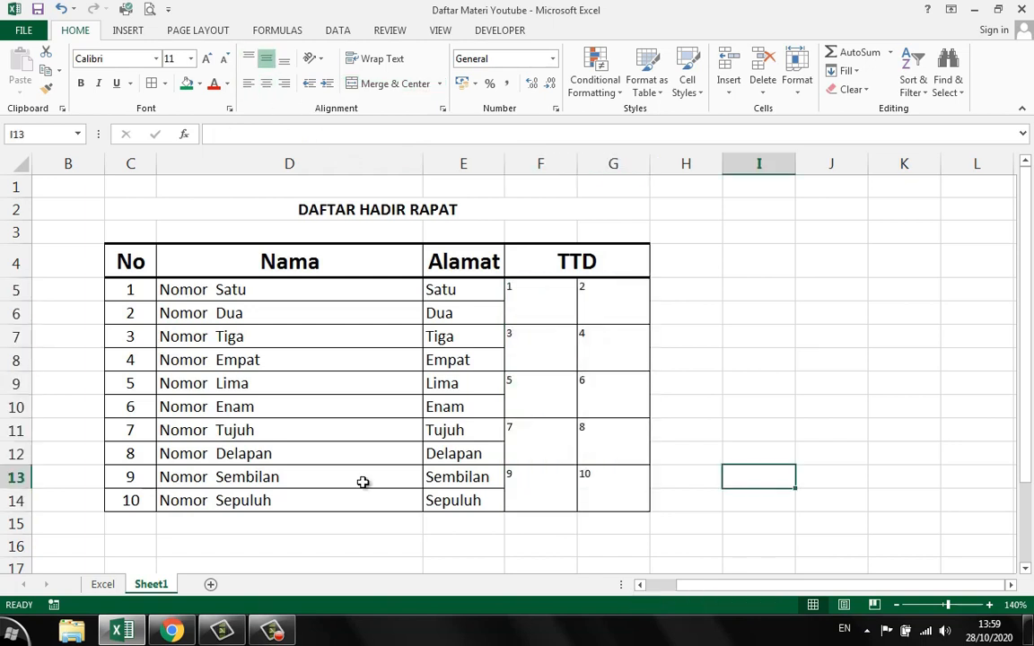
left_click(235, 410)
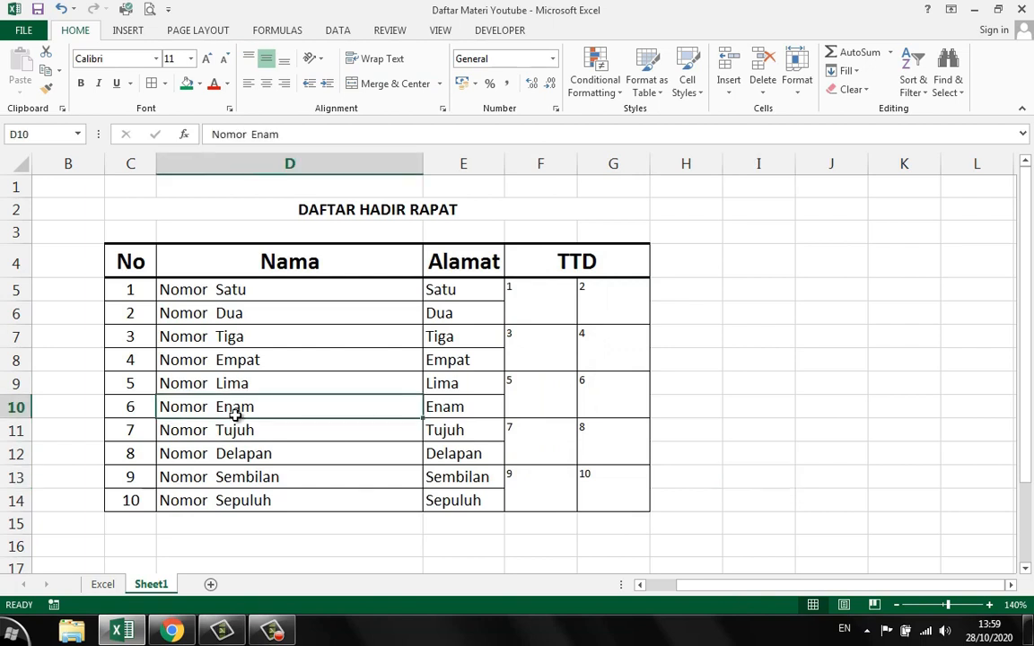
left_click(462, 409)
left_click(536, 410)
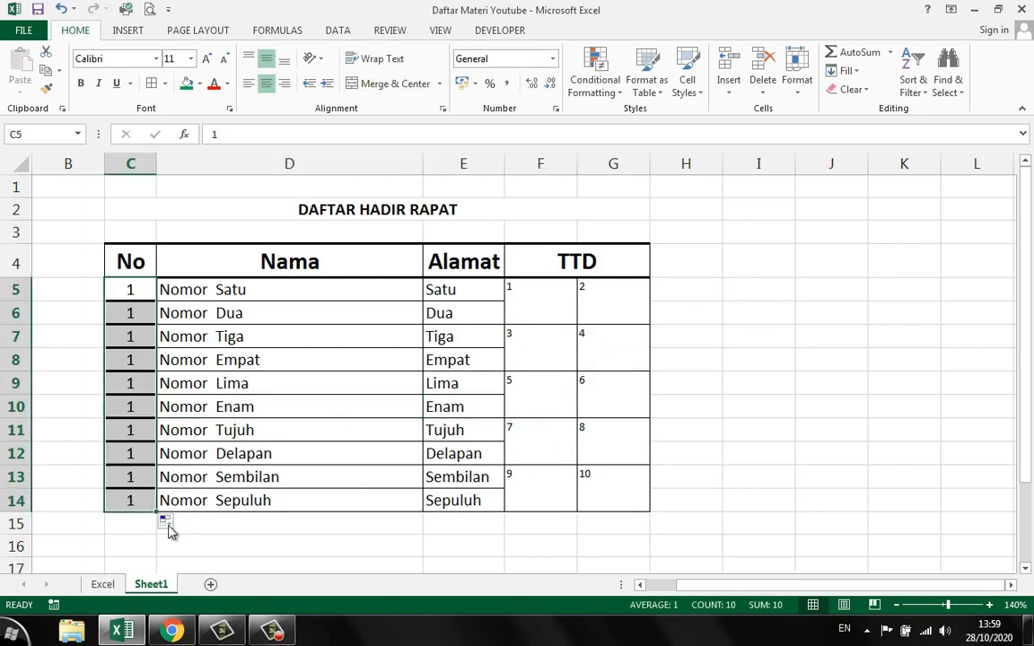
left_click(216, 455)
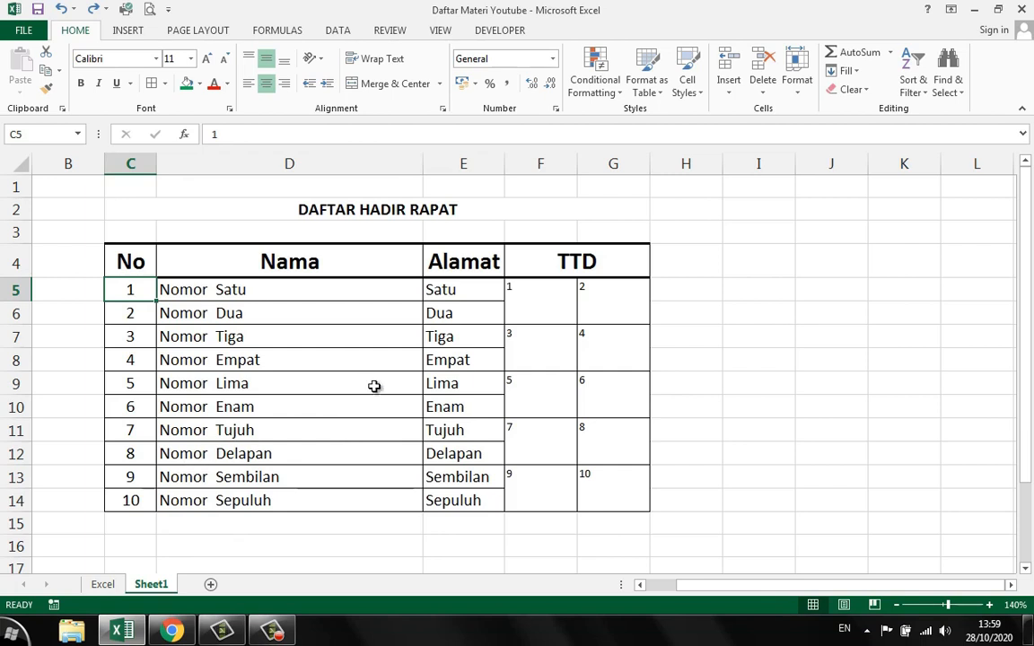
Fill the empty cell I5 with green and I6 below it with yellow.
left_click(778, 292)
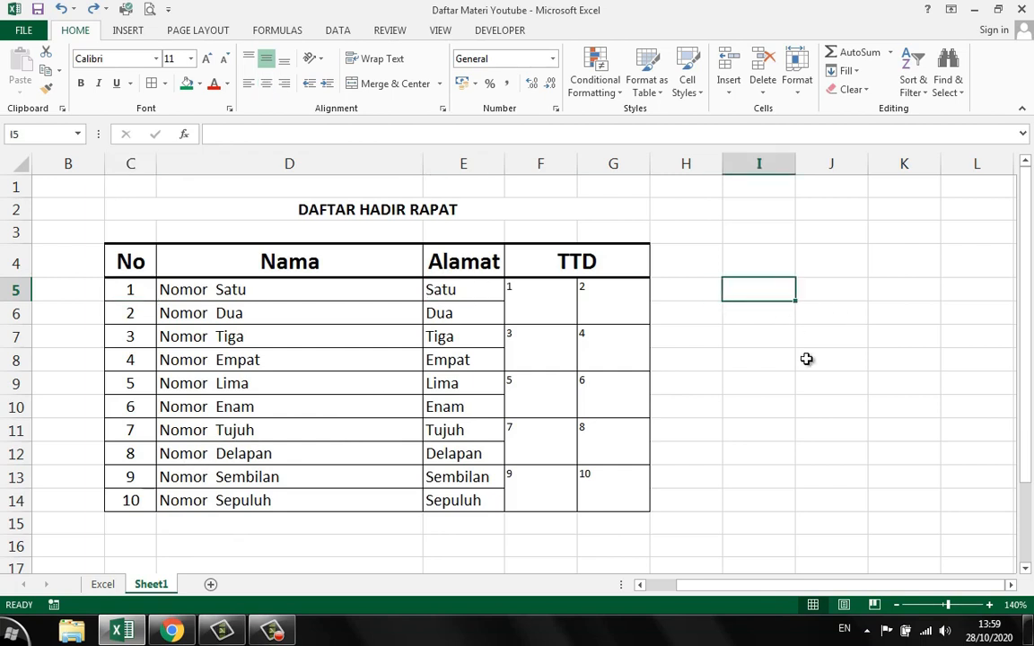
left_click(186, 84)
left_click(767, 315)
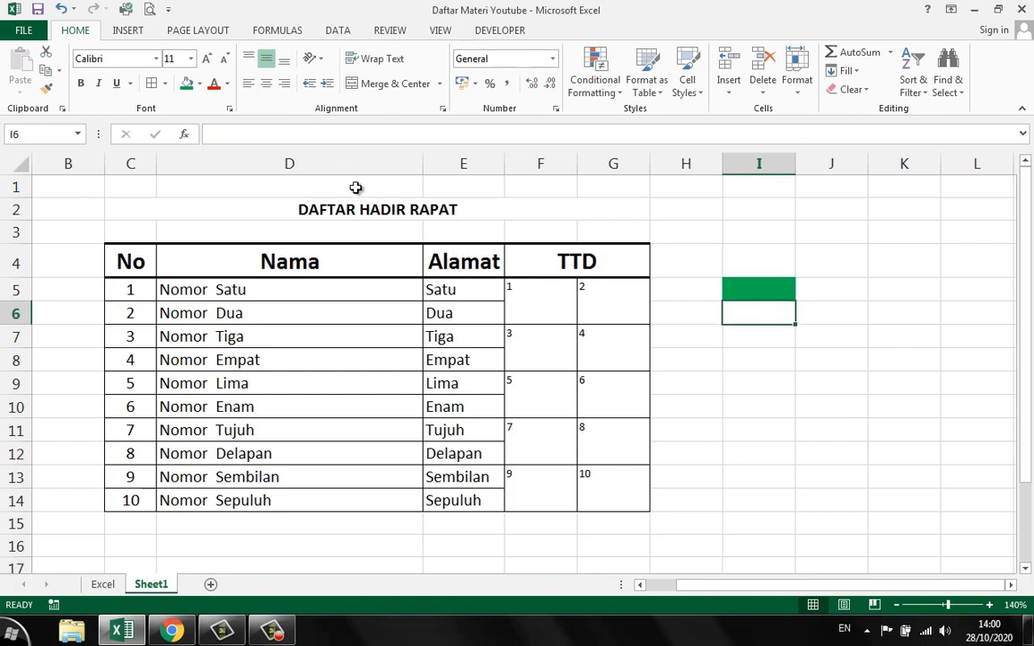
left_click(199, 84)
left_click(227, 209)
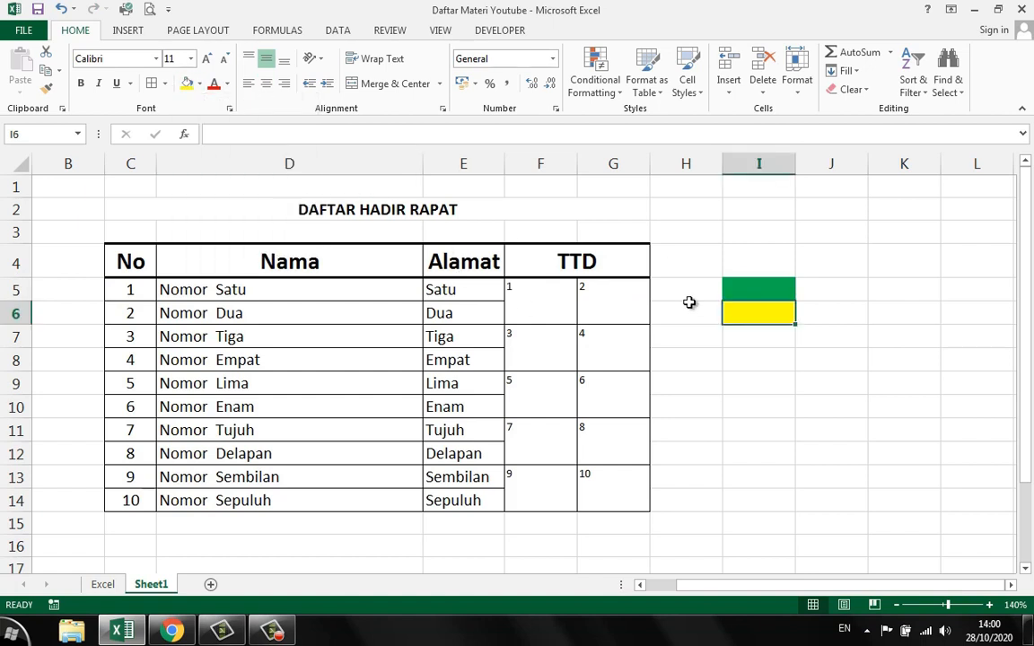
Fill cell I7 with red and cell I8 with light green.
left_click(759, 337)
left_click(200, 83)
left_click(199, 209)
left_click(759, 360)
left_click(199, 84)
left_click(241, 209)
Fill cell I9 with light blue and cell I10 with a softer theme blue.
left_click(759, 383)
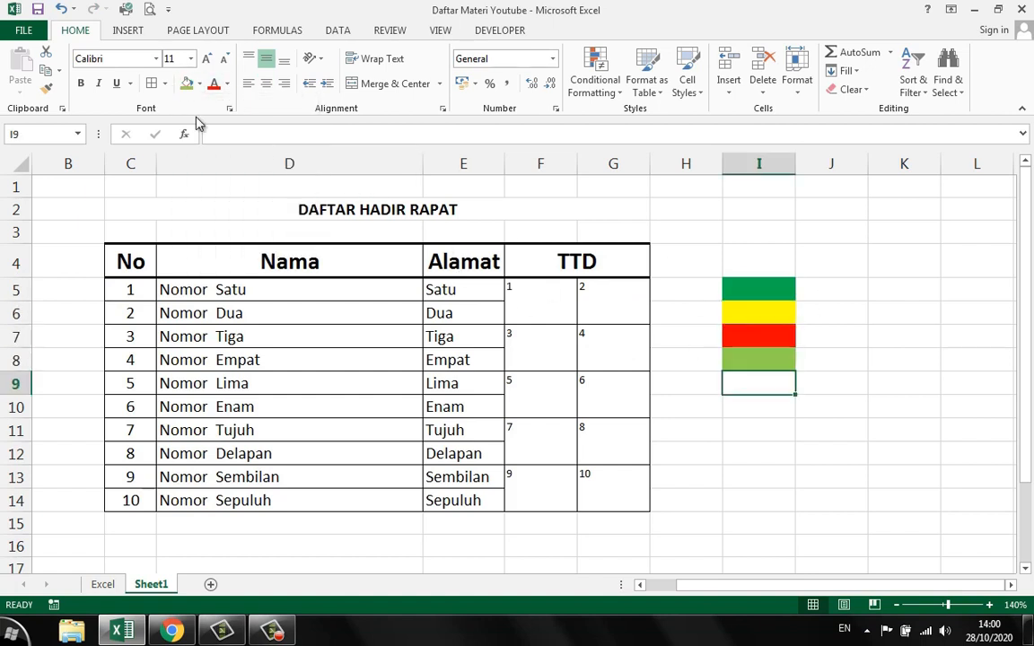
left_click(199, 84)
left_click(270, 209)
left_click(758, 406)
left_click(200, 84)
left_click(240, 119)
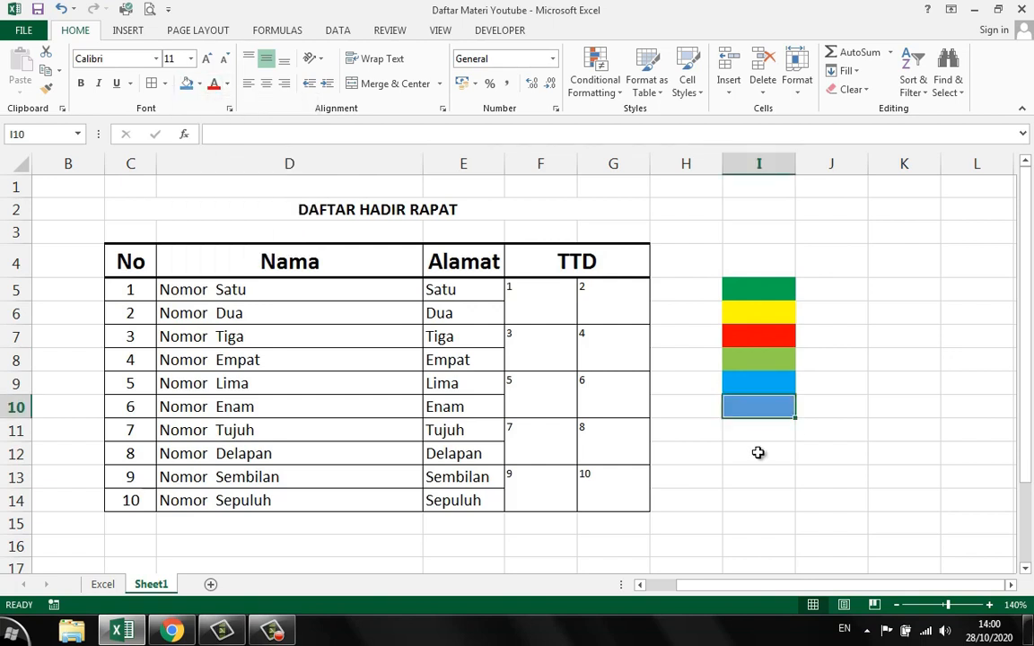
left_click(759, 453)
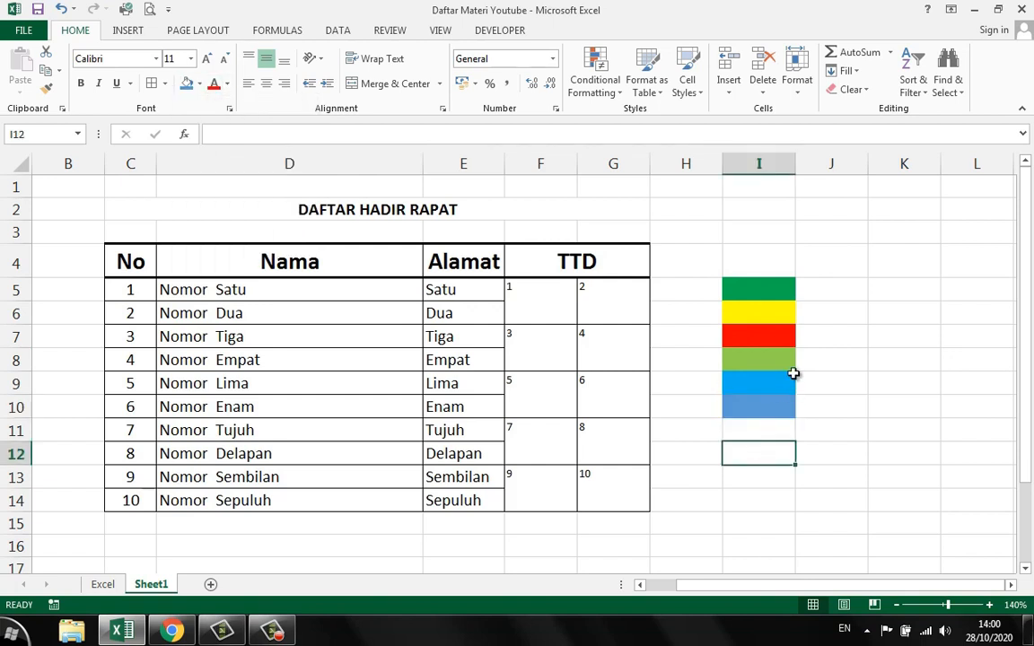
left_click(781, 294)
left_click_drag(777, 317, 772, 416)
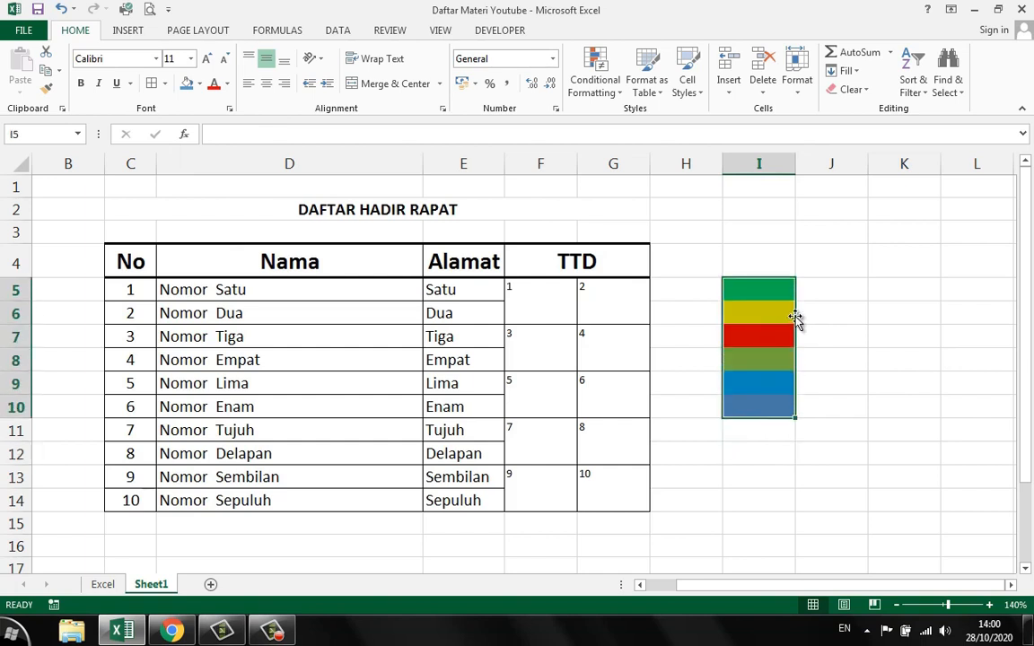
left_click(827, 337)
left_click(846, 398)
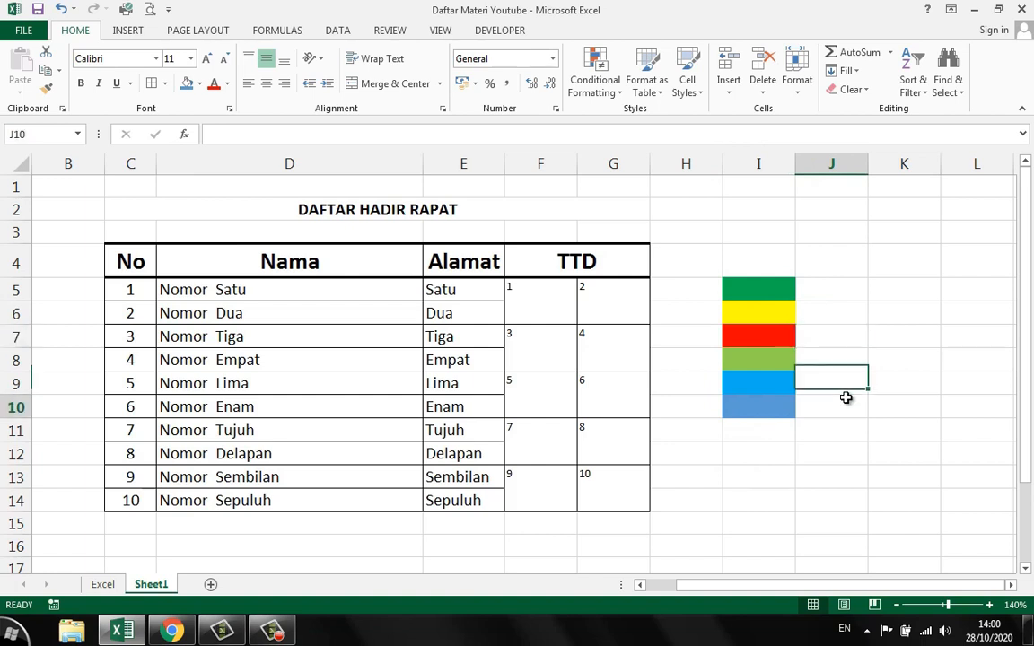
Enter the number 5 in the green cell I5 and reselect that cell.
left_click(767, 293)
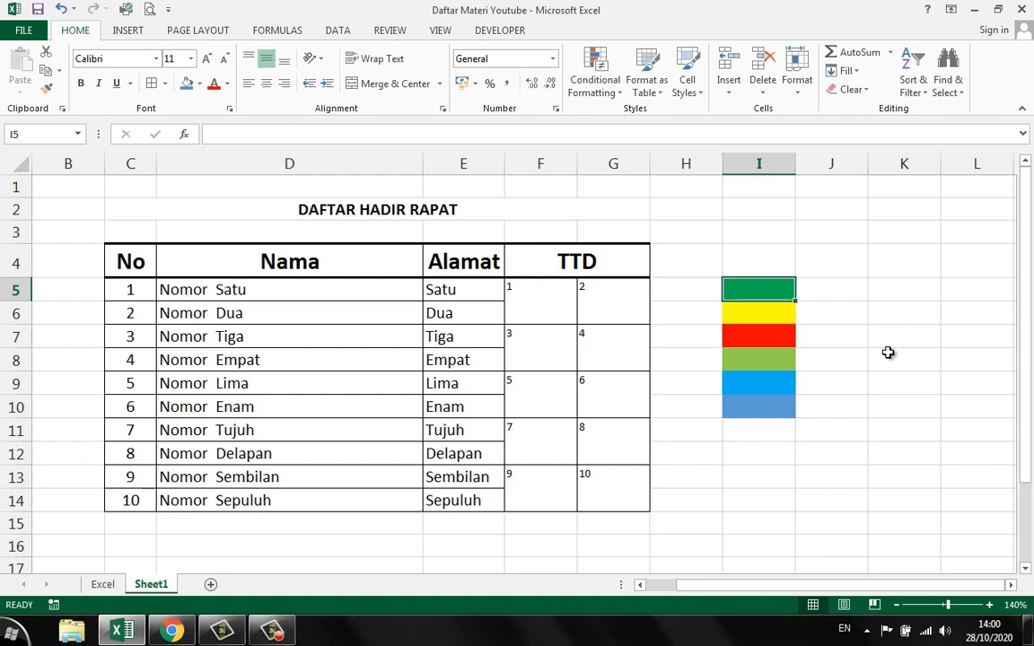
type("5")
key("Return")
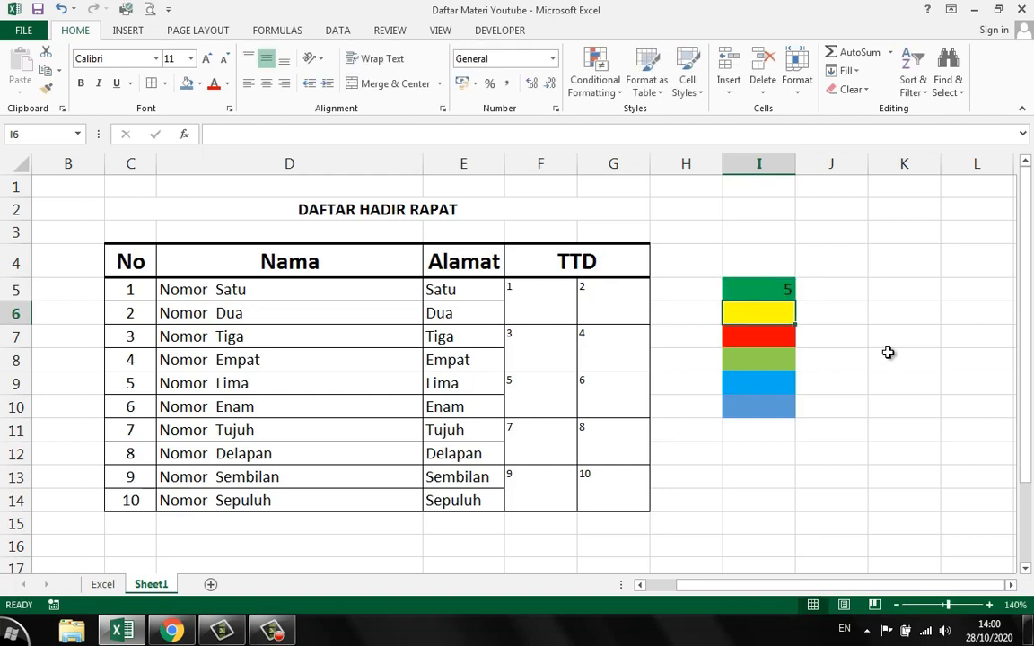
left_click(783, 294)
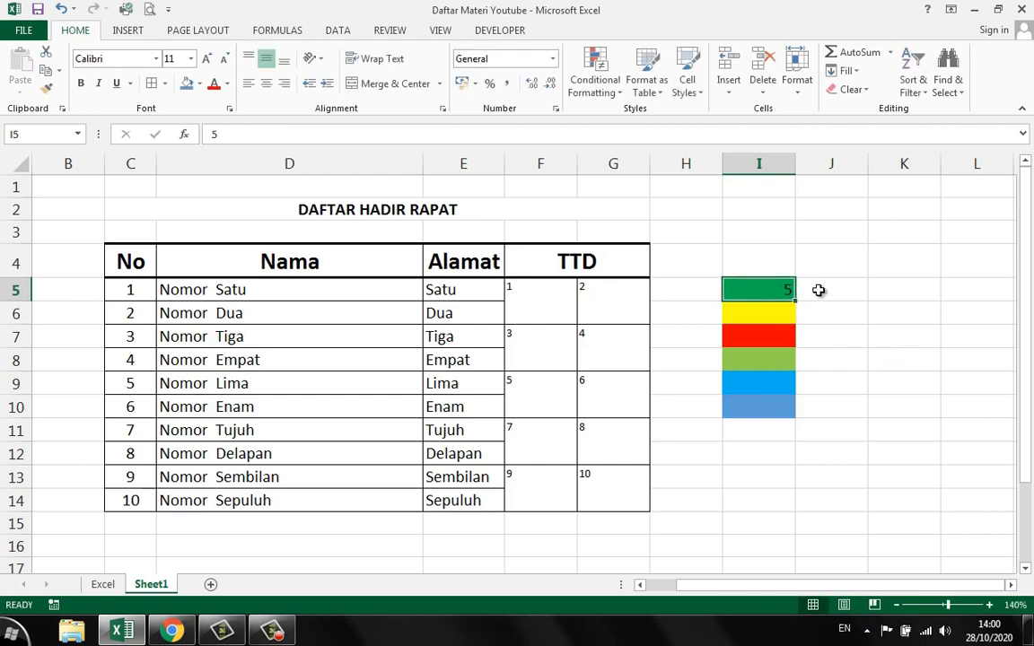
left_click_drag(760, 292, 765, 411)
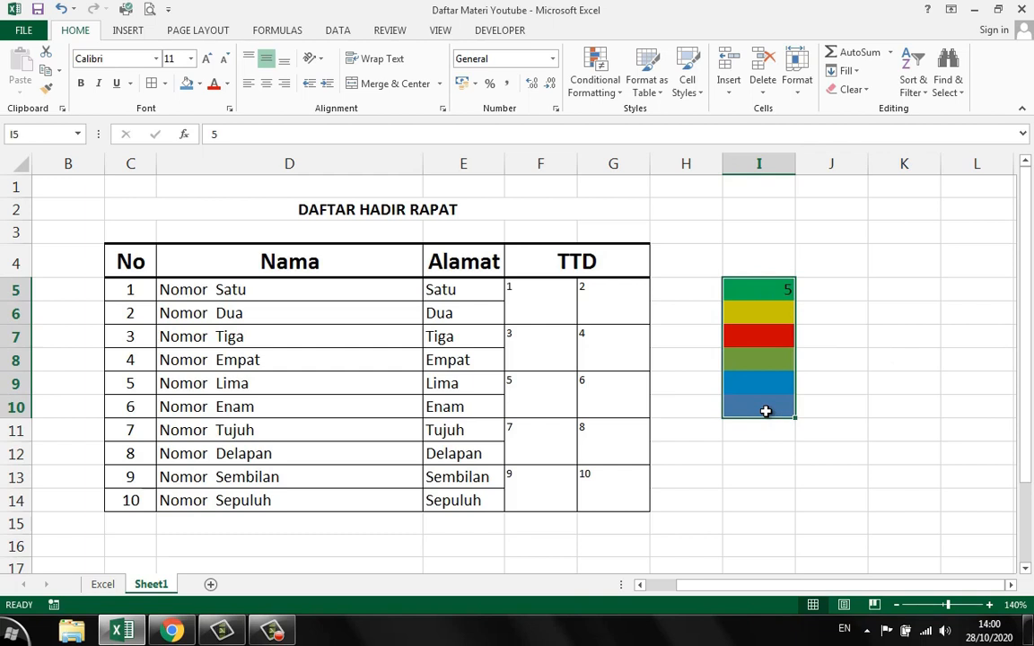
left_click(765, 320)
left_click(759, 411)
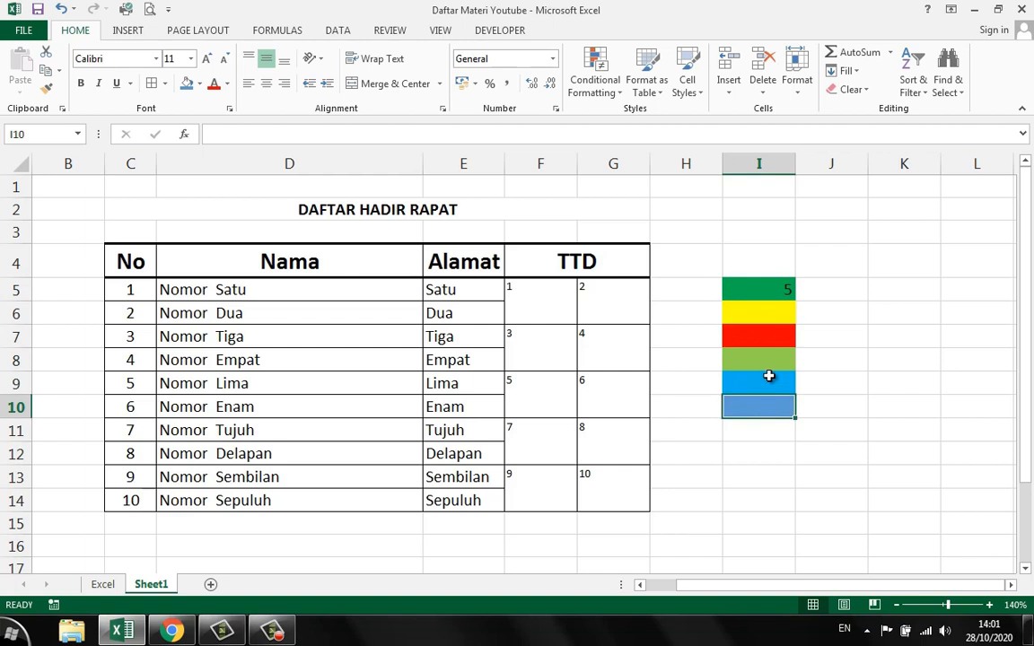
Copy the 5 from cell I5 down through I10 with the Fill Without Formatting option, keeping each cell's own colour.
left_click(766, 296)
left_click_drag(795, 303, 805, 429)
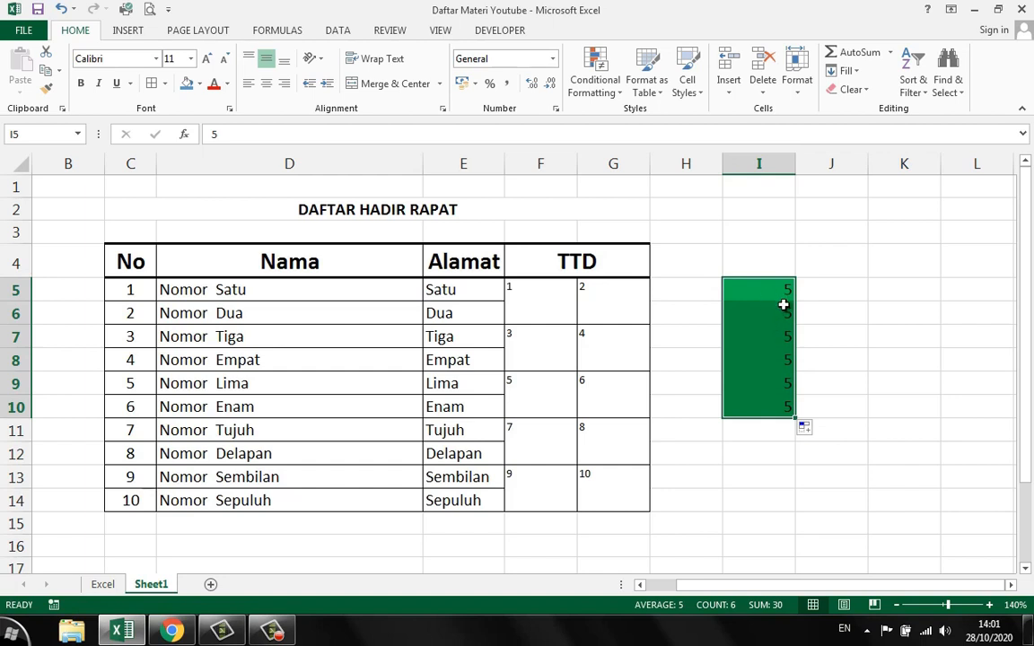
left_click(813, 315)
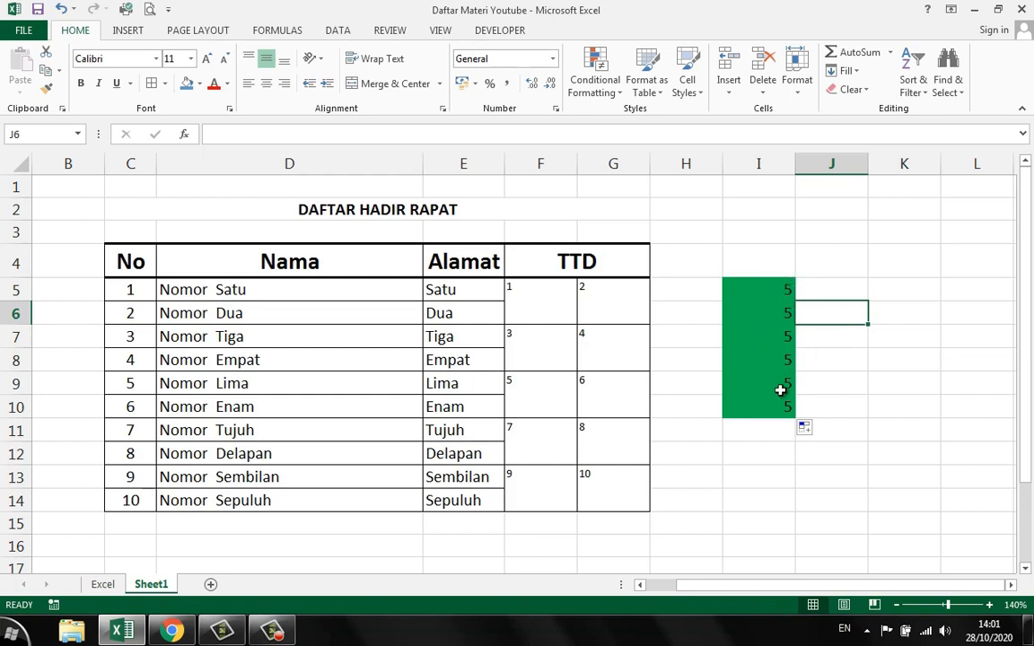
left_click(811, 429)
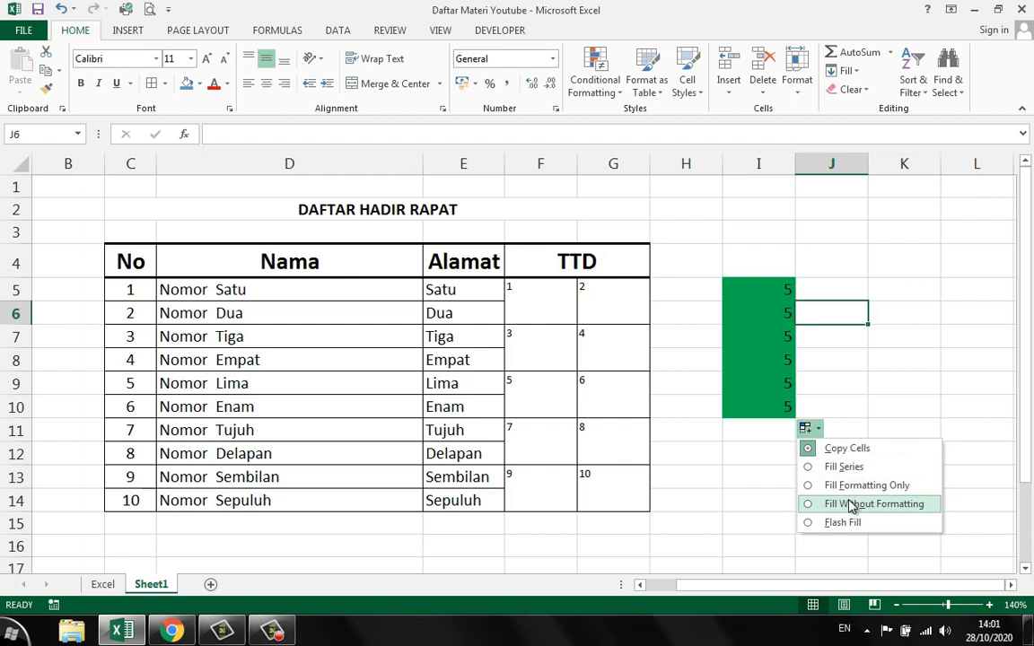
left_click(852, 505)
left_click(855, 409)
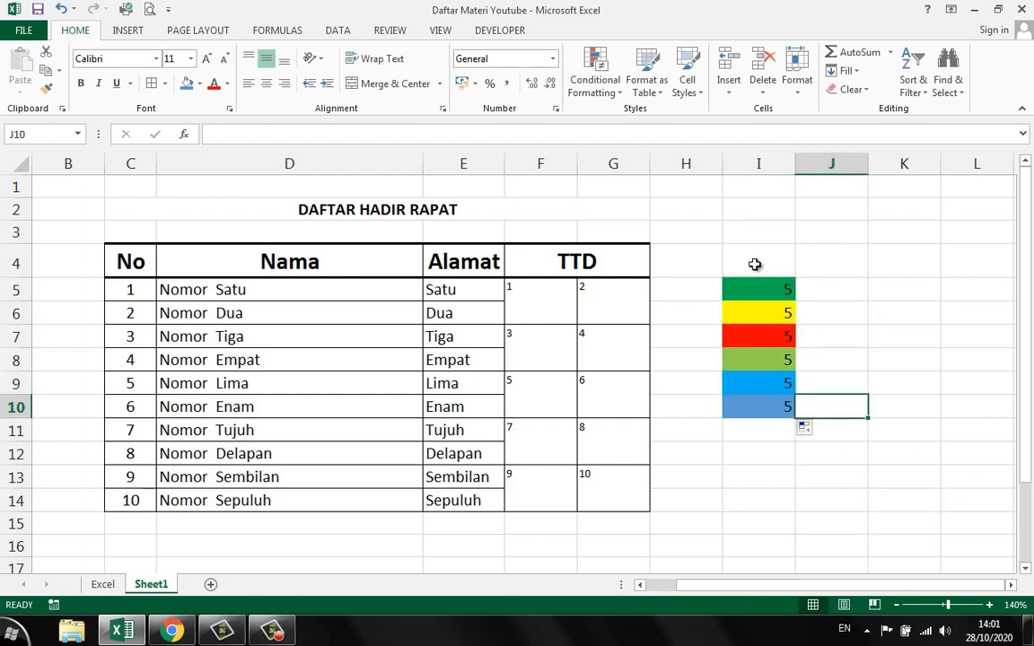
Centre the numbers horizontally in the coloured cells I5:I10.
left_click_drag(785, 287, 780, 404)
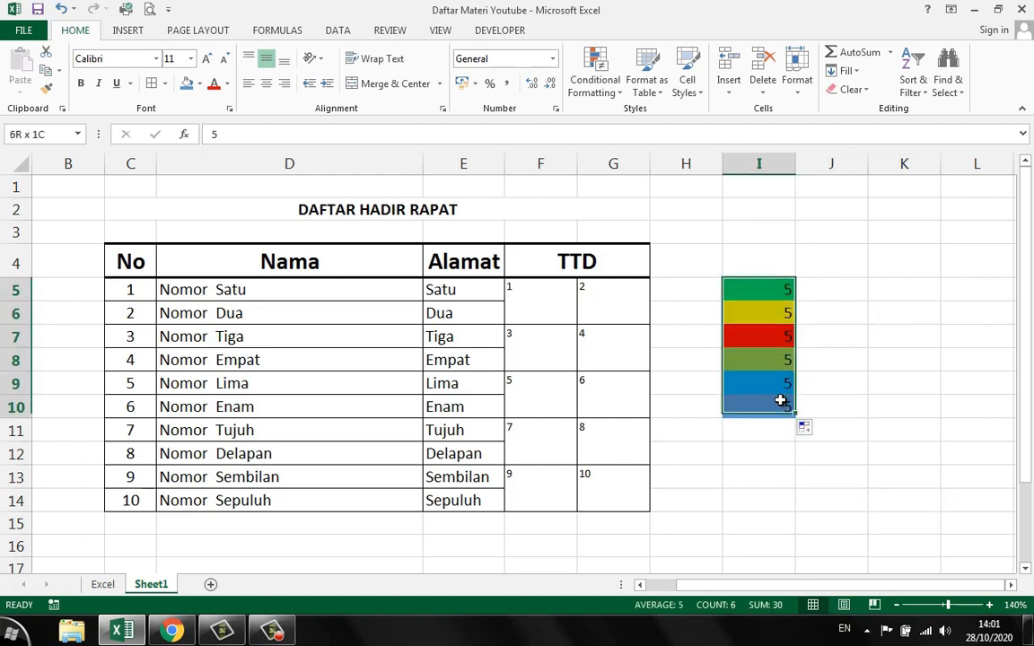
left_click(268, 85)
left_click(893, 417)
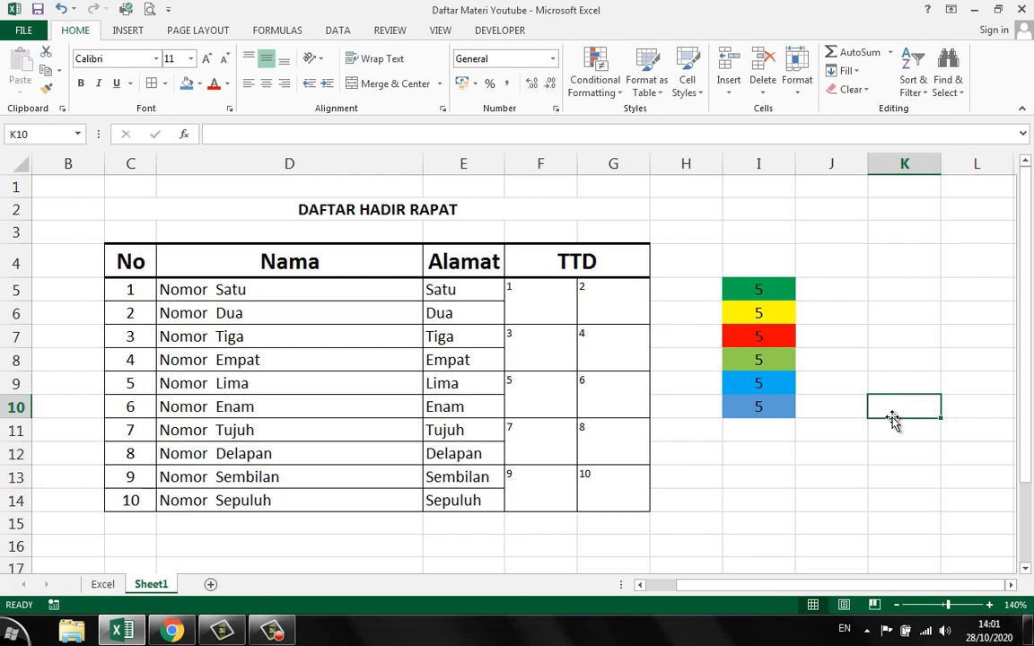
left_click_drag(745, 287, 734, 411)
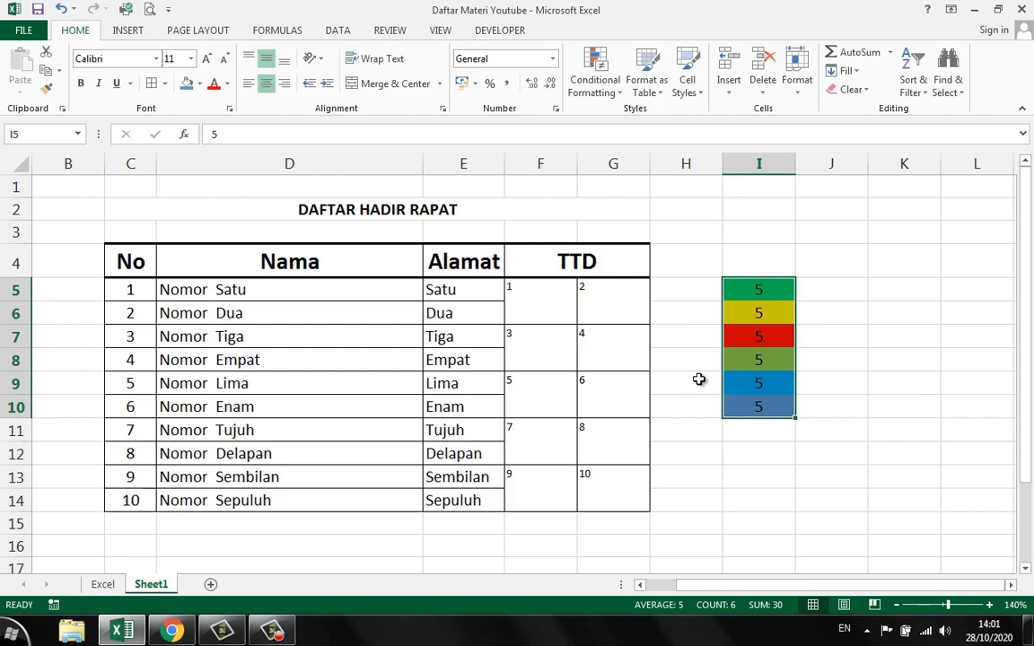
left_click(700, 379)
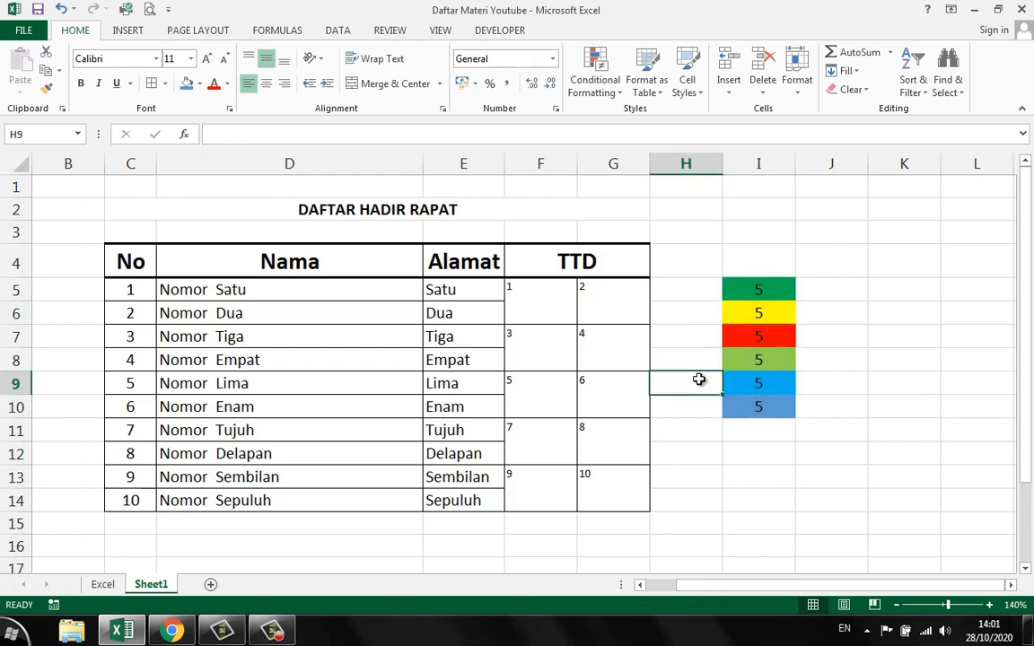
left_click(687, 438)
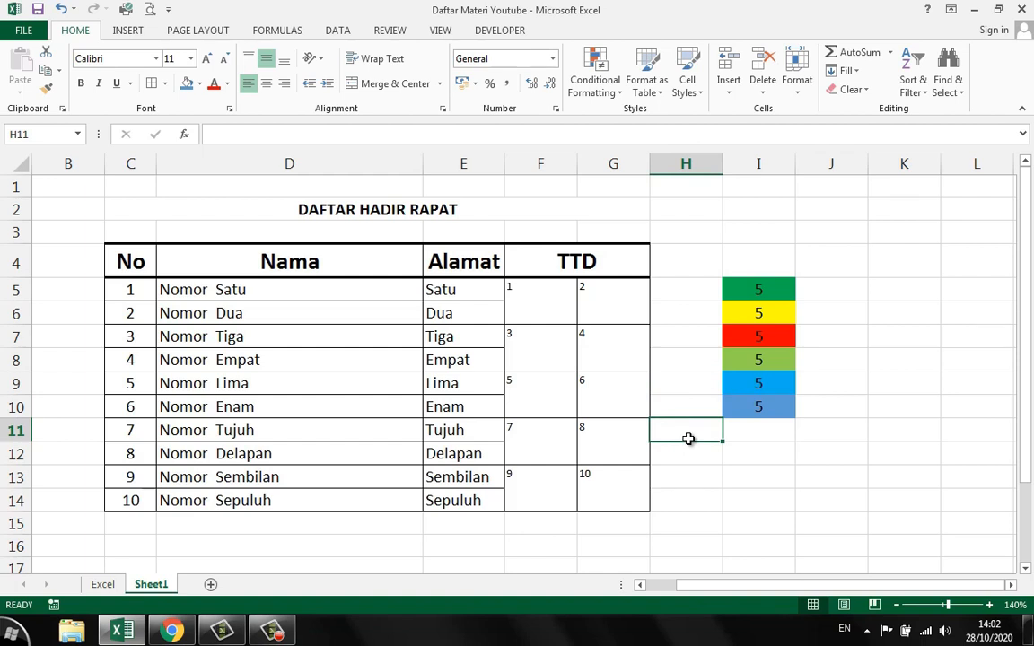
left_click(756, 474)
left_click(762, 452)
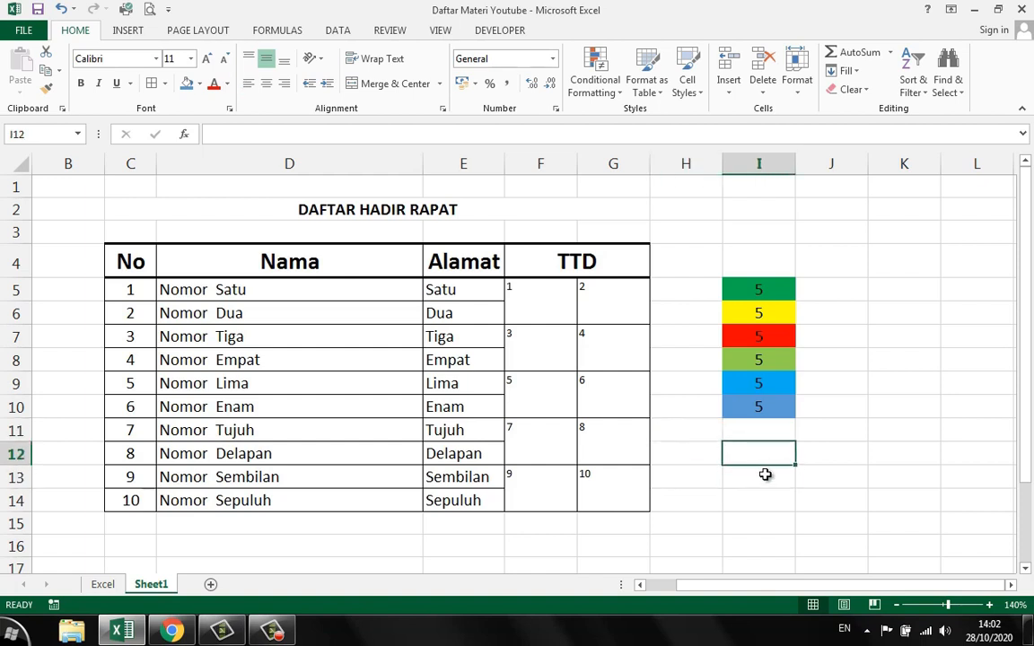
left_click(765, 476)
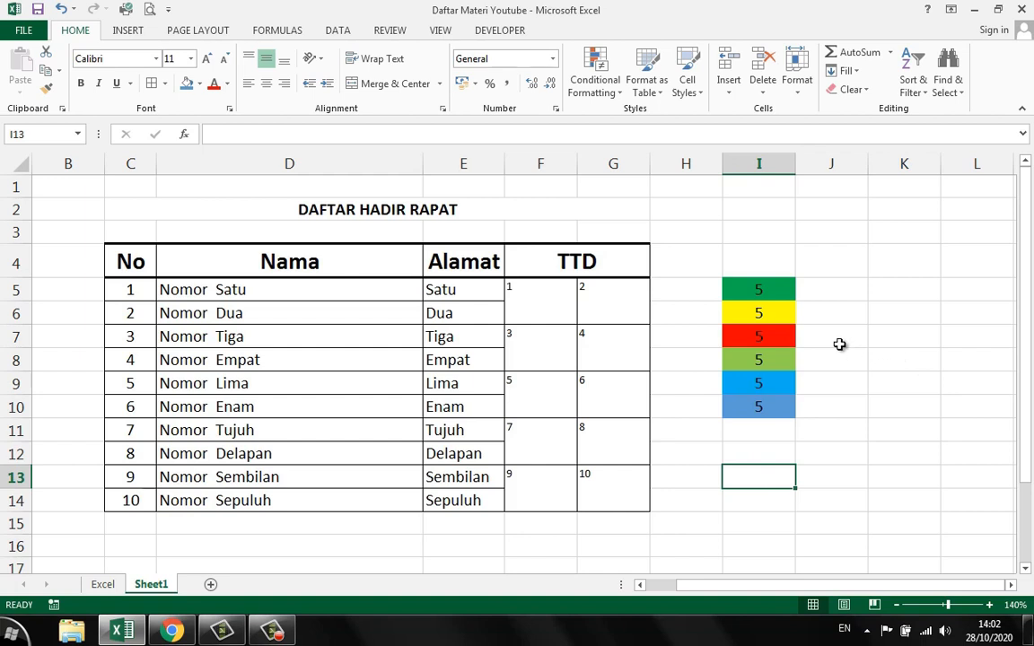
left_click(777, 339)
left_click(773, 359)
left_click(764, 386)
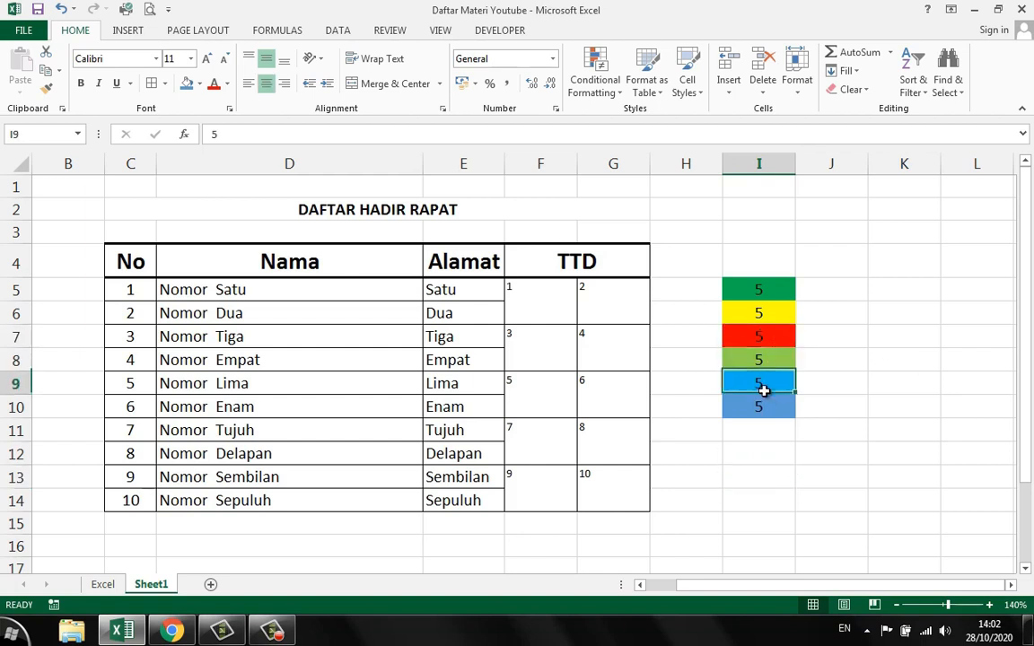
left_click(764, 405)
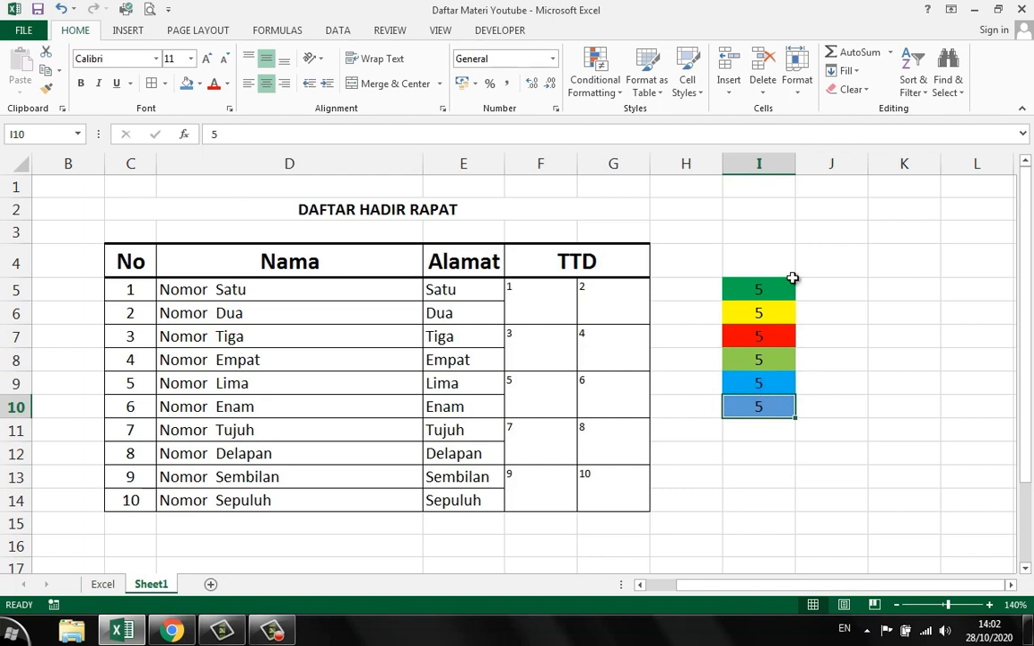
left_click_drag(755, 287, 741, 407)
left_click(709, 296)
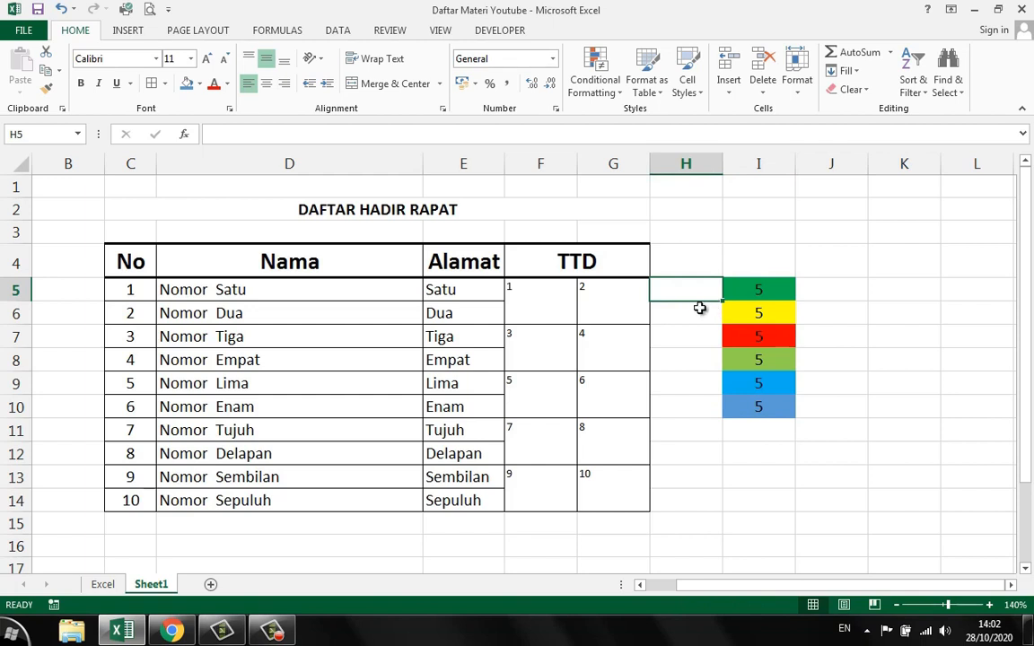
left_click(699, 307)
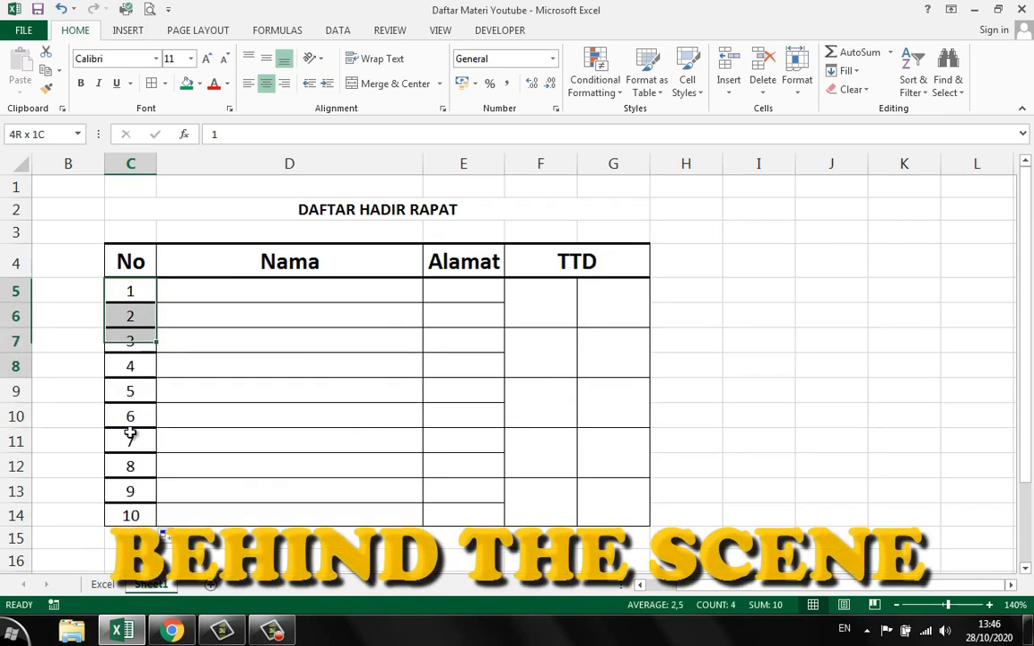
left_click_drag(132, 432, 132, 517)
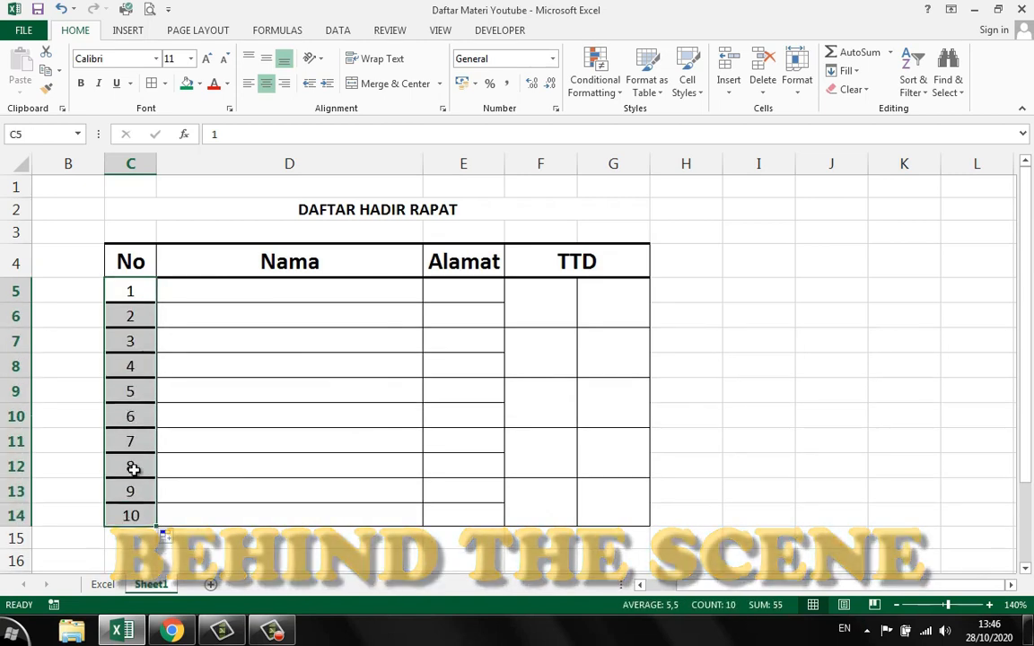
left_click(130, 290)
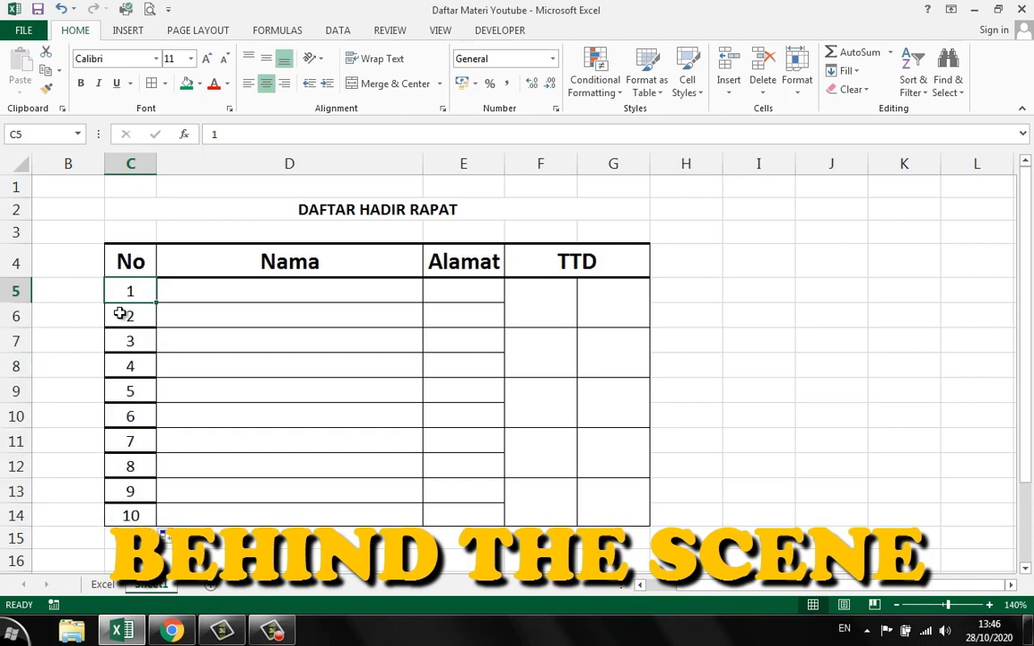